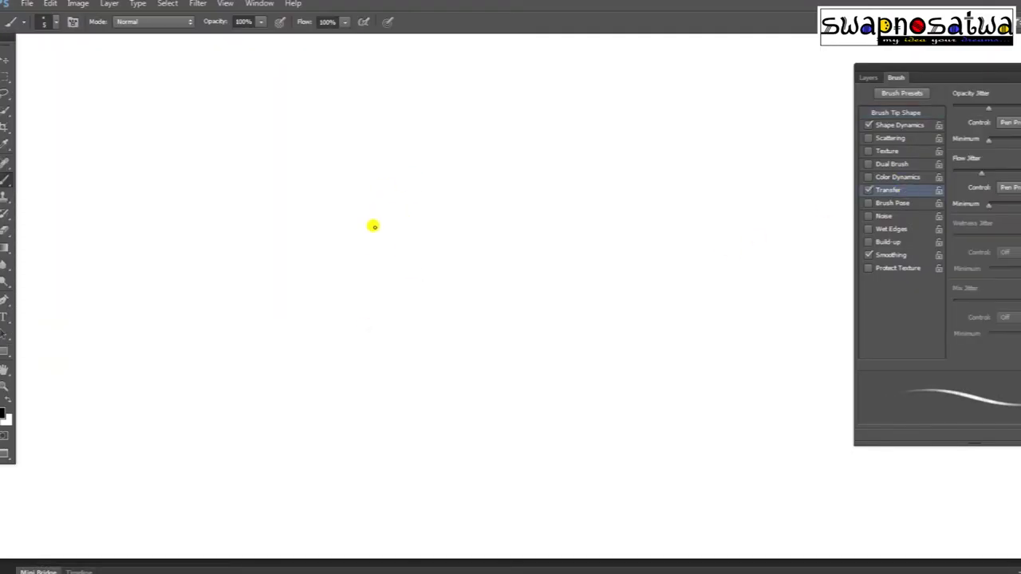
Sketch the cylindrical handle outline, shade its bottom cap darker and repaint the top cap in white
{"action": "left_click_drag", "start_coordinate": [370, 270], "coordinate": [356, 370]}
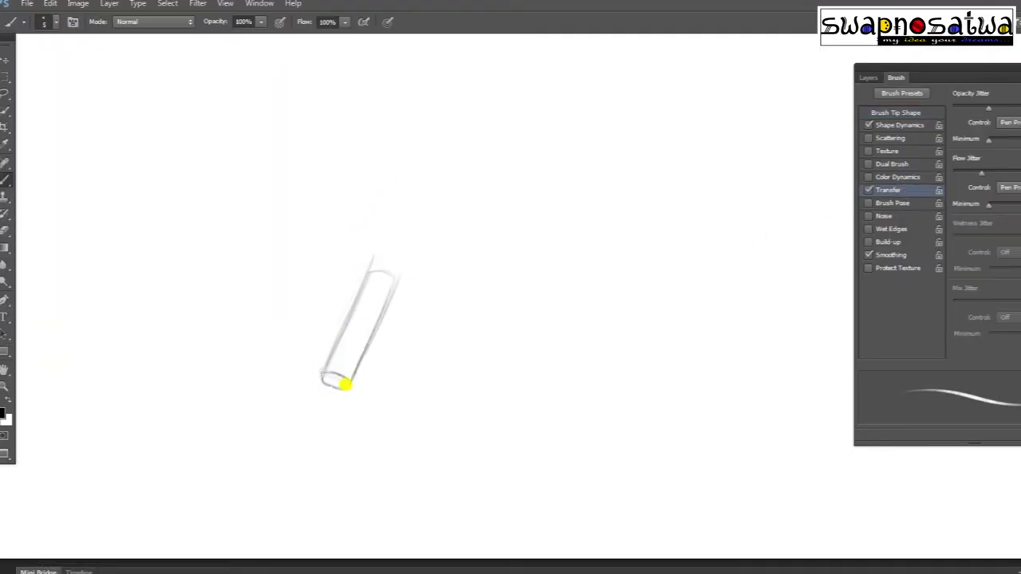
{"action": "left_click_drag", "start_coordinate": [368, 279], "coordinate": [383, 307]}
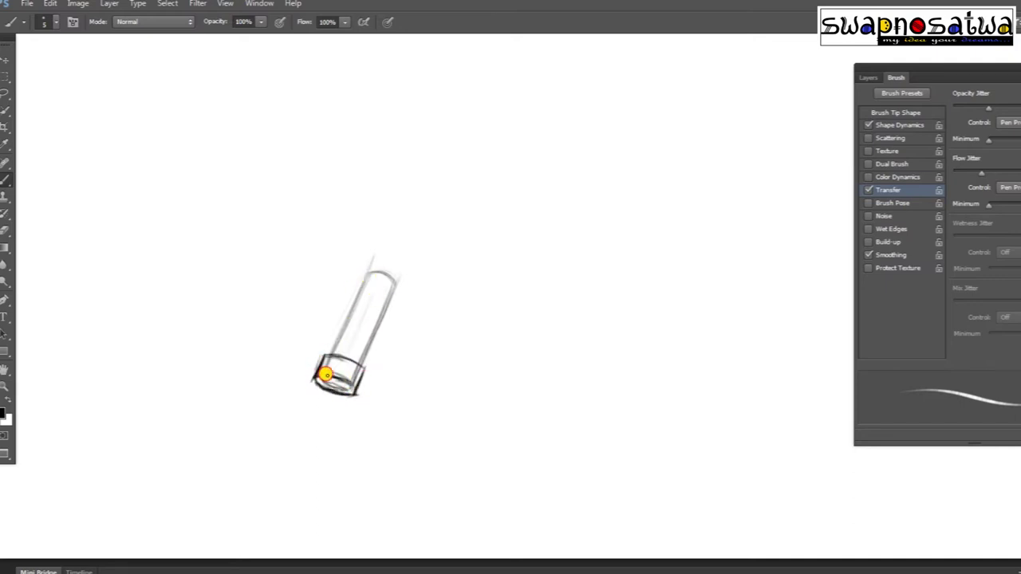
{"action": "mouse_move", "coordinate": [334, 337]}
{"action": "left_mouse_down"}
{"action": "mouse_move", "coordinate": [388, 307]}
{"action": "mouse_move", "coordinate": [360, 301]}
{"action": "mouse_move", "coordinate": [364, 332]}
{"action": "left_mouse_up"}
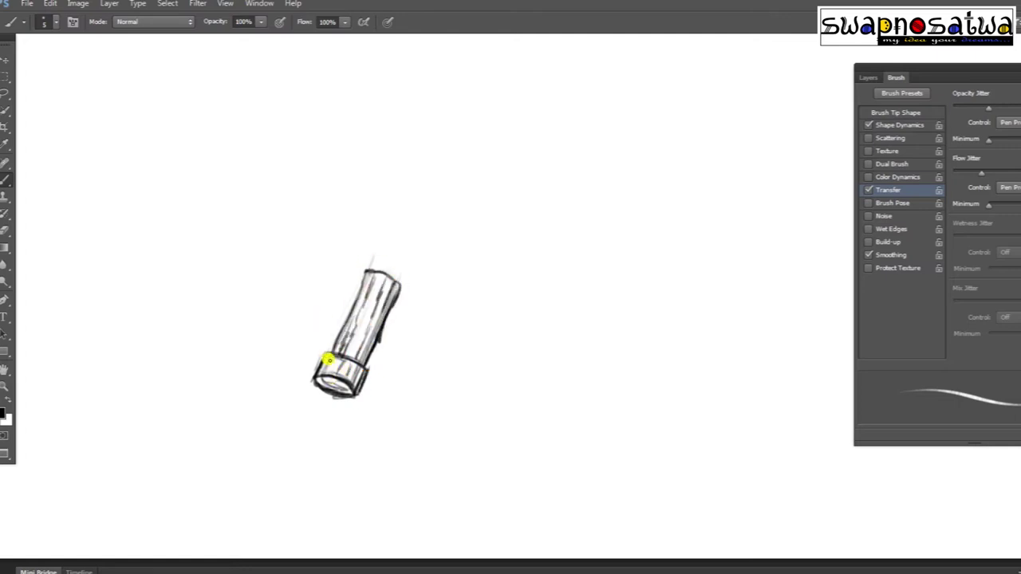
{"action": "left_click_drag", "start_coordinate": [338, 380], "coordinate": [357, 399]}
{"action": "key", "text": "x"}
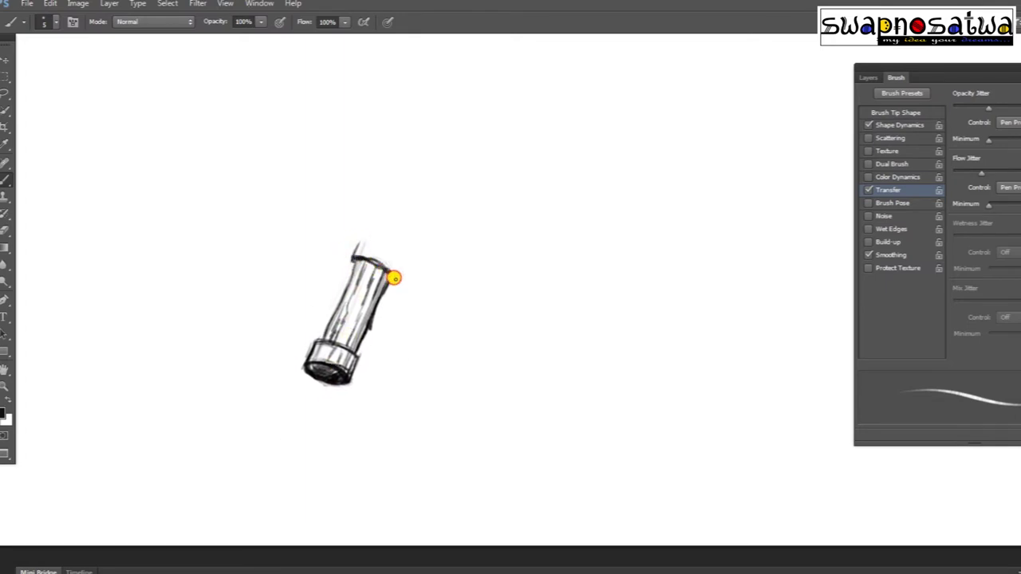
{"action": "mouse_move", "coordinate": [376, 262]}
{"action": "left_mouse_down"}
{"action": "mouse_move", "coordinate": [353, 251]}
{"action": "mouse_move", "coordinate": [389, 249]}
{"action": "left_mouse_up"}
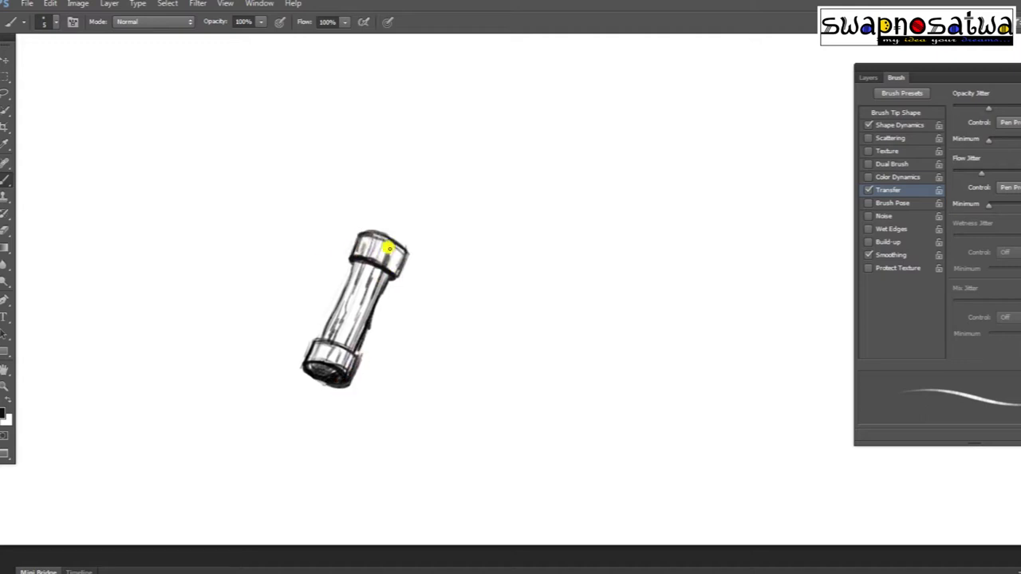
Sketch a long guide line and outline the blade's curved edge and tip above the handle
{"action": "left_click_drag", "start_coordinate": [389, 188], "coordinate": [359, 318]}
{"action": "left_click_drag", "start_coordinate": [416, 124], "coordinate": [375, 239]}
{"action": "left_click_drag", "start_coordinate": [441, 142], "coordinate": [383, 279]}
{"action": "left_click_drag", "start_coordinate": [415, 97], "coordinate": [392, 205]}
{"action": "left_click_drag", "start_coordinate": [398, 80], "coordinate": [430, 196]}
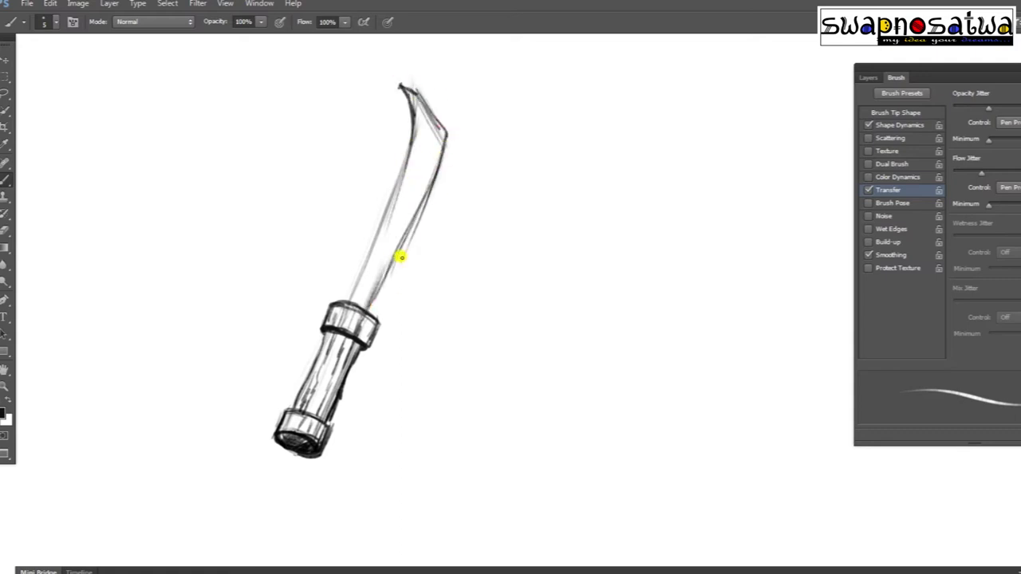
{"action": "left_click_drag", "start_coordinate": [411, 139], "coordinate": [371, 307]}
{"action": "left_click_drag", "start_coordinate": [399, 251], "coordinate": [351, 313]}
Lasso around the blade and start a Free Transform on it
{"action": "key", "text": "l"}
{"action": "left_click_drag", "start_coordinate": [499, 256], "coordinate": [447, 297]}
{"action": "key", "text": "ctrl+t"}
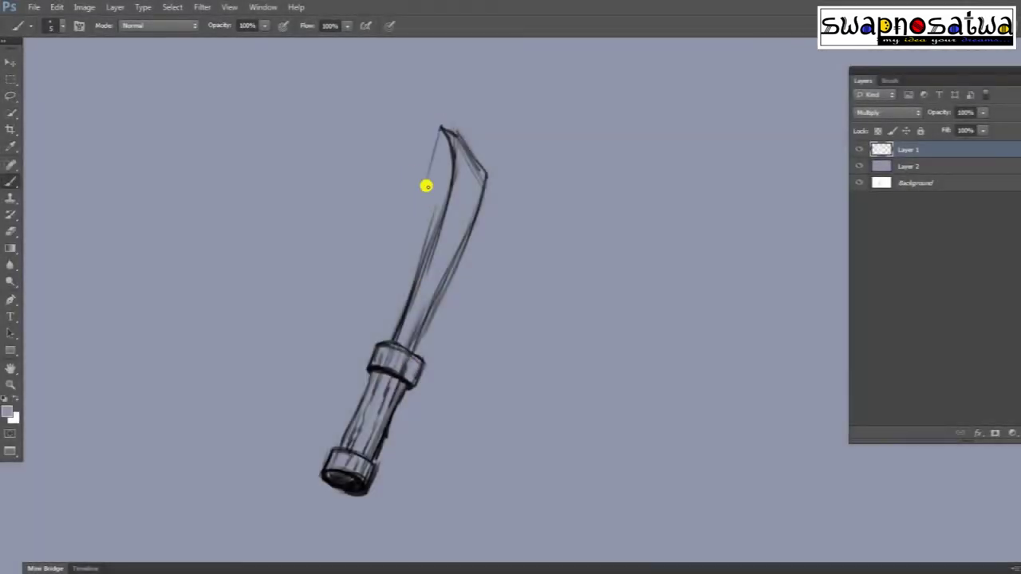
Darken the blade's left edge and tip, erase excess lines with a size-10 eraser, and redraw the tip
{"action": "mouse_move", "coordinate": [431, 212]}
{"action": "left_mouse_down"}
{"action": "mouse_move", "coordinate": [436, 125]}
{"action": "mouse_move", "coordinate": [428, 237]}
{"action": "mouse_move", "coordinate": [406, 331]}
{"action": "left_mouse_up"}
{"action": "mouse_move", "coordinate": [440, 126]}
{"action": "left_mouse_down"}
{"action": "mouse_move", "coordinate": [484, 180]}
{"action": "mouse_move", "coordinate": [451, 269]}
{"action": "mouse_move", "coordinate": [407, 334]}
{"action": "left_mouse_up"}
{"action": "key", "text": "e"}
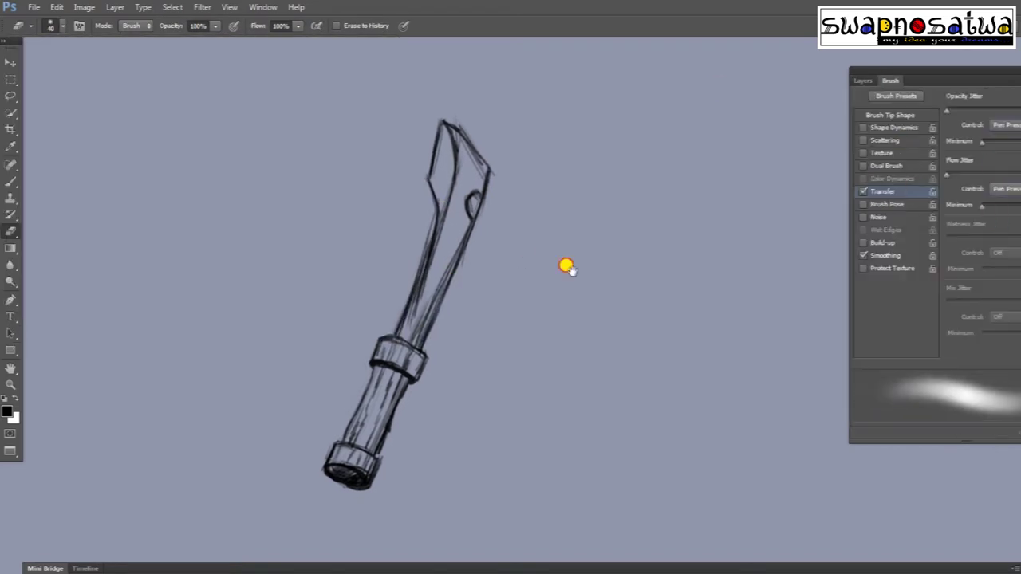
{"action": "key", "text": "bracketleft"}
{"action": "key", "text": "bracketleft"}
{"action": "key", "text": "bracketleft"}
{"action": "mouse_move", "coordinate": [476, 221]}
{"action": "left_mouse_down"}
{"action": "mouse_move", "coordinate": [415, 288]}
{"action": "mouse_move", "coordinate": [460, 143]}
{"action": "mouse_move", "coordinate": [449, 121]}
{"action": "mouse_move", "coordinate": [488, 191]}
{"action": "left_mouse_up"}
{"action": "key", "text": "b"}
{"action": "mouse_move", "coordinate": [438, 123]}
{"action": "left_mouse_down"}
{"action": "mouse_move", "coordinate": [426, 317]}
{"action": "mouse_move", "coordinate": [407, 334]}
{"action": "left_mouse_up"}
Lighten and then redraw the blade's left edge darker, adding more blade strokes
{"action": "key", "text": "e"}
{"action": "mouse_move", "coordinate": [428, 234]}
{"action": "left_mouse_down"}
{"action": "mouse_move", "coordinate": [438, 209]}
{"action": "mouse_move", "coordinate": [426, 271]}
{"action": "left_mouse_up"}
{"action": "key", "text": "b"}
{"action": "left_click_drag", "start_coordinate": [439, 214], "coordinate": [418, 325]}
{"action": "key", "text": "e"}
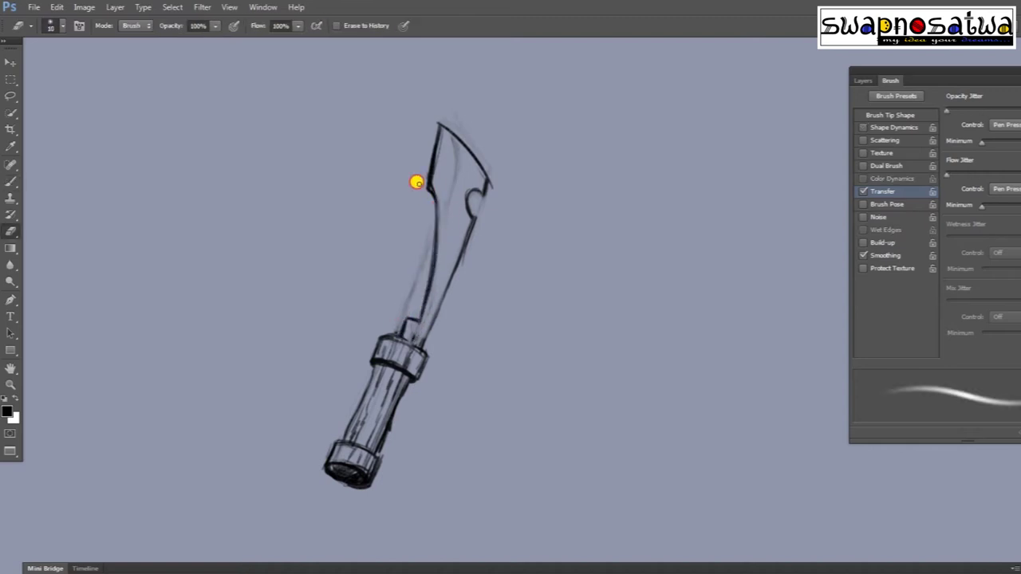
{"action": "key", "text": "b"}
{"action": "left_click_drag", "start_coordinate": [428, 169], "coordinate": [447, 343]}
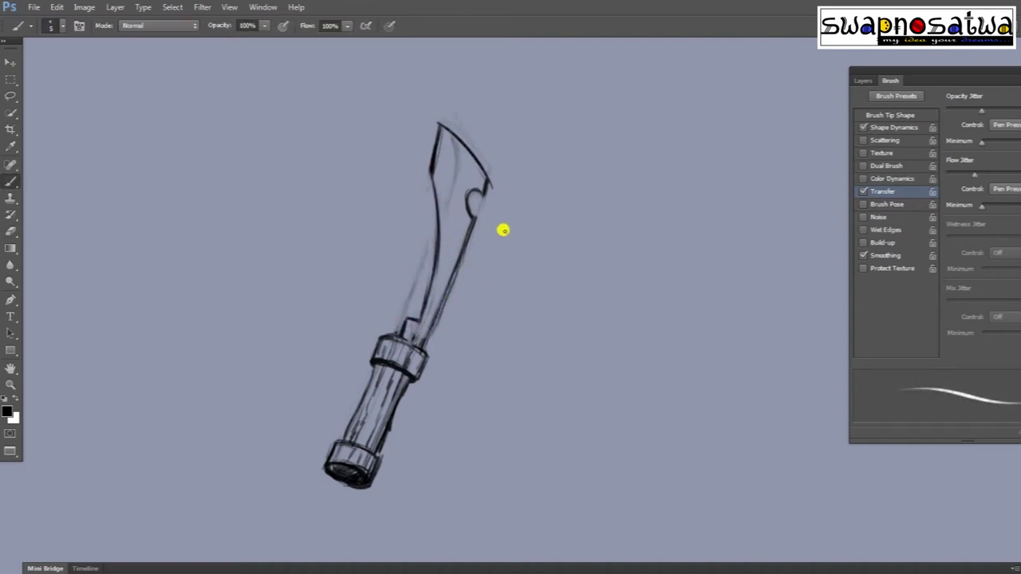
Lasso the blade, rotate it about 3 degrees, apply and deselect
{"action": "key", "text": "l"}
{"action": "left_click_drag", "start_coordinate": [519, 323], "coordinate": [426, 353]}
{"action": "key", "text": "ctrl+t"}
{"action": "left_click_drag", "start_coordinate": [636, 157], "coordinate": [640, 168]}
{"action": "key", "text": "Return"}
{"action": "key", "text": "ctrl+d"}
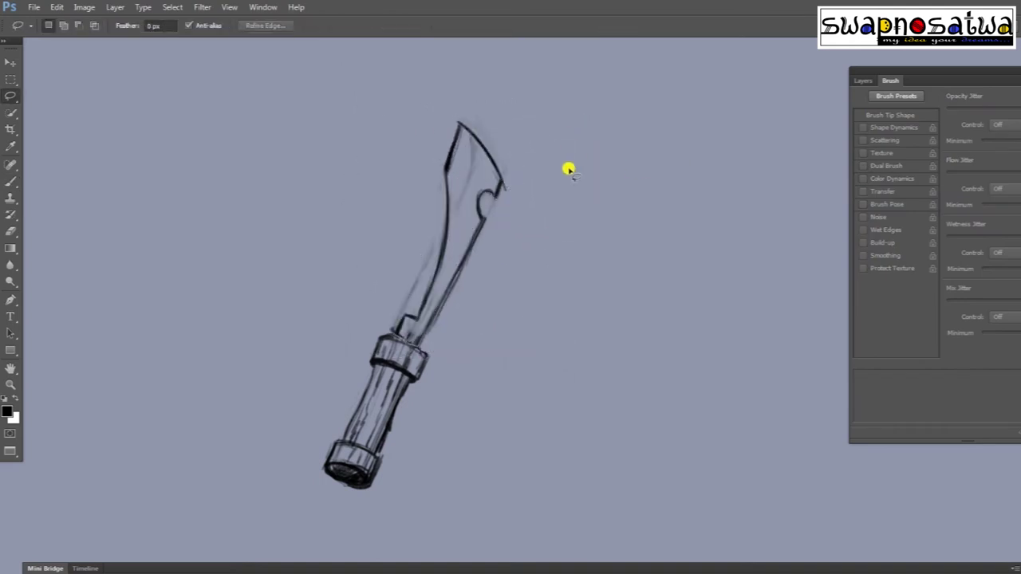
Erase the blade lines near the handle lighter and redraw the upper-left edge darker
{"action": "key", "text": "b"}
{"action": "key", "text": "e"}
{"action": "mouse_move", "coordinate": [460, 228]}
{"action": "left_mouse_down"}
{"action": "mouse_move", "coordinate": [430, 350]}
{"action": "mouse_move", "coordinate": [479, 291]}
{"action": "mouse_move", "coordinate": [421, 344]}
{"action": "left_mouse_up"}
{"action": "key", "text": "b"}
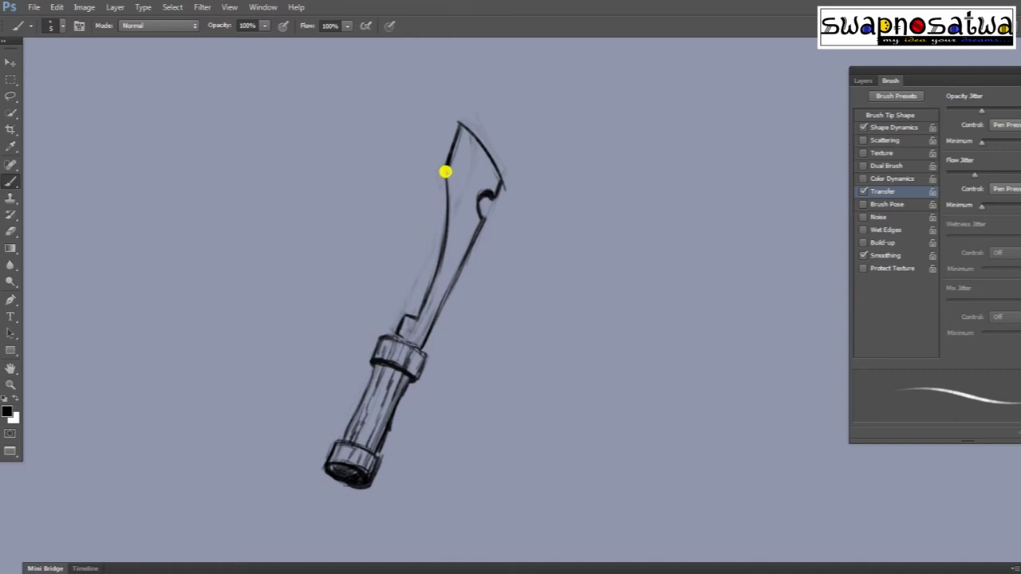
{"action": "mouse_move", "coordinate": [444, 184]}
{"action": "left_mouse_down"}
{"action": "mouse_move", "coordinate": [450, 244]}
{"action": "mouse_move", "coordinate": [438, 244]}
{"action": "mouse_move", "coordinate": [435, 262]}
{"action": "mouse_move", "coordinate": [426, 258]}
{"action": "left_mouse_up"}
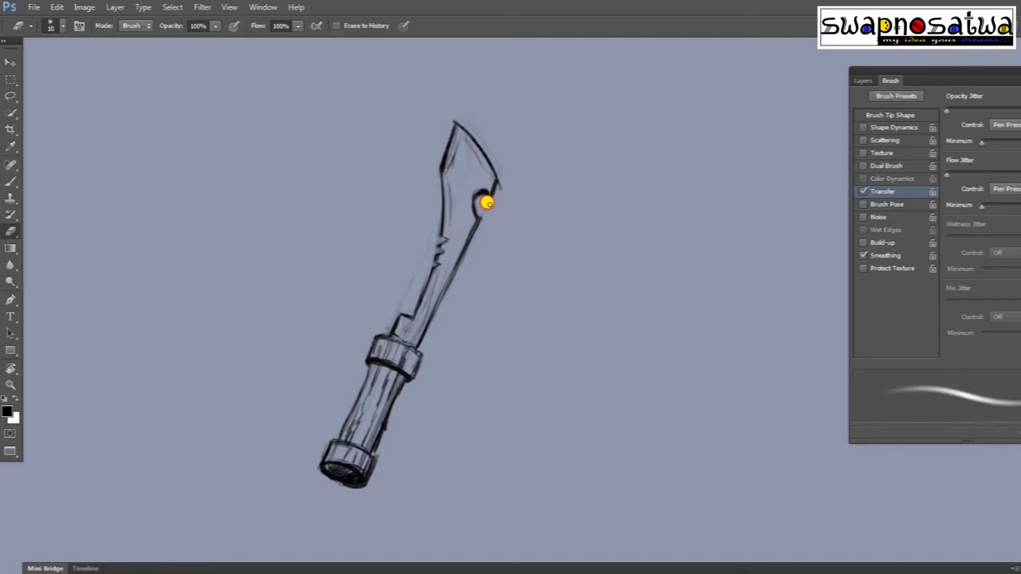
{"action": "key", "text": "e"}
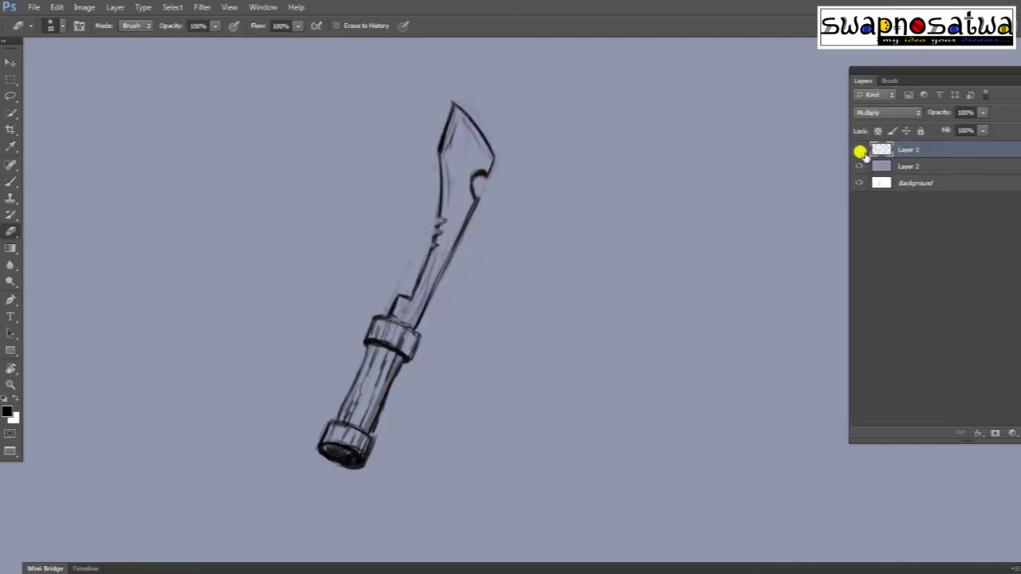
{"action": "scroll", "coordinate": [399, 321], "scroll_direction": "up", "scroll_amount": 2}
{"action": "scroll", "coordinate": [348, 272], "scroll_direction": "up", "scroll_amount": 1}
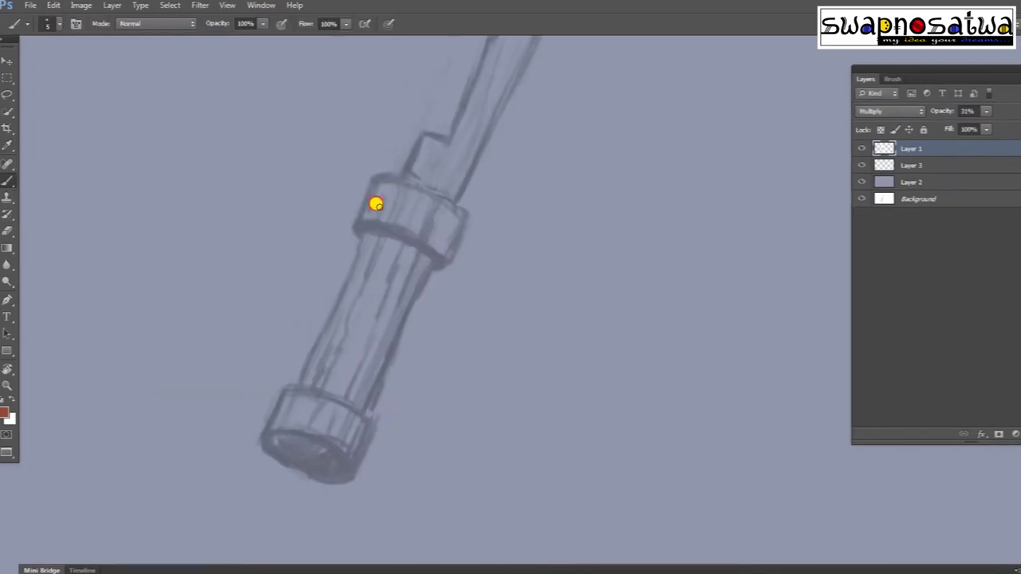
Bring the handle into view and switch to the Pen tool for precise paths
{"action": "left_click_drag", "start_coordinate": [375, 203], "coordinate": [407, 275]}
{"action": "key", "text": "p"}
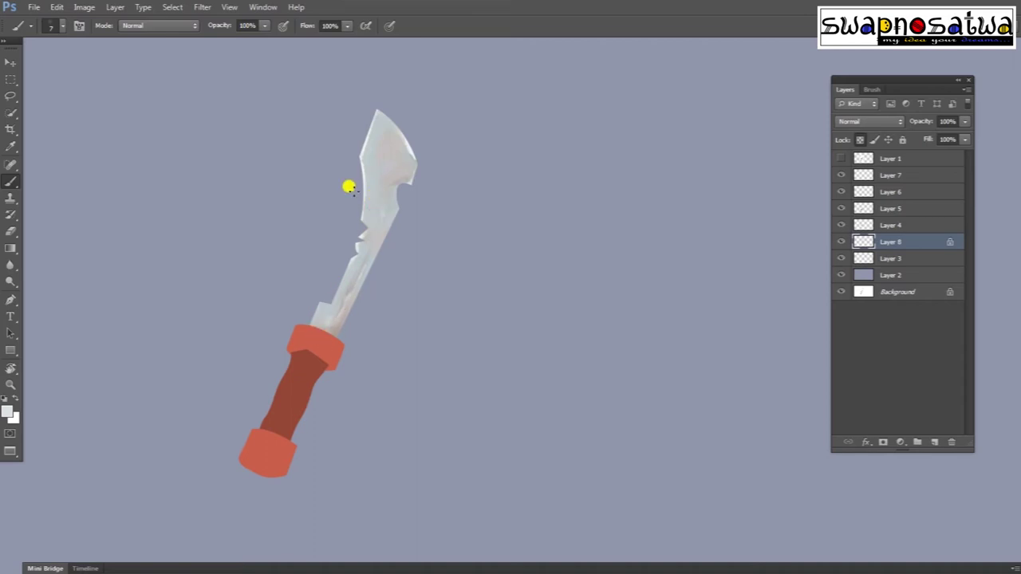
Repaint the left-edge notch, shade the upper blade darker grey, and sample a blade grey
{"action": "left_click_drag", "start_coordinate": [369, 220], "coordinate": [378, 206]}
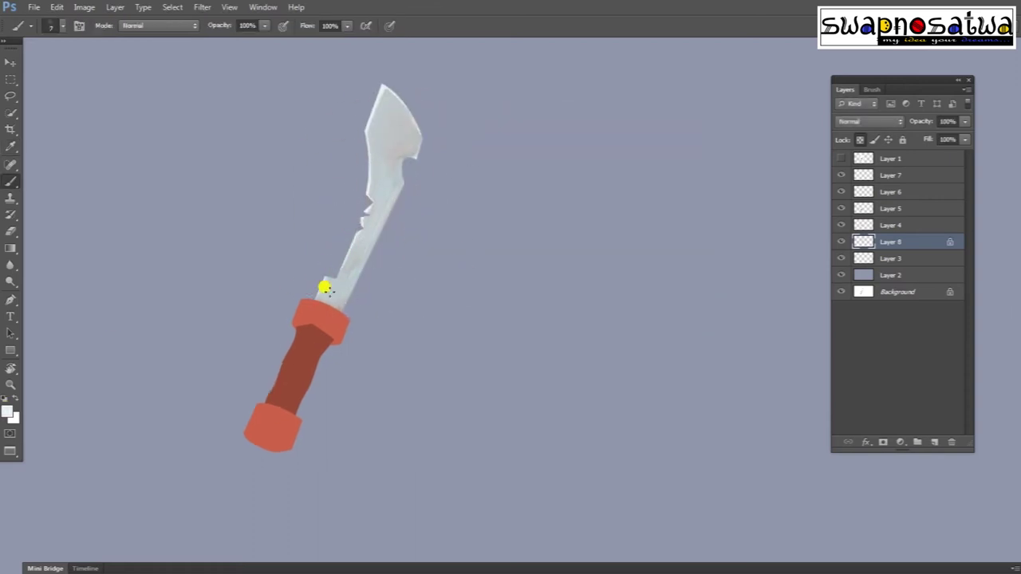
{"action": "left_click_drag", "start_coordinate": [370, 70], "coordinate": [374, 134]}
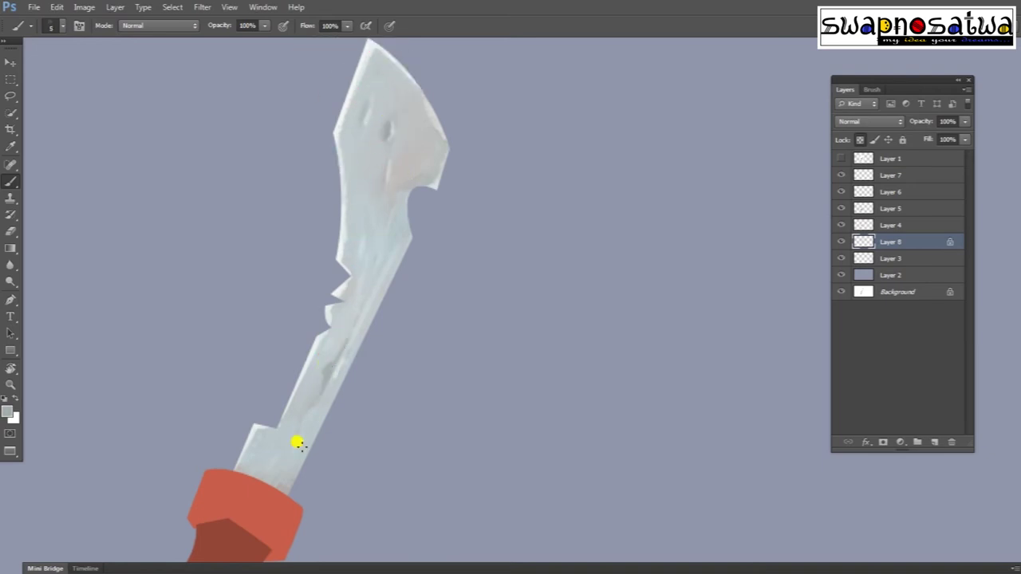
{"action": "left_click", "coordinate": [388, 121], "text": "alt"}
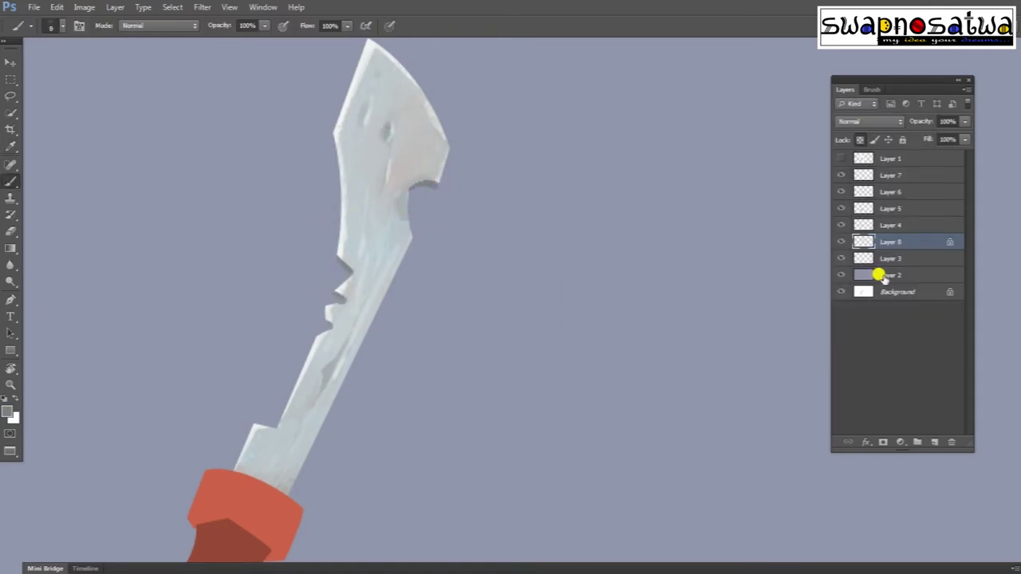
Darken the slate-blue background Layer 2 with Levels
{"action": "left_click", "coordinate": [872, 275]}
{"action": "key", "text": "ctrl+l"}
{"action": "left_click_drag", "start_coordinate": [826, 291], "coordinate": [816, 292]}
Apply the darker background, then select blade Layer 8 and sample a grey from the blade
{"action": "key", "text": "Return"}
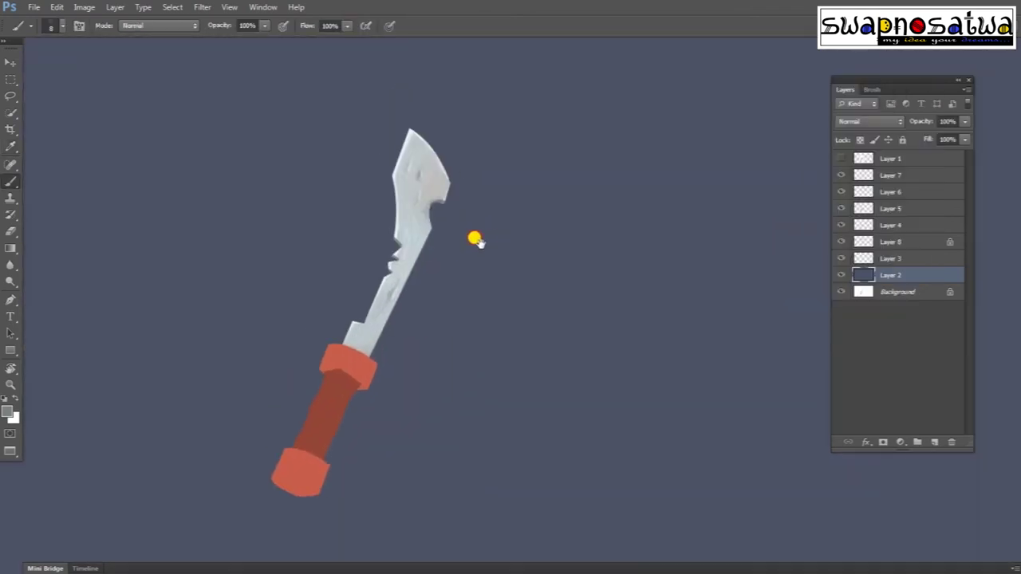
{"action": "left_click", "coordinate": [7, 411]}
{"action": "left_click", "coordinate": [881, 136]}
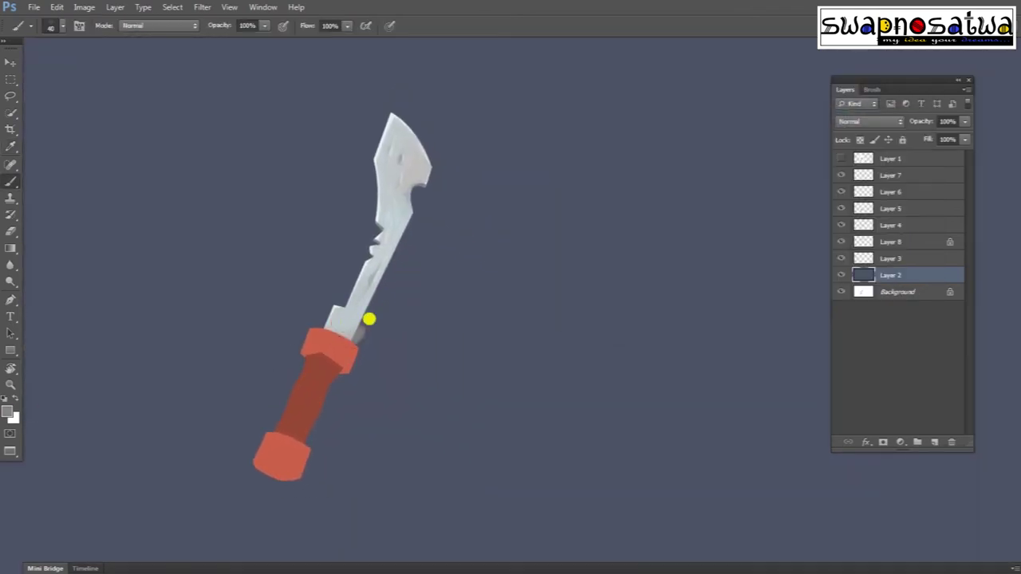
{"action": "left_click", "coordinate": [339, 324], "text": "ctrl"}
{"action": "left_click", "coordinate": [7, 412]}
{"action": "left_click", "coordinate": [854, 136]}
Pick a pale cyan colour and shrink the brush from 70 down to size 10
{"action": "key", "text": "b"}
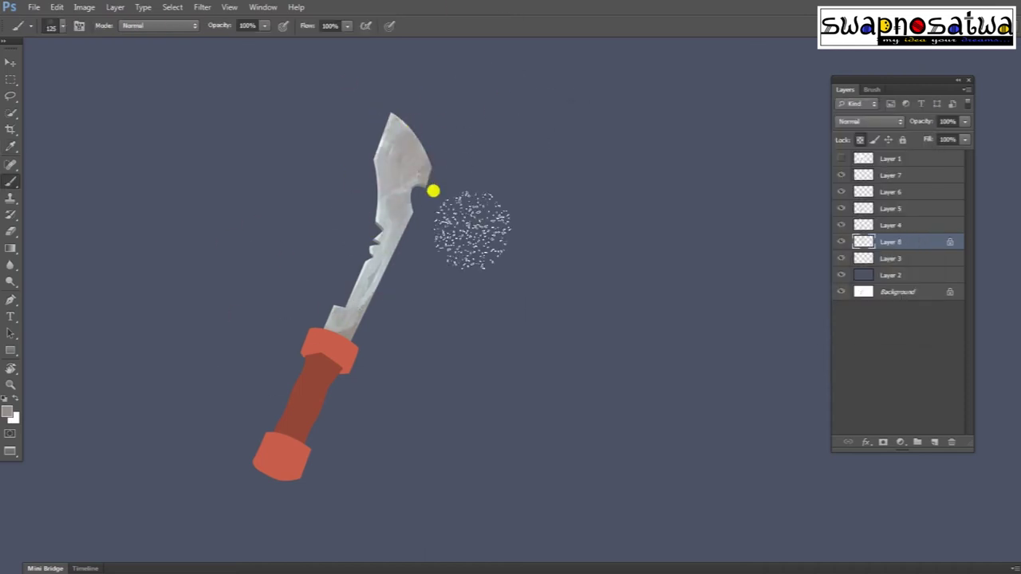
{"action": "key", "text": "bracketleft"}
{"action": "key", "text": "bracketleft"}
{"action": "key", "text": "bracketleft"}
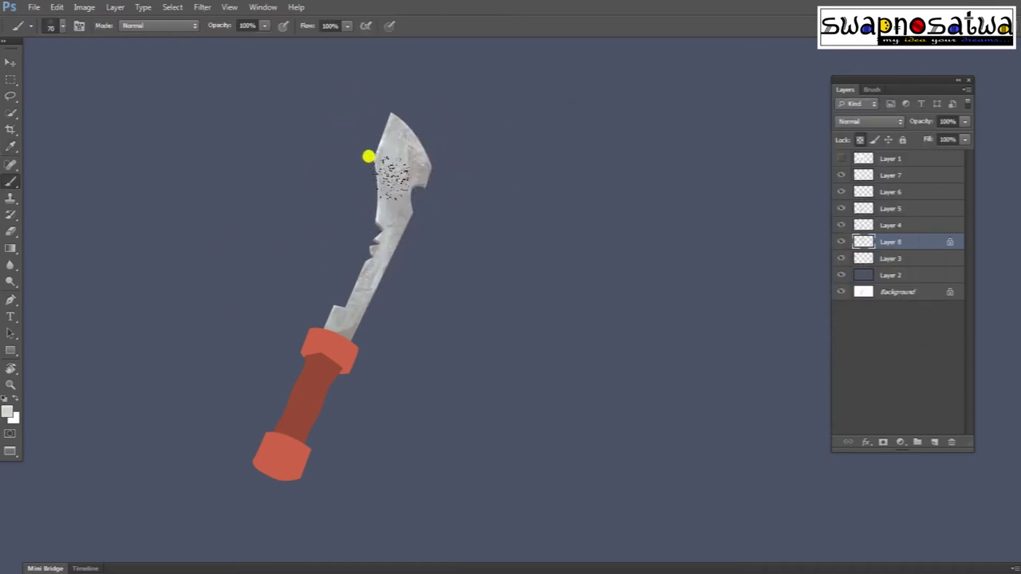
{"action": "left_click", "coordinate": [596, 145]}
{"action": "left_click", "coordinate": [865, 135]}
{"action": "key", "text": "bracketleft"}
{"action": "key", "text": "bracketleft"}
{"action": "key", "text": "bracketleft"}
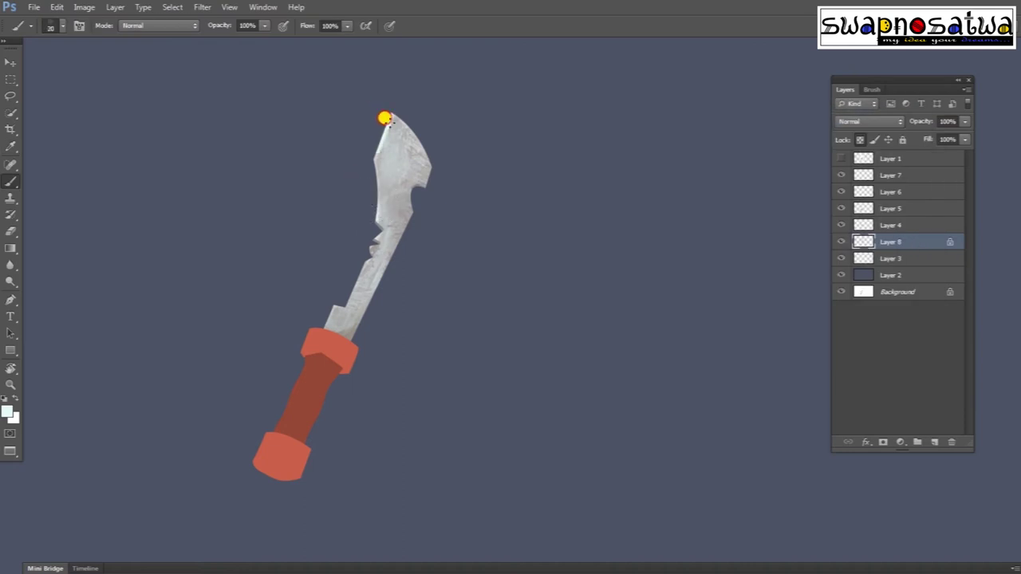
{"action": "key", "text": "bracketleft"}
{"action": "key", "text": "bracketleft"}
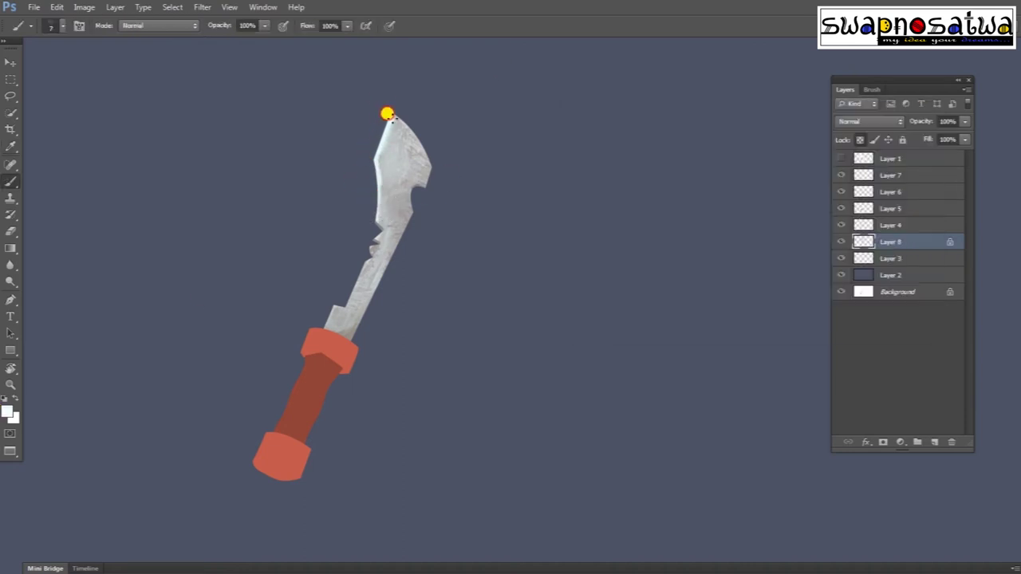
Paint reddish-brown wear marks along the blade with a size-30 brush
{"action": "scroll", "coordinate": [411, 217], "scroll_direction": "up", "scroll_amount": 3}
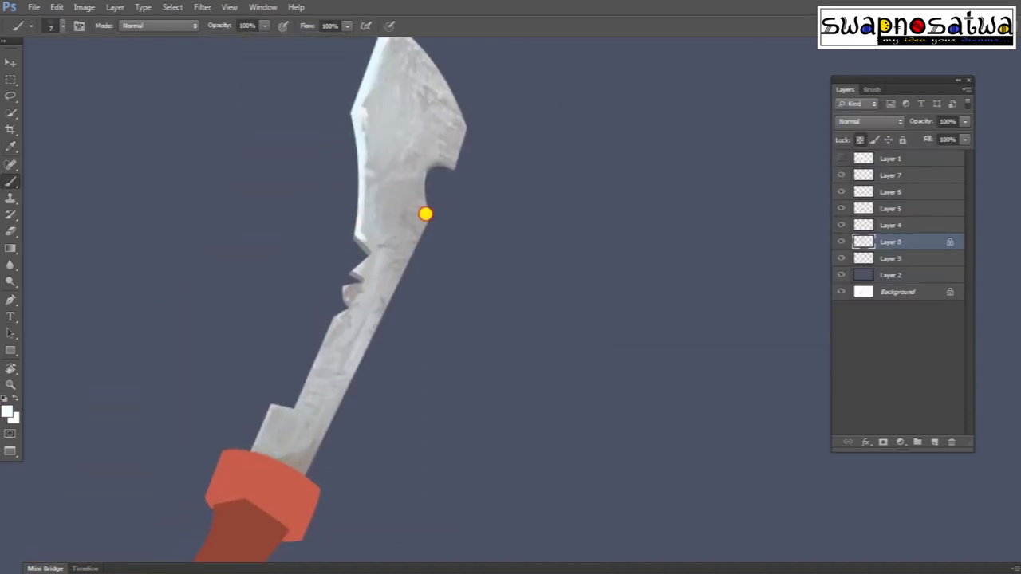
{"action": "scroll", "coordinate": [381, 293], "scroll_direction": "down", "scroll_amount": 1}
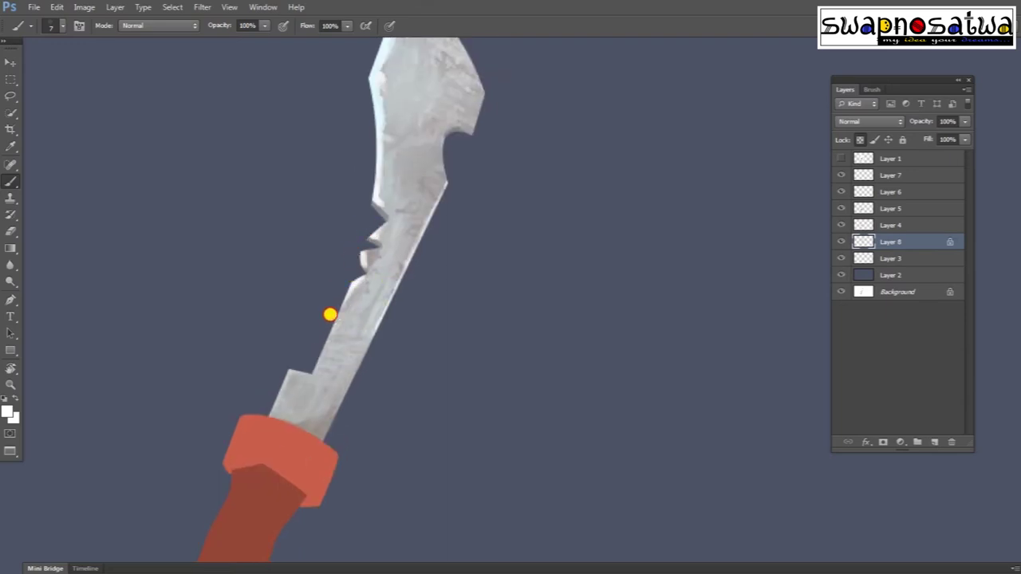
{"action": "scroll", "coordinate": [264, 369], "scroll_direction": "up", "scroll_amount": 3}
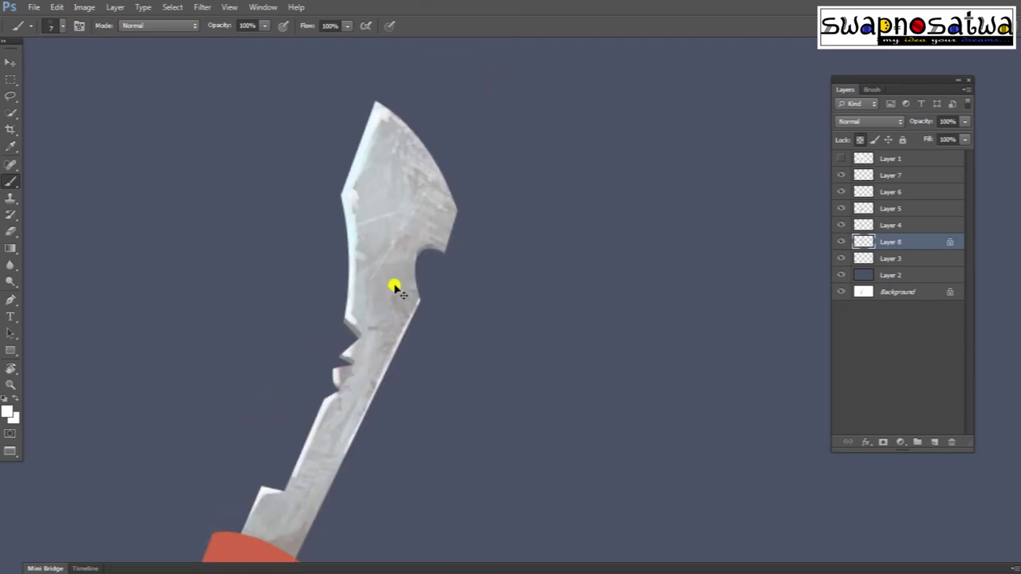
{"action": "scroll", "coordinate": [337, 403], "scroll_direction": "down", "scroll_amount": 2}
{"action": "scroll", "coordinate": [239, 430], "scroll_direction": "up", "scroll_amount": 1}
{"action": "key", "text": "bracketright"}
{"action": "key", "text": "bracketright"}
{"action": "key", "text": "bracketright"}
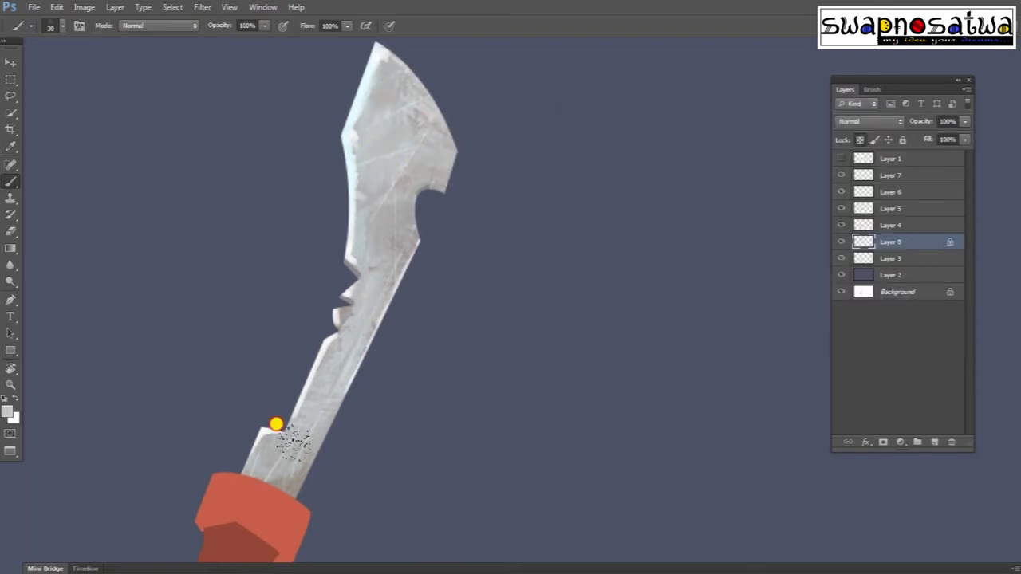
{"action": "scroll", "coordinate": [364, 442], "scroll_direction": "down", "scroll_amount": 2}
{"action": "scroll", "coordinate": [364, 442], "scroll_direction": "left", "scroll_amount": 2}
{"action": "left_click", "coordinate": [8, 412]}
{"action": "left_click", "coordinate": [850, 132]}
{"action": "mouse_move", "coordinate": [401, 322]}
{"action": "left_mouse_down"}
{"action": "mouse_move", "coordinate": [335, 335]}
{"action": "mouse_move", "coordinate": [378, 326]}
{"action": "left_mouse_up"}
Pick up the blade's grey and paint speckles near the blade base
{"action": "scroll", "coordinate": [335, 462], "scroll_direction": "up", "scroll_amount": 1}
{"action": "scroll", "coordinate": [364, 340], "scroll_direction": "down", "scroll_amount": 2}
{"action": "scroll", "coordinate": [378, 326], "scroll_direction": "up", "scroll_amount": 2}
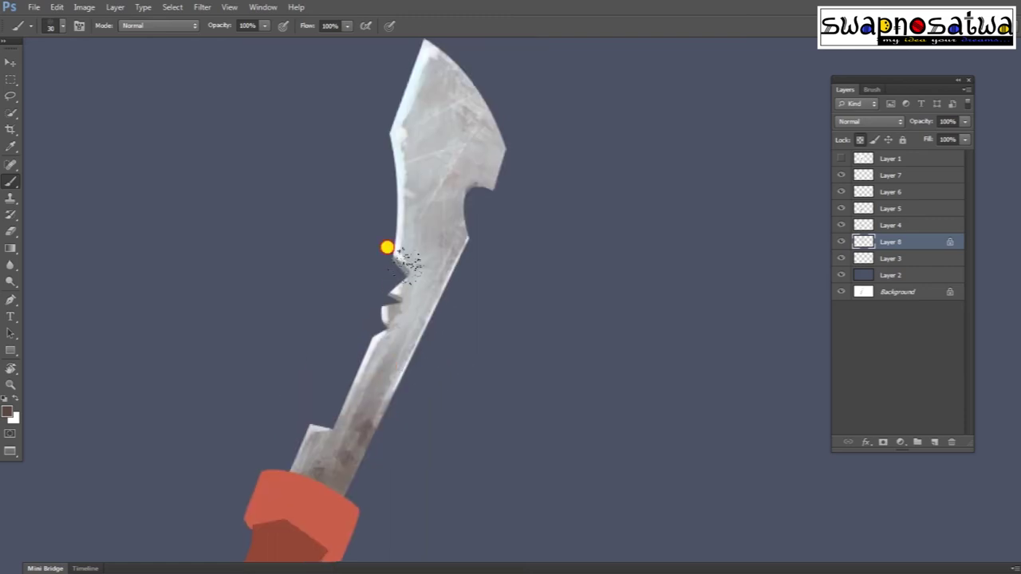
{"action": "key", "text": "bracketright"}
{"action": "key", "text": "bracketright"}
{"action": "key", "text": "bracketright"}
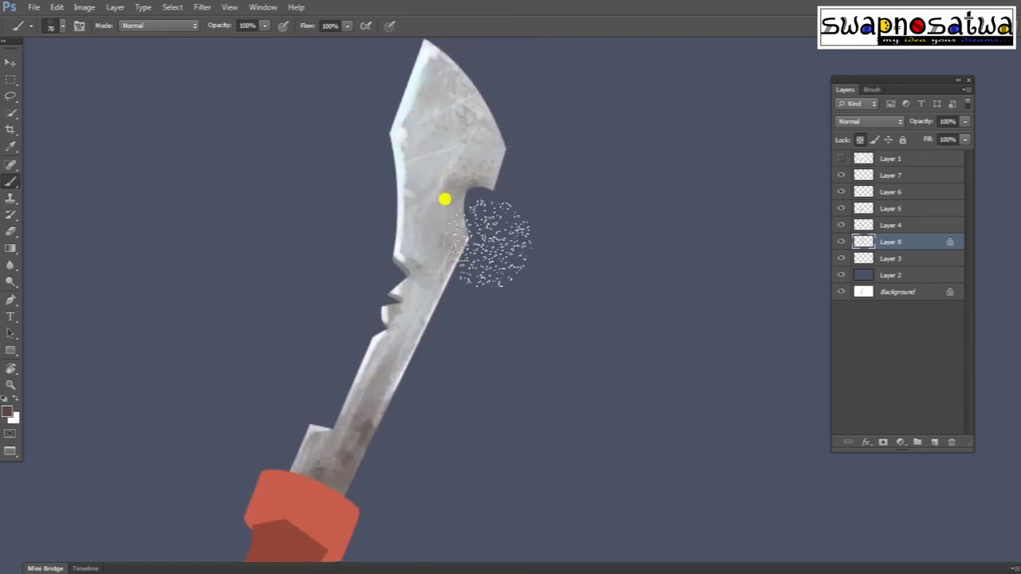
{"action": "scroll", "coordinate": [319, 359], "scroll_direction": "down", "scroll_amount": 3}
{"action": "left_click", "coordinate": [401, 245], "text": "alt"}
{"action": "key", "text": "bracketleft"}
{"action": "key", "text": "bracketleft"}
{"action": "key", "text": "bracketleft"}
{"action": "mouse_move", "coordinate": [325, 375]}
{"action": "left_mouse_down"}
{"action": "mouse_move", "coordinate": [378, 353]}
{"action": "mouse_move", "coordinate": [413, 231]}
{"action": "left_mouse_up"}
Paint a light cyan highlight along the blade's lower edge
{"action": "scroll", "coordinate": [378, 353], "scroll_direction": "up", "scroll_amount": 1}
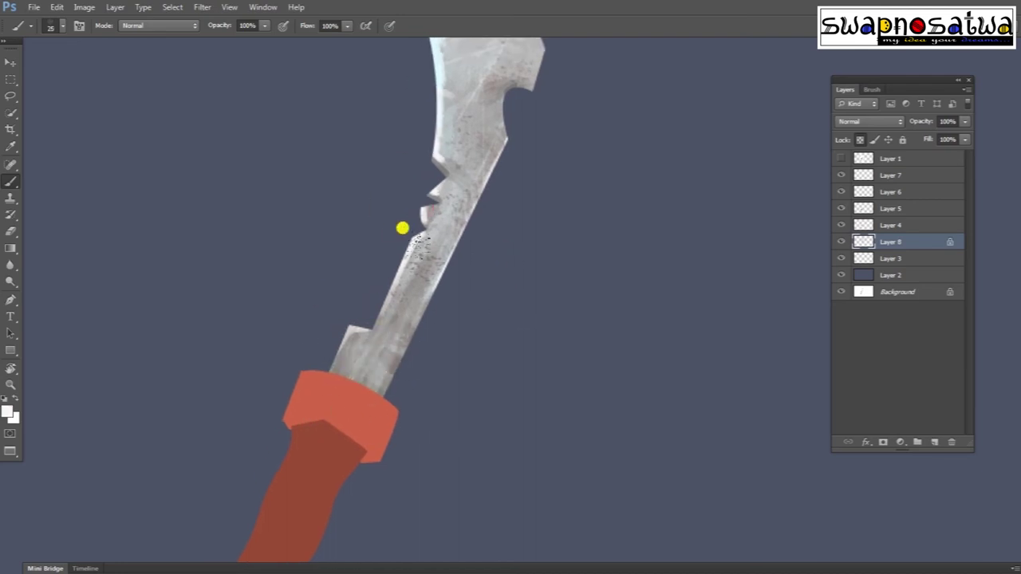
{"action": "left_click", "coordinate": [10, 413]}
{"action": "left_click", "coordinate": [651, 129]}
{"action": "key", "text": "Return"}
{"action": "left_click_drag", "start_coordinate": [391, 375], "coordinate": [403, 341]}
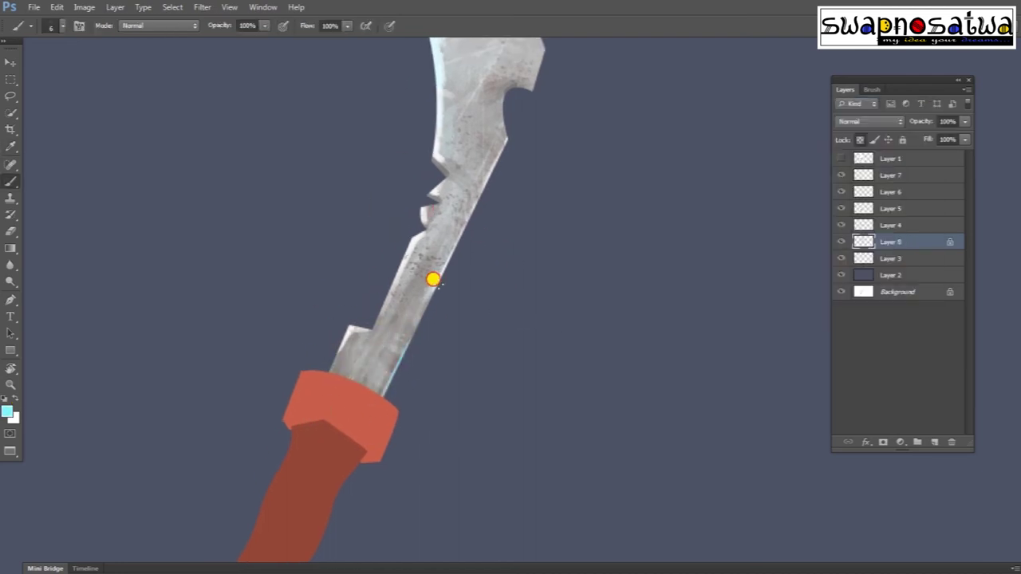
Try yellow and then pink-red foreground colours while viewing the blade tip
{"action": "mouse_move", "coordinate": [490, 207]}
{"action": "left_mouse_down"}
{"action": "mouse_move", "coordinate": [433, 266]}
{"action": "mouse_move", "coordinate": [451, 276]}
{"action": "mouse_move", "coordinate": [358, 258]}
{"action": "left_mouse_up"}
{"action": "left_click", "coordinate": [7, 411]}
{"action": "left_click", "coordinate": [758, 279]}
{"action": "key", "text": "Return"}
{"action": "key", "text": "b"}
{"action": "left_click", "coordinate": [8, 411]}
{"action": "left_click", "coordinate": [757, 302]}
{"action": "left_click", "coordinate": [583, 216]}
{"action": "key", "text": "Return"}
Brighten the blade edges with light strokes using a smaller brush
{"action": "left_click_drag", "start_coordinate": [451, 397], "coordinate": [531, 293]}
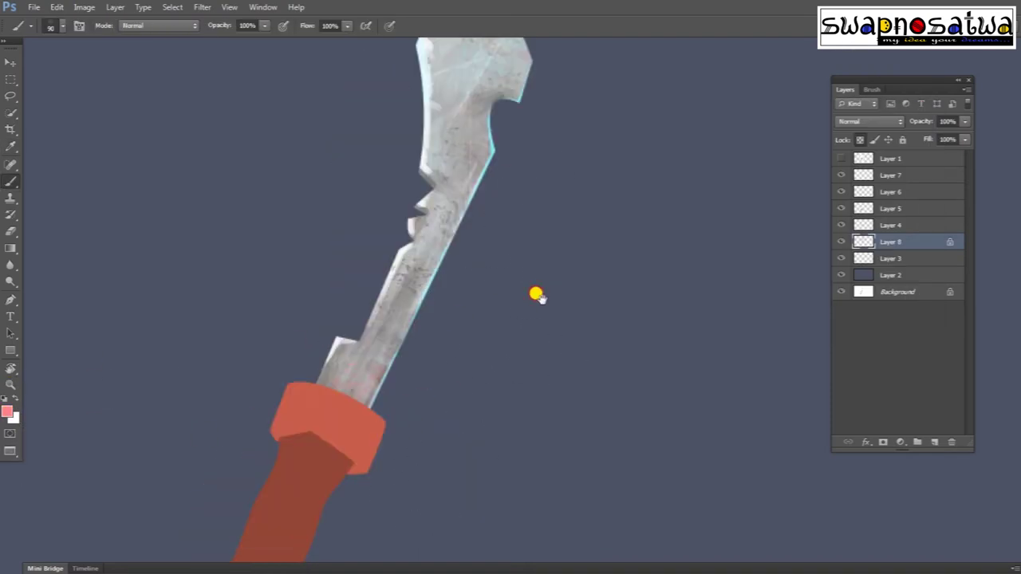
{"action": "left_click", "coordinate": [7, 411]}
{"action": "key", "text": "Return"}
{"action": "key", "text": "bracketleft"}
{"action": "key", "text": "bracketleft"}
{"action": "key", "text": "bracketleft"}
{"action": "scroll", "coordinate": [317, 338], "scroll_direction": "up", "scroll_amount": 4}
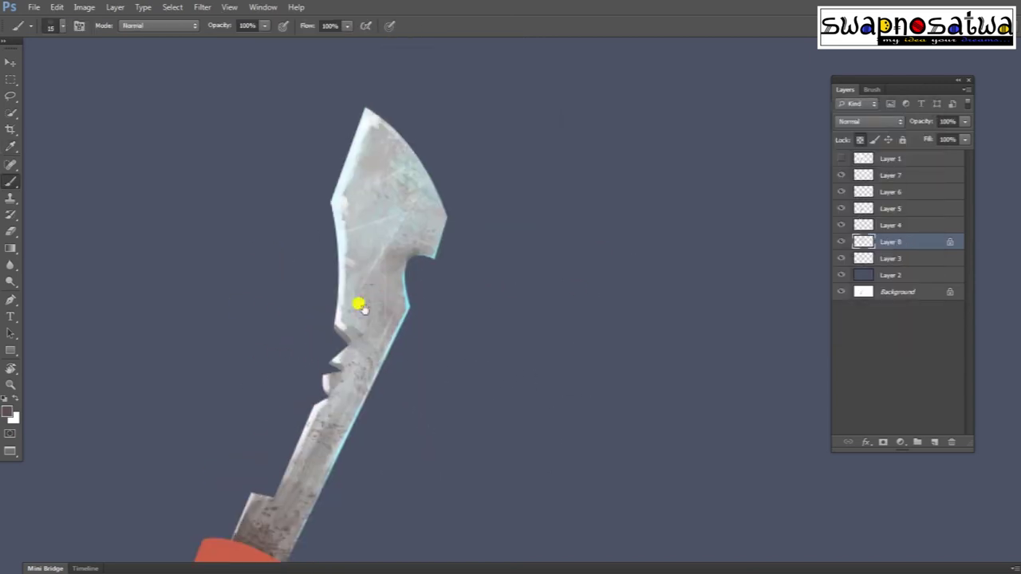
{"action": "mouse_move", "coordinate": [340, 176]}
{"action": "left_mouse_down"}
{"action": "mouse_move", "coordinate": [392, 126]}
{"action": "mouse_move", "coordinate": [446, 223]}
{"action": "left_mouse_up"}
Switch the brush to a whiter tone, then to light cyan for the rim light
{"action": "key", "text": "bracketright"}
{"action": "key", "text": "bracketright"}
{"action": "key", "text": "bracketright"}
{"action": "left_click_drag", "start_coordinate": [339, 234], "coordinate": [357, 177]}
{"action": "left_click", "coordinate": [7, 411]}
{"action": "key", "text": "Return"}
{"action": "key", "text": "bracketleft"}
{"action": "key", "text": "bracketleft"}
{"action": "scroll", "coordinate": [406, 299], "scroll_direction": "down", "scroll_amount": 2}
{"action": "left_click", "coordinate": [7, 411]}
{"action": "left_click", "coordinate": [629, 148]}
{"action": "key", "text": "Return"}
Sample the blade's light grey and a dark brown while working across the tip and lower blade
{"action": "scroll", "coordinate": [375, 289], "scroll_direction": "down", "scroll_amount": 1}
{"action": "scroll", "coordinate": [375, 289], "scroll_direction": "up", "scroll_amount": 1}
{"action": "scroll", "coordinate": [364, 308], "scroll_direction": "down", "scroll_amount": 1}
{"action": "scroll", "coordinate": [513, 235], "scroll_direction": "down", "scroll_amount": 3}
{"action": "scroll", "coordinate": [455, 294], "scroll_direction": "up", "scroll_amount": 3}
{"action": "left_click", "coordinate": [319, 314], "text": "alt"}
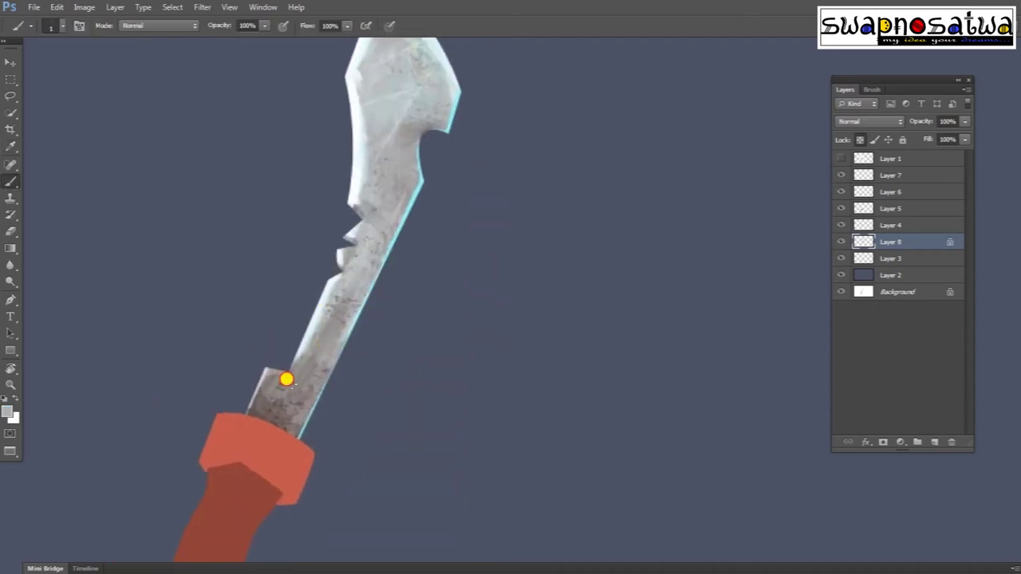
{"action": "left_click", "coordinate": [274, 412], "text": "alt"}
{"action": "left_click_drag", "start_coordinate": [385, 120], "coordinate": [362, 176]}
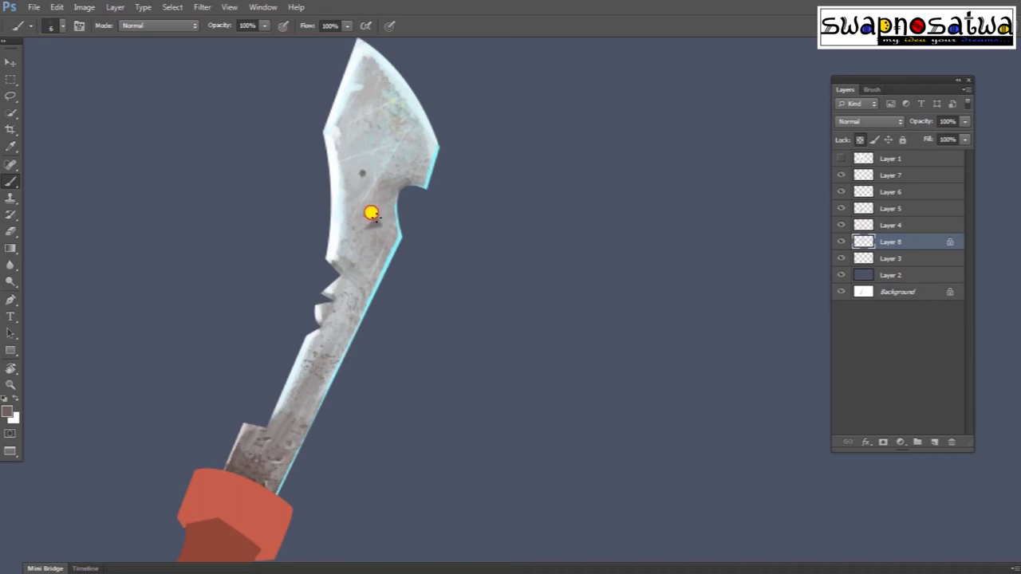
{"action": "left_click", "coordinate": [343, 195], "text": "alt"}
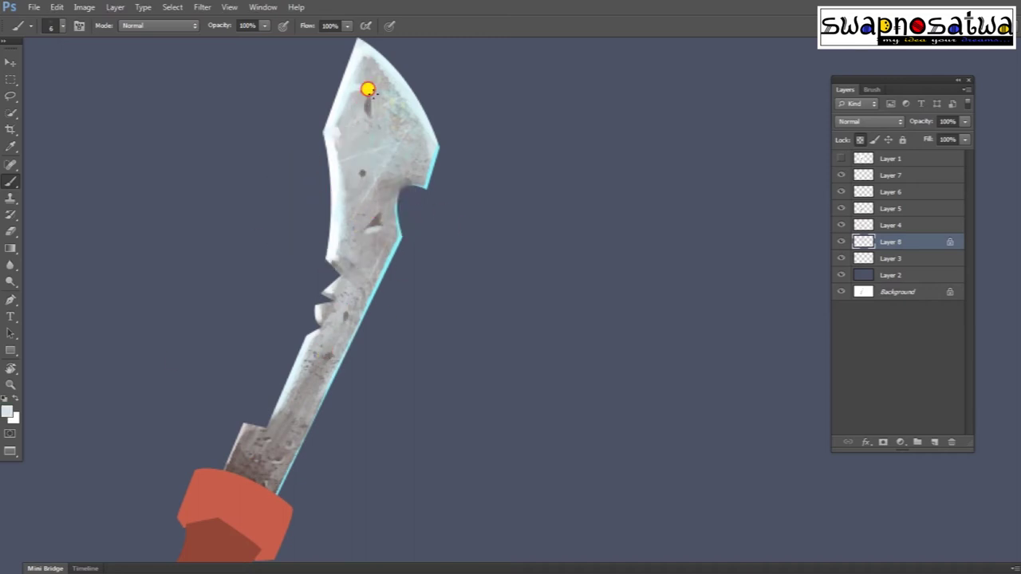
{"action": "scroll", "coordinate": [360, 169], "scroll_direction": "down", "scroll_amount": 2}
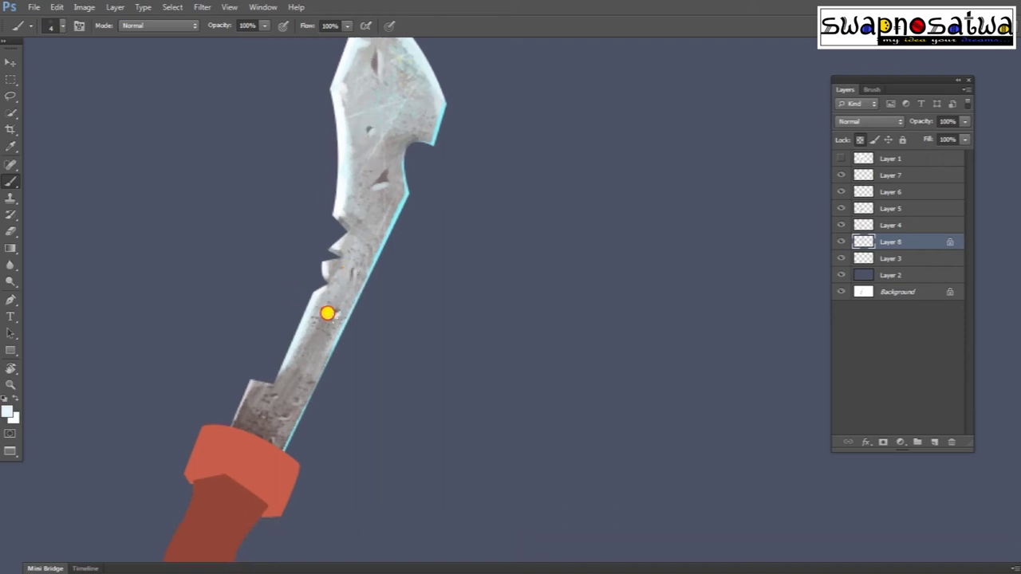
{"action": "left_click_drag", "start_coordinate": [327, 312], "coordinate": [358, 273]}
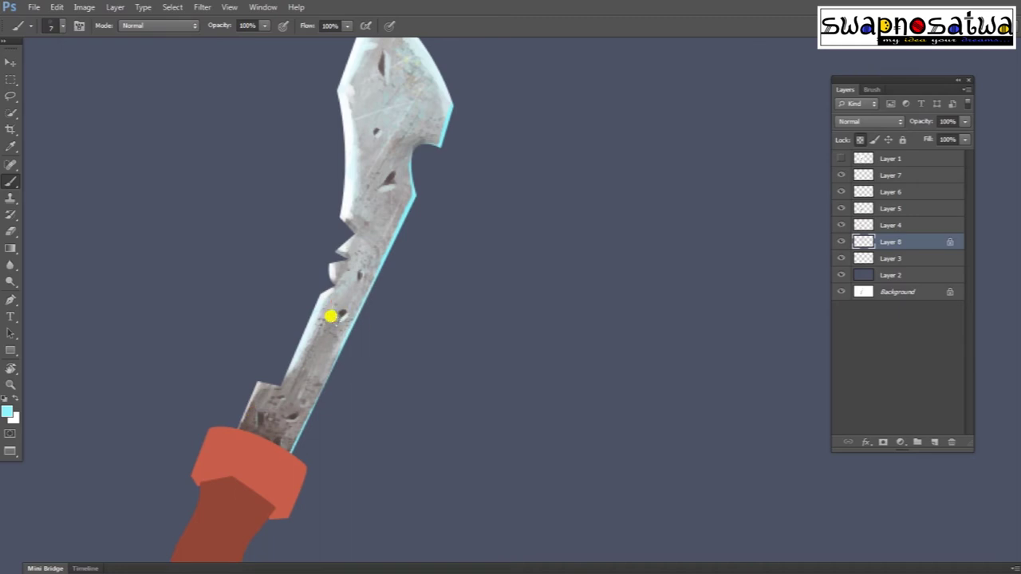
Start a Pen path outlining the blade tip
{"action": "scroll", "coordinate": [334, 299], "scroll_direction": "down", "scroll_amount": 1}
{"action": "scroll", "coordinate": [351, 283], "scroll_direction": "down", "scroll_amount": 1}
{"action": "scroll", "coordinate": [479, 255], "scroll_direction": "down", "scroll_amount": 1}
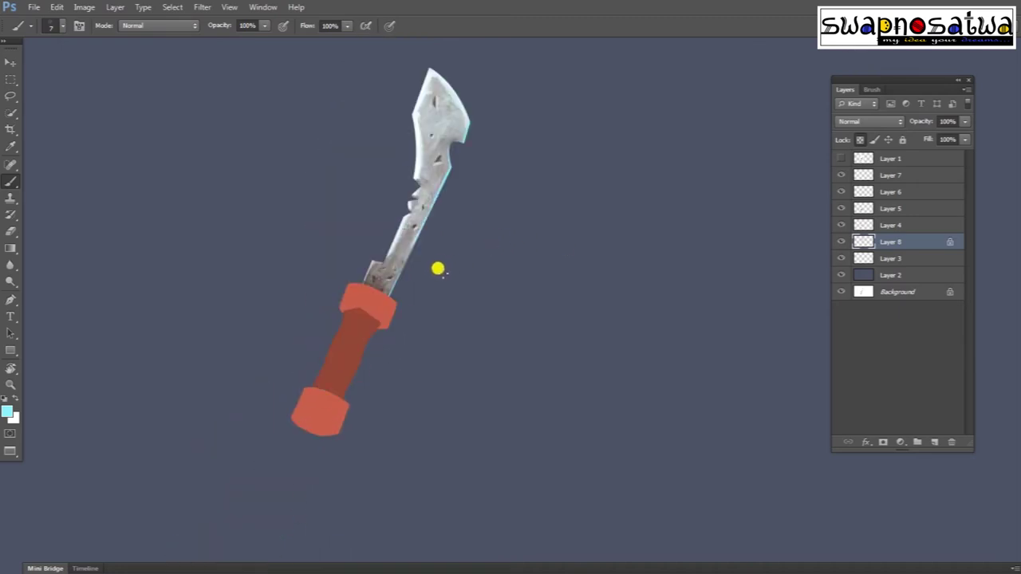
{"action": "key", "text": "p"}
{"action": "scroll", "coordinate": [399, 194], "scroll_direction": "up", "scroll_amount": 2}
{"action": "left_click", "coordinate": [484, 229]}
{"action": "left_click", "coordinate": [408, 130]}
Select the traced blade tip and brighten it with Levels, capping output whites at 150
{"action": "left_click", "coordinate": [380, 210]}
{"action": "left_click", "coordinate": [386, 337]}
{"action": "key", "text": "ctrl+Return"}
{"action": "key", "text": "ctrl+l"}
{"action": "left_click_drag", "start_coordinate": [851, 239], "coordinate": [770, 239]}
{"action": "left_click_drag", "start_coordinate": [851, 292], "coordinate": [783, 292]}
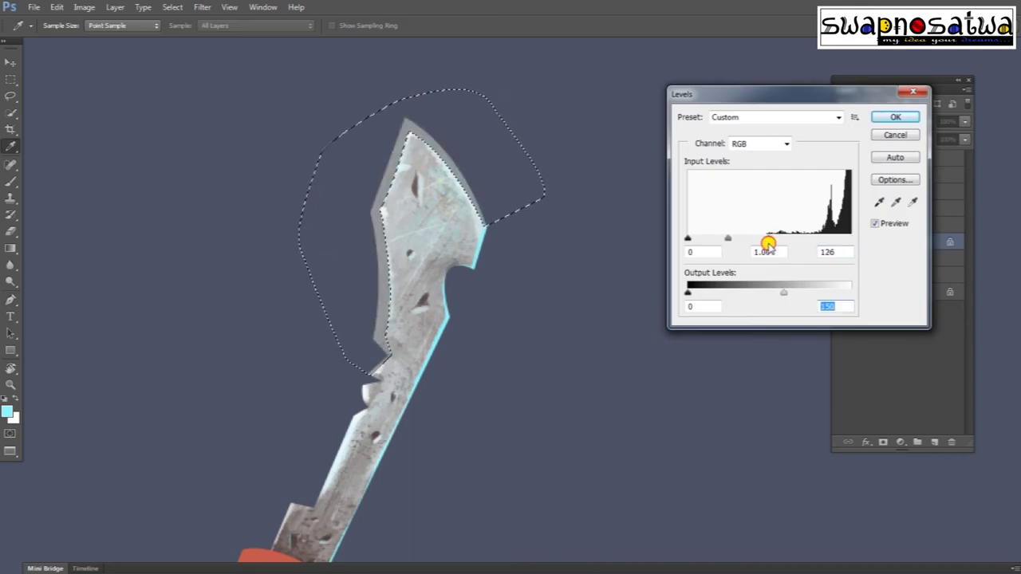
{"action": "key", "text": "Return"}
Warm the tip with a +100/+52/+96 midtone Color Balance, adjust Levels again, then deselect
{"action": "key", "text": "ctrl+b"}
{"action": "left_click_drag", "start_coordinate": [702, 205], "coordinate": [807, 197]}
{"action": "left_click_drag", "start_coordinate": [776, 228], "coordinate": [803, 227]}
{"action": "key", "text": "Return"}
{"action": "key", "text": "ctrl+l"}
{"action": "left_click_drag", "start_coordinate": [684, 290], "coordinate": [752, 290]}
{"action": "key", "text": "Return"}
{"action": "key", "text": "ctrl+d"}
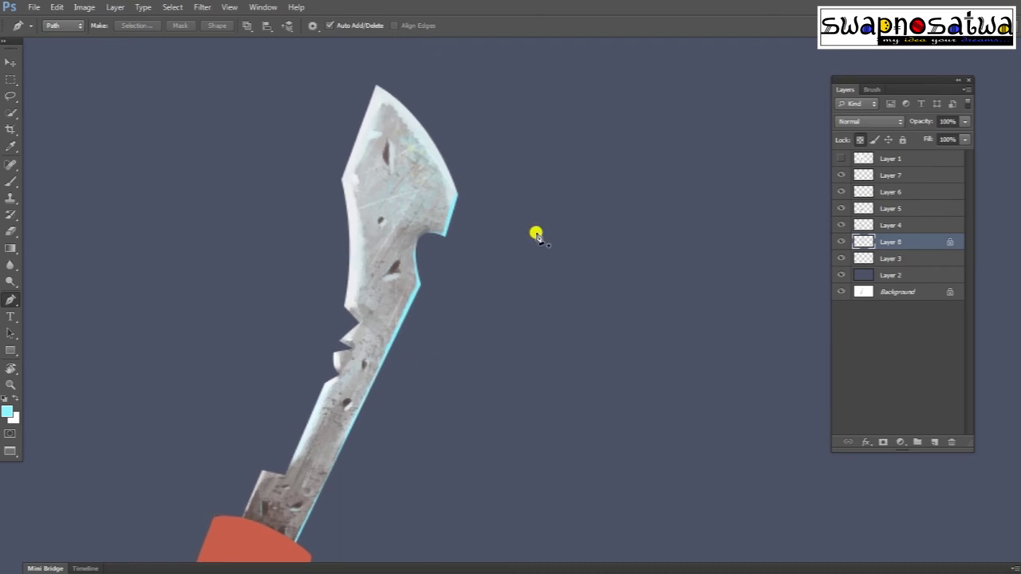
Check the whole sword, then return to the Brush and sample the blade's grey
{"action": "key", "text": "ctrl+minus"}
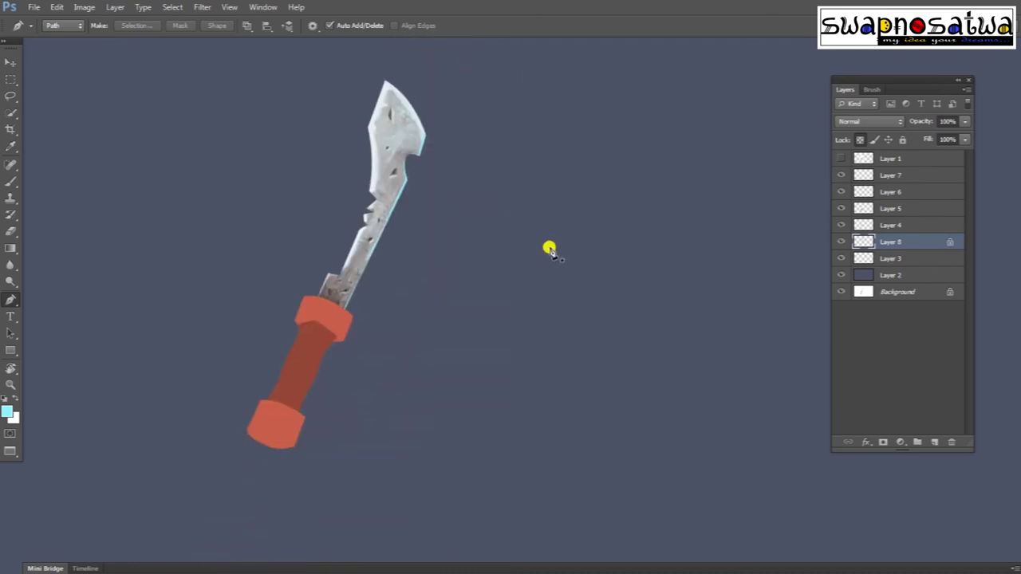
{"action": "key", "text": "ctrl+plus"}
{"action": "key", "text": "b"}
{"action": "left_click", "coordinate": [353, 230], "text": "alt"}
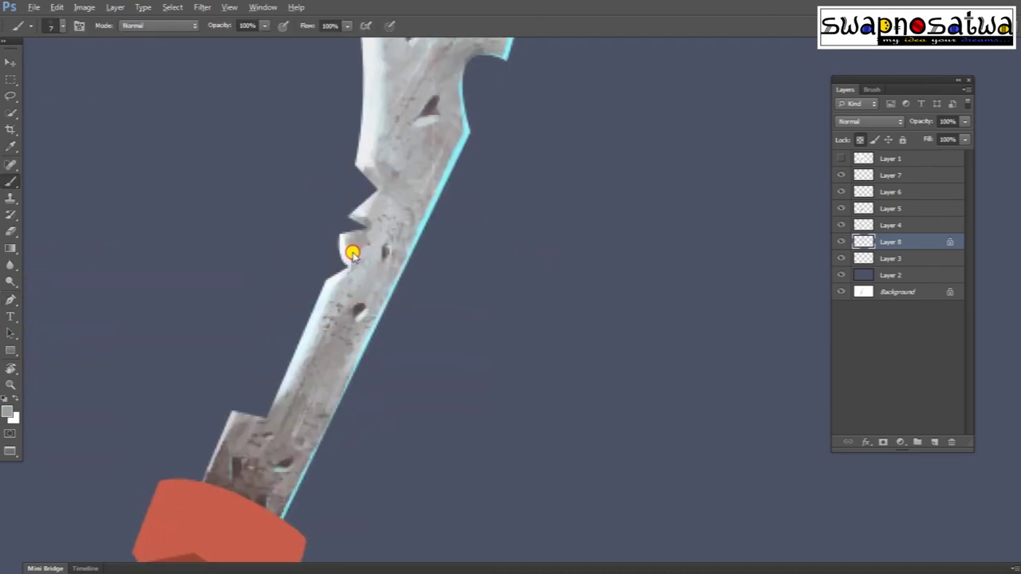
{"action": "scroll", "coordinate": [349, 296], "scroll_direction": "up", "scroll_amount": 2}
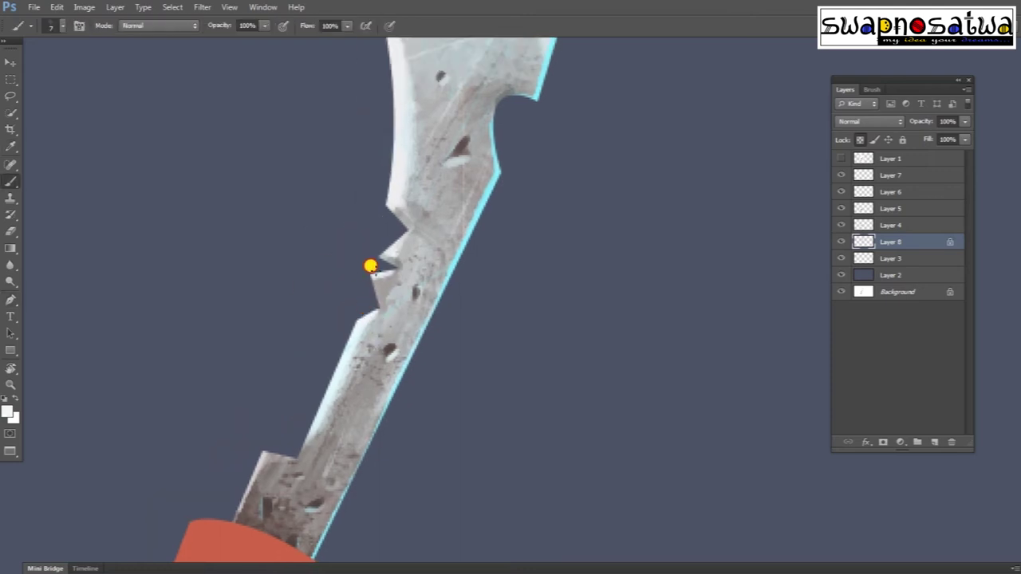
{"action": "scroll", "coordinate": [372, 264], "scroll_direction": "up", "scroll_amount": 2}
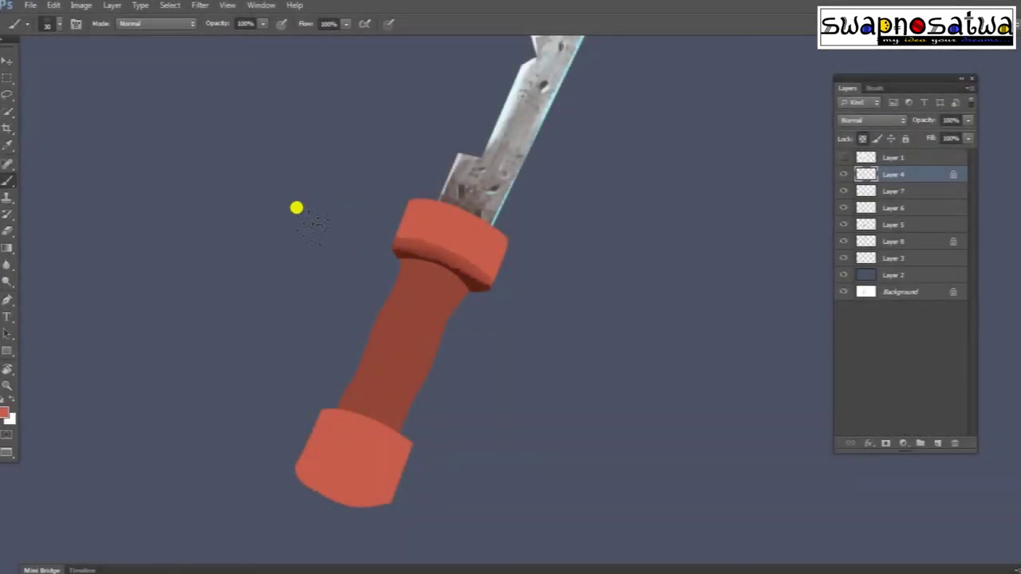
Pick handle colours and shift the collar toward orange with Color Balance
{"action": "left_click", "coordinate": [869, 134]}
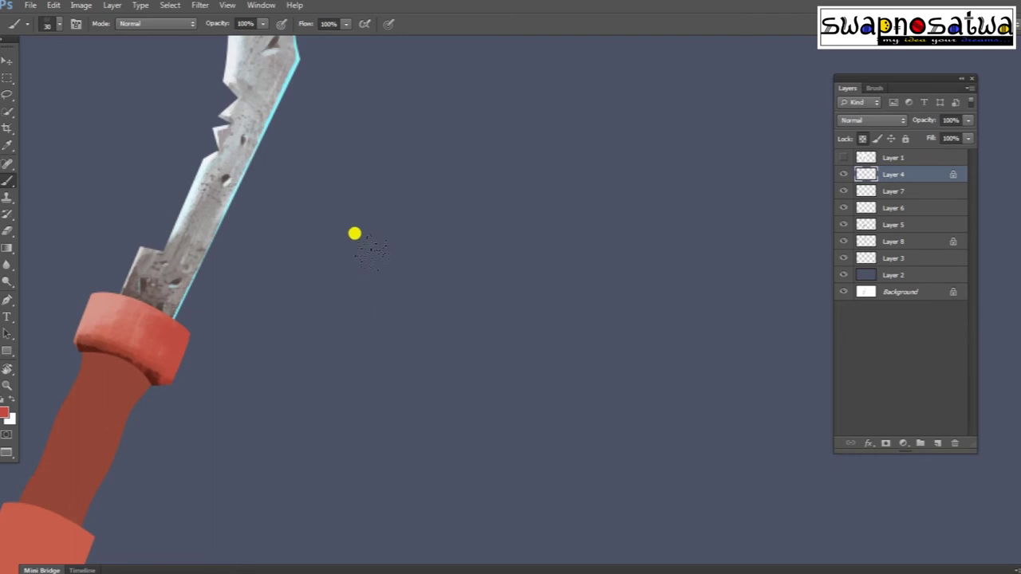
{"action": "left_click", "coordinate": [330, 244], "text": "alt"}
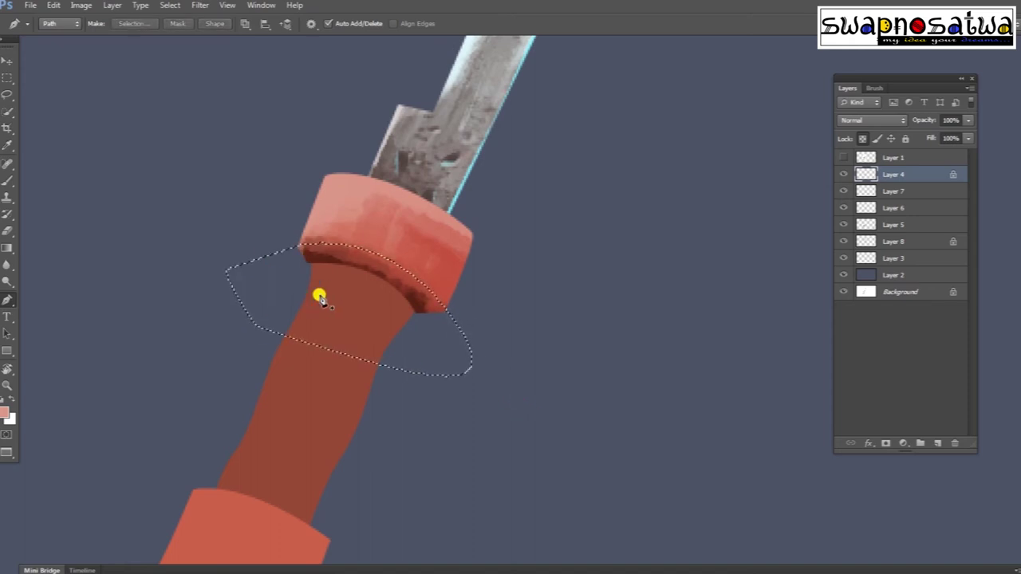
{"action": "left_click", "coordinate": [470, 274], "text": "alt"}
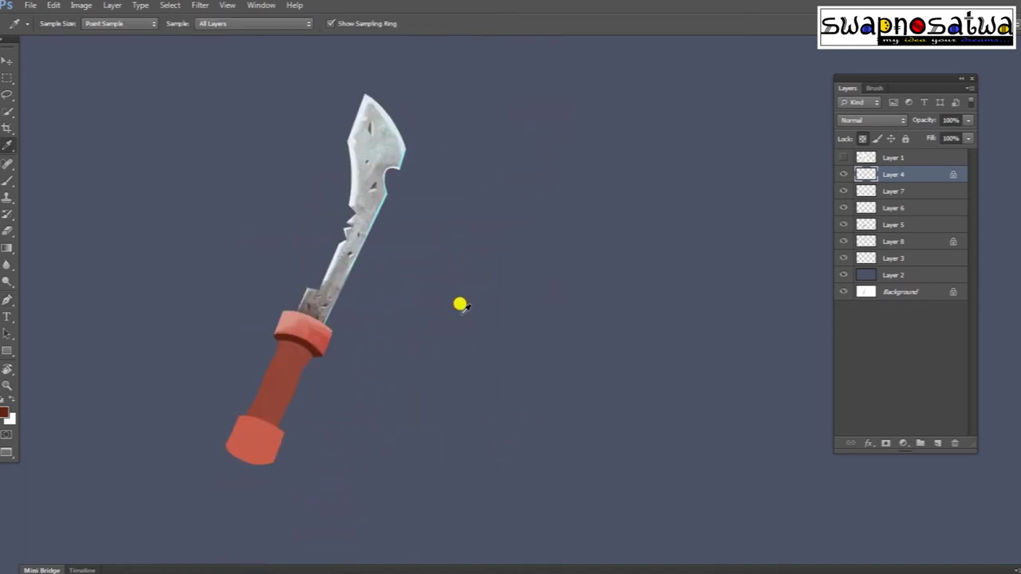
{"action": "key", "text": "ctrl+b"}
{"action": "mouse_move", "coordinate": [744, 196]}
{"action": "left_mouse_down"}
{"action": "mouse_move", "coordinate": [730, 196]}
{"action": "mouse_move", "coordinate": [754, 213]}
{"action": "mouse_move", "coordinate": [714, 227]}
{"action": "left_mouse_up"}
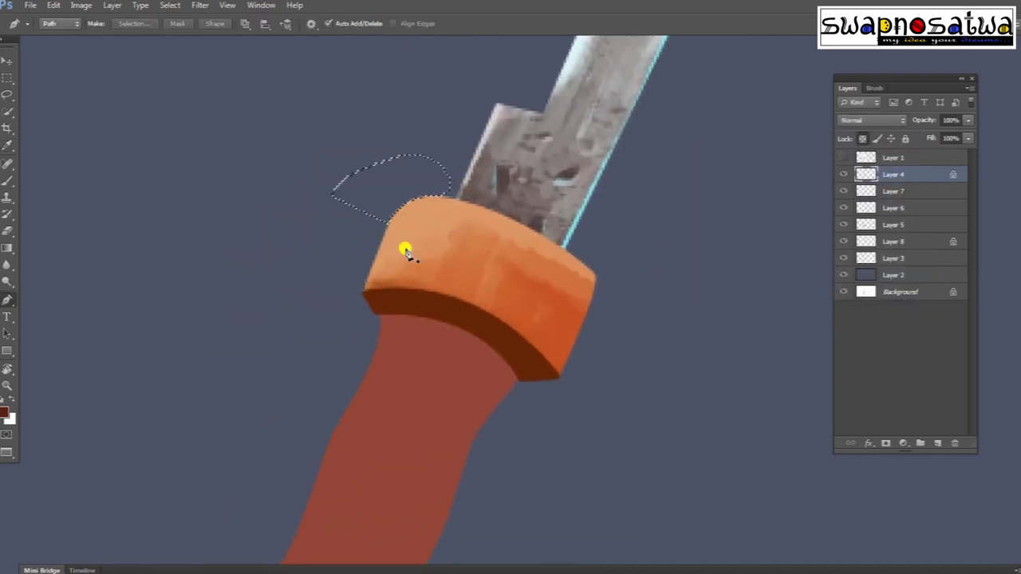
Trace the collar's underside with the Pen tool, fill it dark brown, and load a new path as a selection
{"action": "key", "text": "ctrl+minus"}
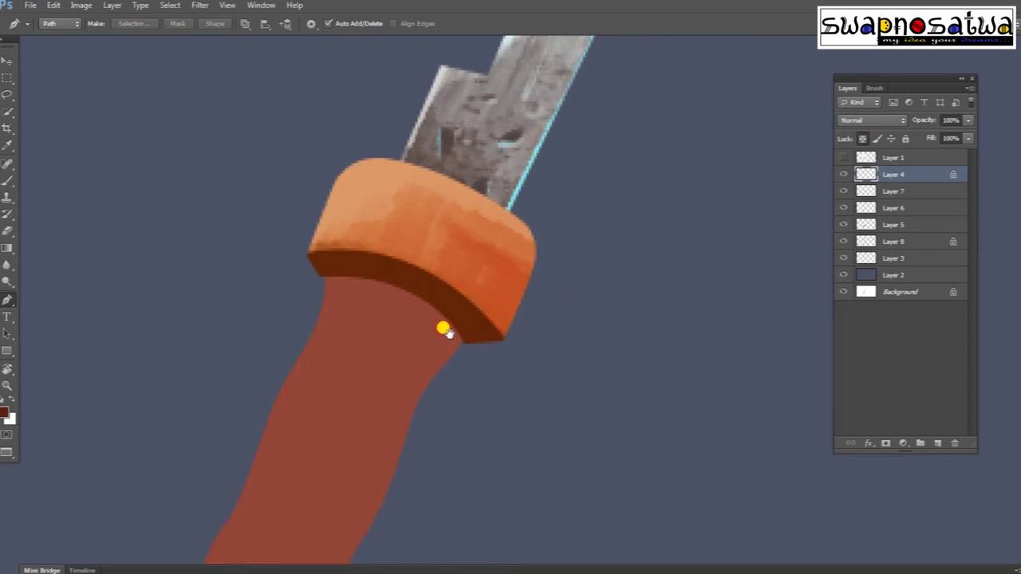
{"action": "key", "text": "ctrl+minus"}
{"action": "key", "text": "ctrl+minus"}
{"action": "key", "text": "ctrl+minus"}
{"action": "key", "text": "ctrl+plus"}
{"action": "key", "text": "ctrl+plus"}
{"action": "key", "text": "ctrl+plus"}
{"action": "left_click", "coordinate": [235, 308]}
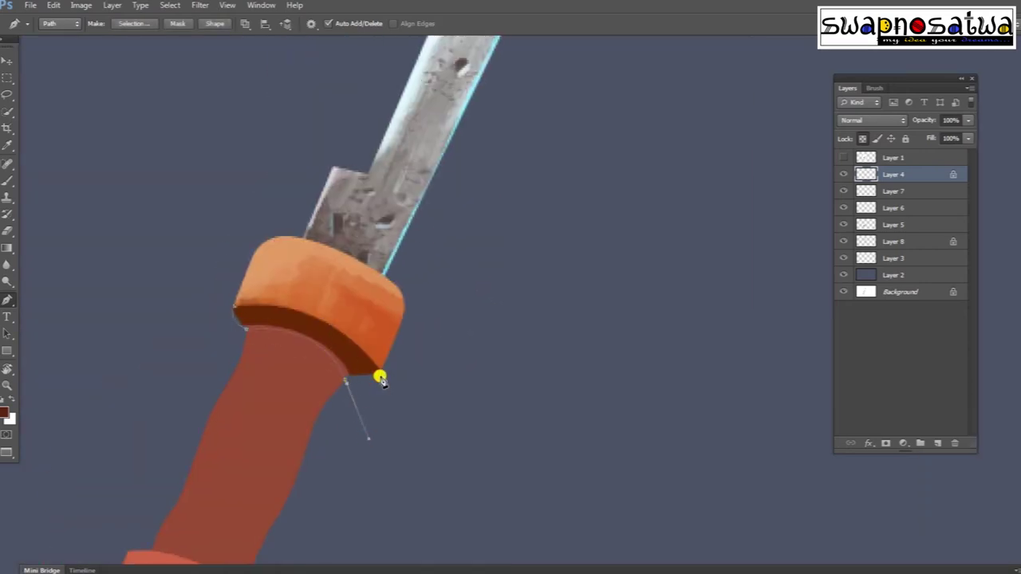
{"action": "left_click_drag", "start_coordinate": [381, 373], "coordinate": [322, 335]}
{"action": "key", "text": "i"}
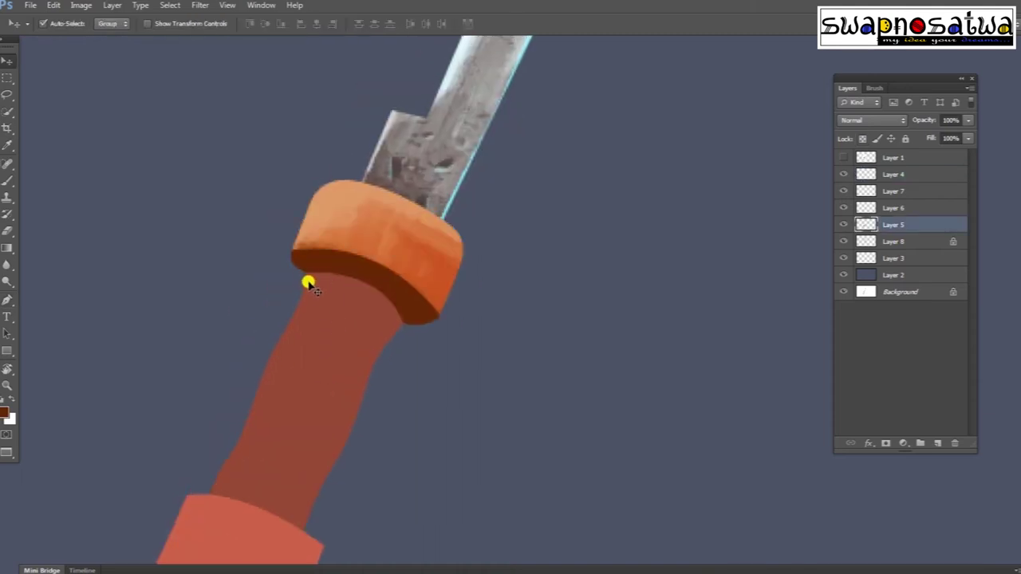
{"action": "key", "text": "p"}
{"action": "left_click", "coordinate": [309, 267]}
{"action": "left_click_drag", "start_coordinate": [399, 298], "coordinate": [436, 333]}
{"action": "key", "text": "ctrl+Return"}
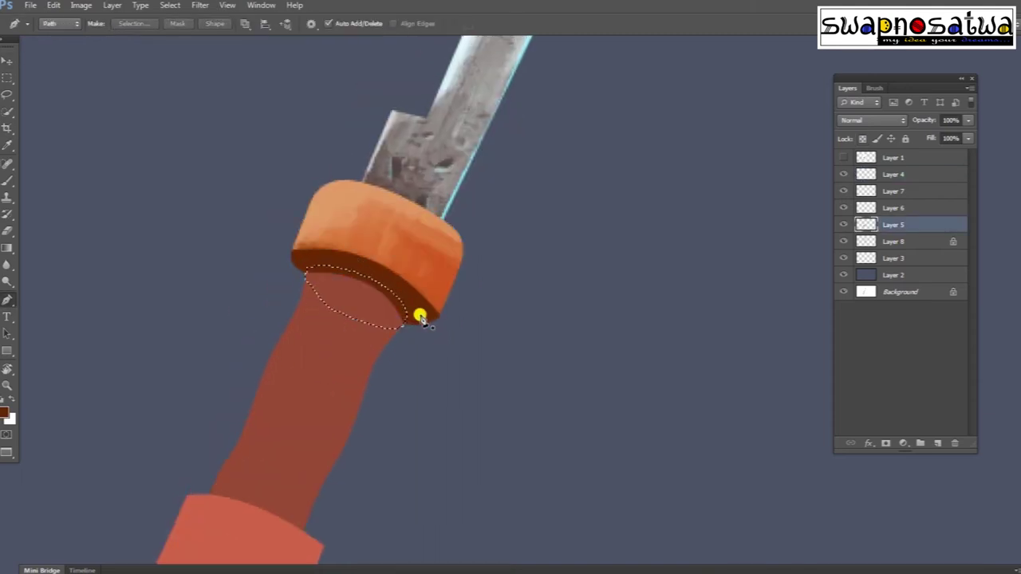
Return to Layer 4 and lock its transparent pixels for painting
{"action": "key", "text": "v"}
{"action": "left_click", "coordinate": [415, 315]}
{"action": "left_click", "coordinate": [308, 385]}
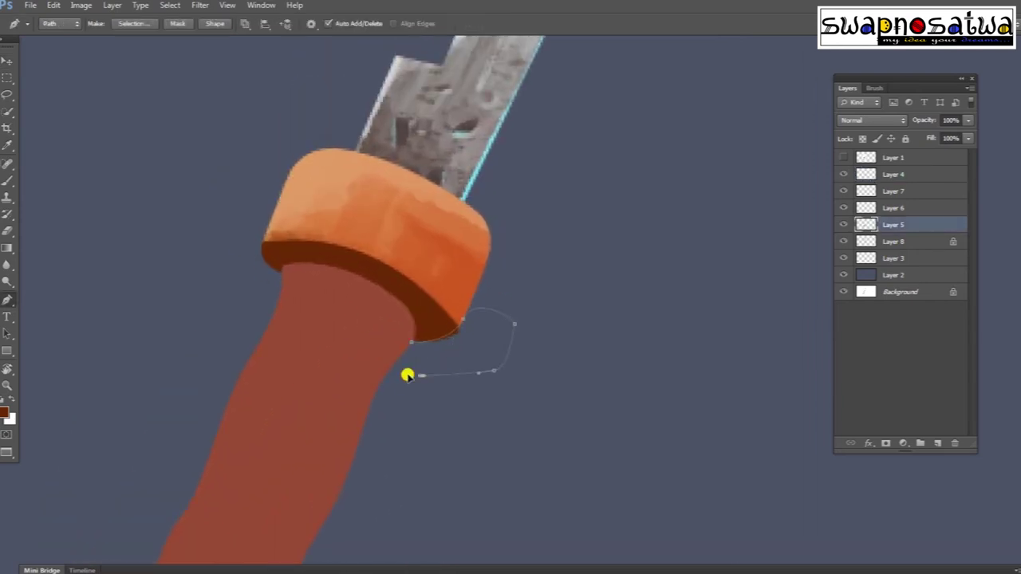
{"action": "left_click", "coordinate": [446, 256]}
{"action": "key", "text": "b"}
{"action": "key", "text": "slash"}
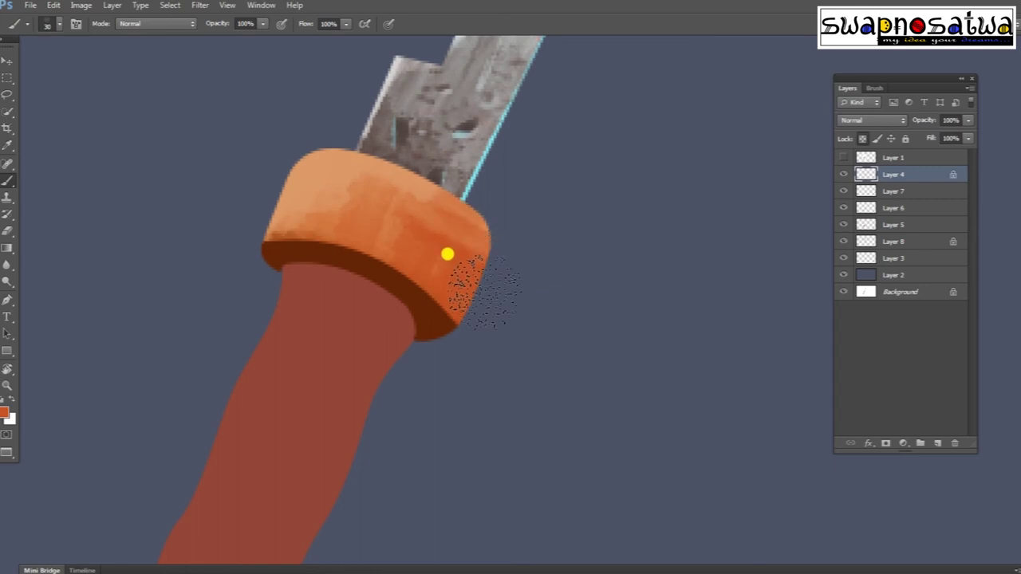
Paint a dark brown band along the collar's lower edge with a smaller brush
{"action": "left_click", "coordinate": [381, 164], "text": "alt"}
{"action": "left_click", "coordinate": [417, 287], "text": "alt"}
{"action": "key", "text": "bracketleft"}
{"action": "key", "text": "bracketleft"}
{"action": "key", "text": "bracketleft"}
{"action": "left_click_drag", "start_coordinate": [259, 234], "coordinate": [433, 302]}
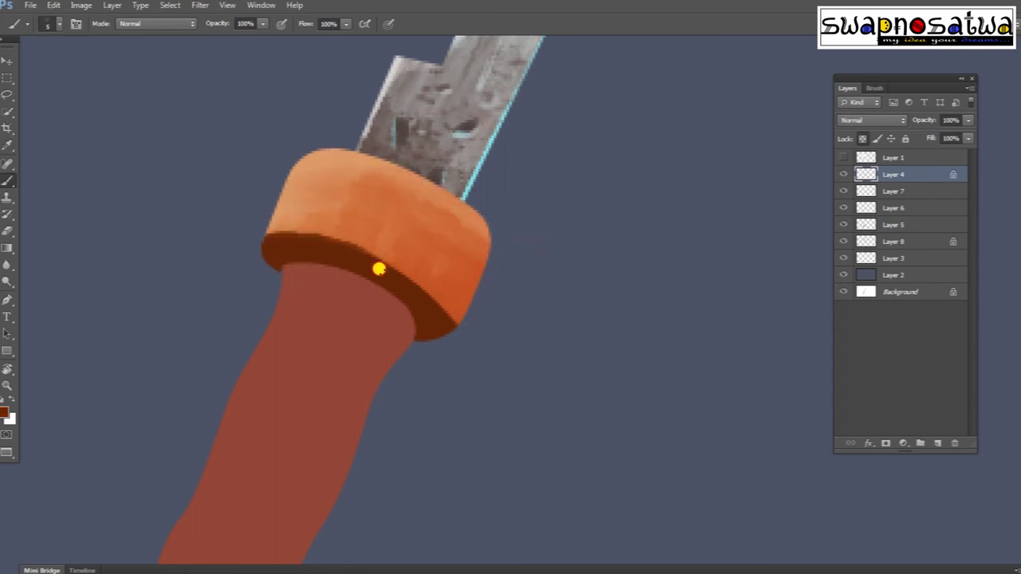
{"action": "left_click", "coordinate": [458, 276], "text": "alt"}
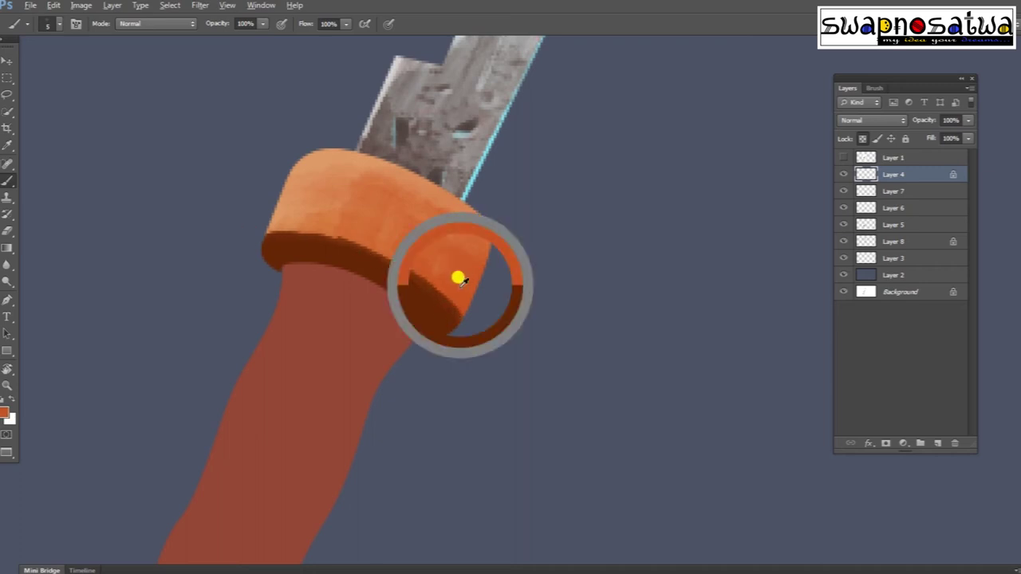
{"action": "left_click", "coordinate": [277, 225], "text": "alt"}
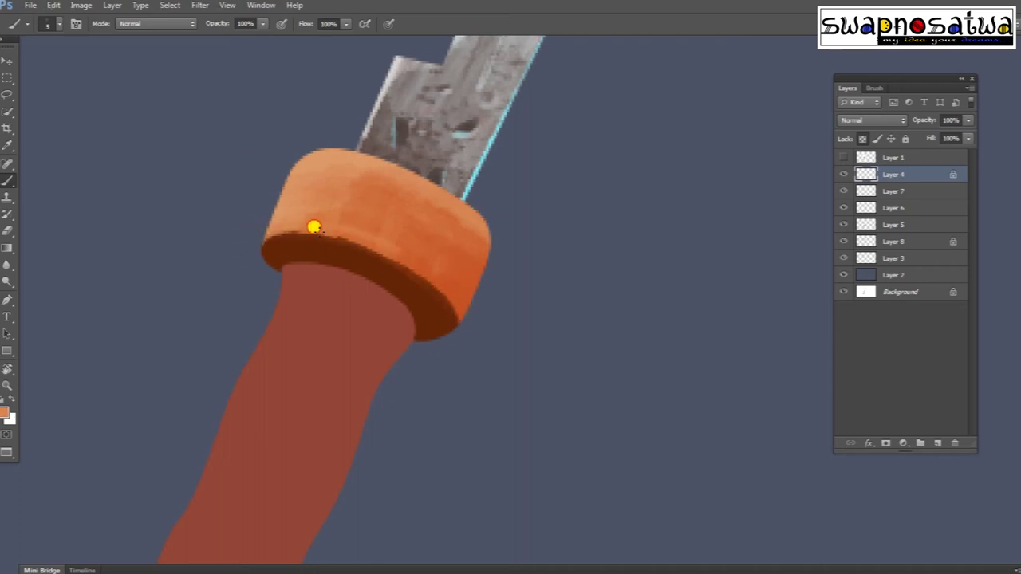
{"action": "scroll", "coordinate": [449, 258], "scroll_direction": "down", "scroll_amount": 2}
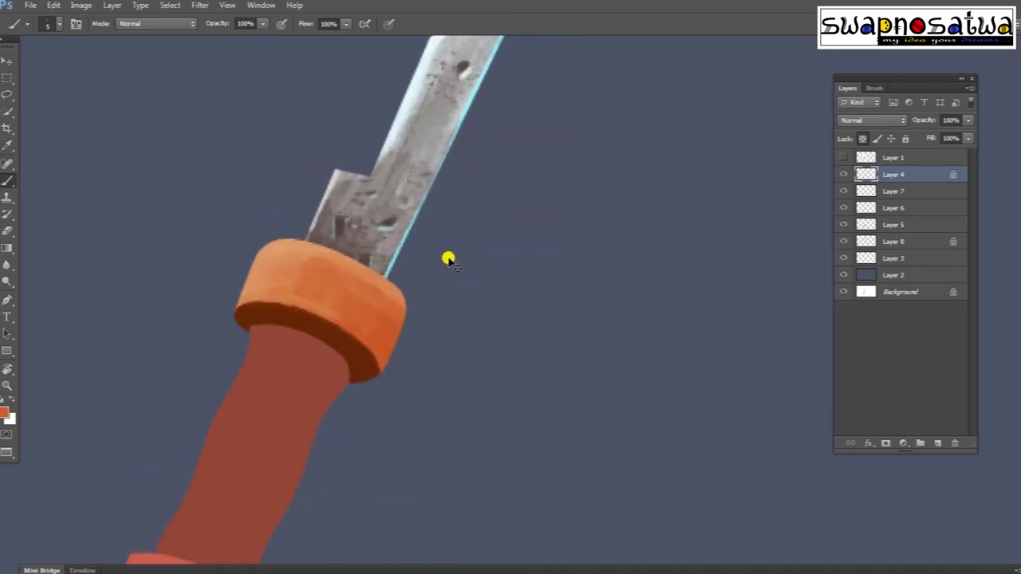
{"action": "scroll", "coordinate": [471, 266], "scroll_direction": "down", "scroll_amount": 2}
{"action": "scroll", "coordinate": [363, 279], "scroll_direction": "up", "scroll_amount": 3}
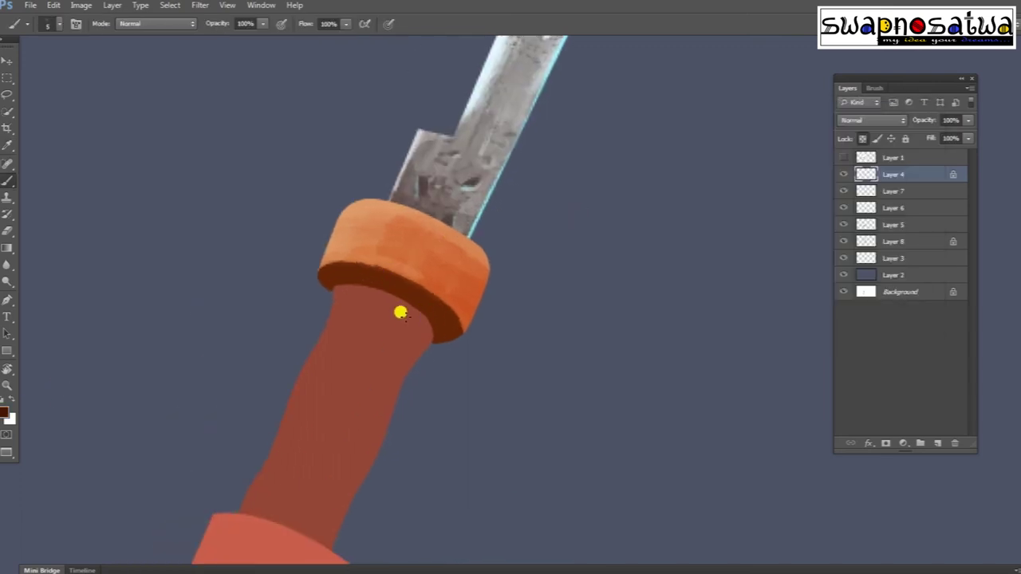
{"action": "left_click_drag", "start_coordinate": [331, 277], "coordinate": [421, 319]}
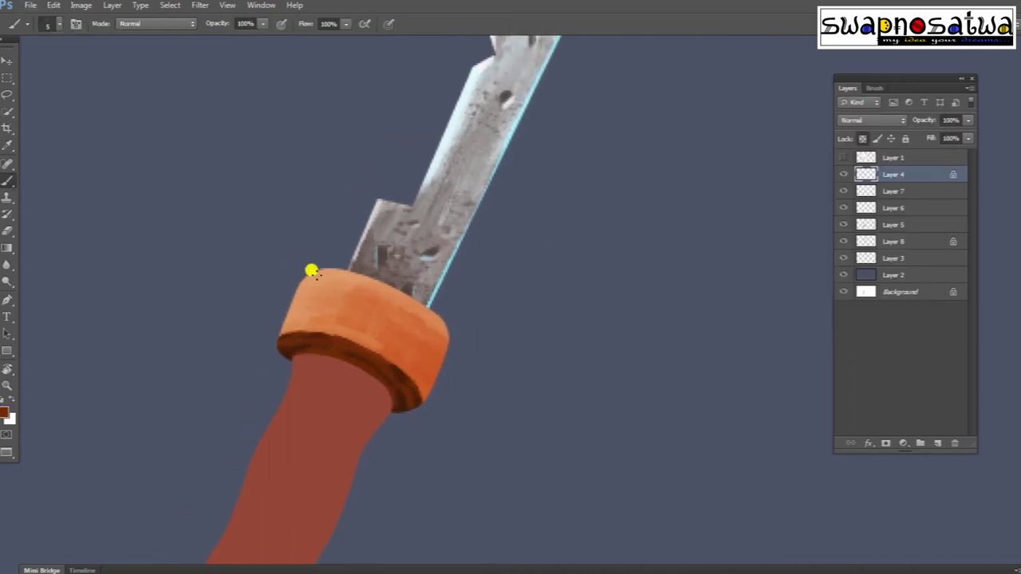
Add dark wood-grain strokes on the collar and soften them with lighter orange
{"action": "left_click_drag", "start_coordinate": [421, 273], "coordinate": [433, 233]}
{"action": "mouse_move", "coordinate": [377, 273]}
{"action": "left_mouse_down"}
{"action": "mouse_move", "coordinate": [438, 223]}
{"action": "mouse_move", "coordinate": [421, 244]}
{"action": "mouse_move", "coordinate": [285, 223]}
{"action": "mouse_move", "coordinate": [401, 231]}
{"action": "left_mouse_up"}
{"action": "mouse_move", "coordinate": [321, 186]}
{"action": "left_mouse_down"}
{"action": "mouse_move", "coordinate": [335, 228]}
{"action": "mouse_move", "coordinate": [328, 237]}
{"action": "mouse_move", "coordinate": [385, 210]}
{"action": "mouse_move", "coordinate": [420, 231]}
{"action": "left_mouse_up"}
{"action": "scroll", "coordinate": [420, 231], "scroll_direction": "down", "scroll_amount": 2}
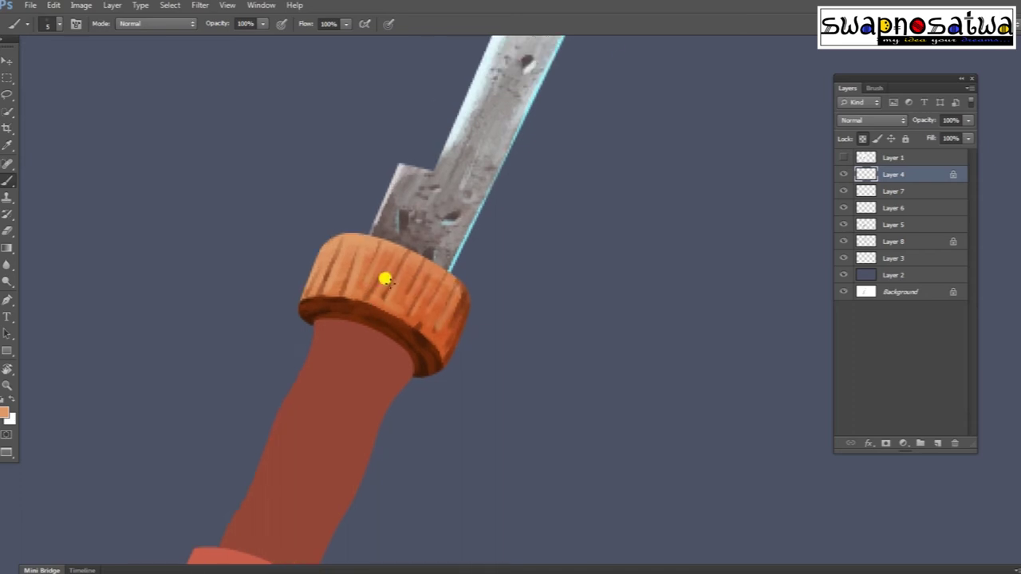
Paint a dark rim along the collar's top edge, sampling its orange and rim colours
{"action": "scroll", "coordinate": [391, 273], "scroll_direction": "down", "scroll_amount": 2}
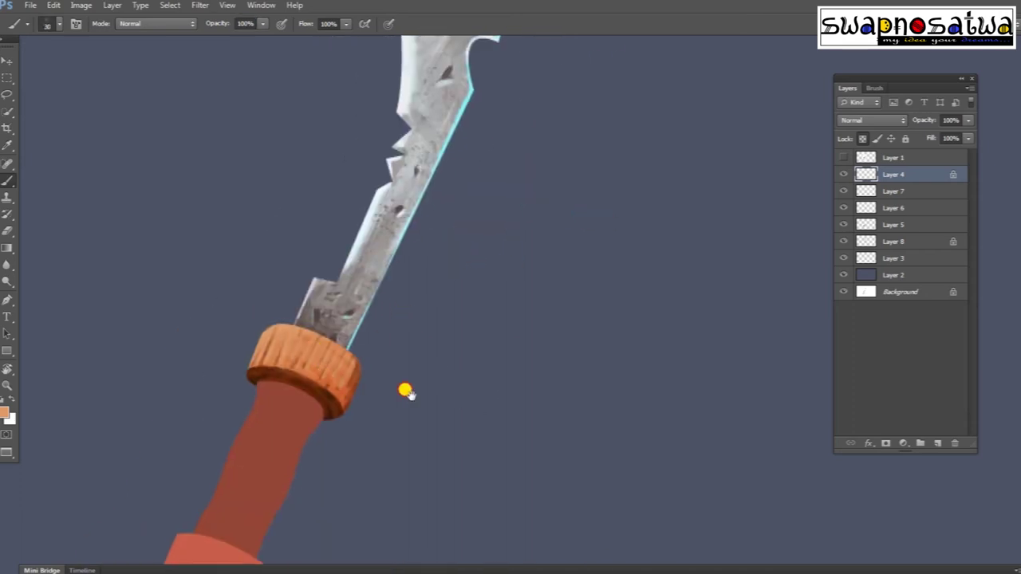
{"action": "left_click_drag", "start_coordinate": [266, 313], "coordinate": [315, 221]}
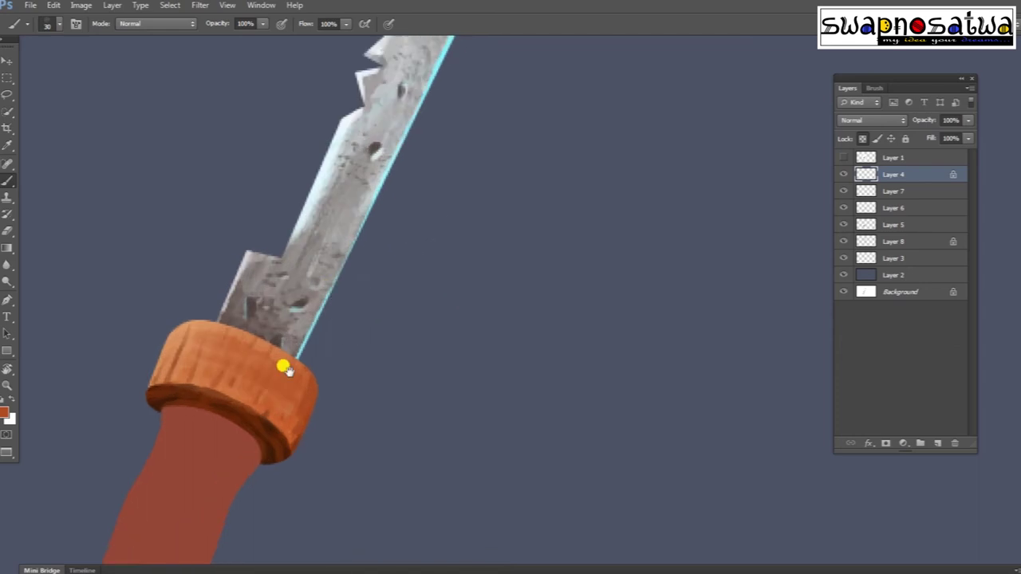
{"action": "scroll", "coordinate": [471, 260], "scroll_direction": "up", "scroll_amount": 2}
{"action": "mouse_move", "coordinate": [208, 275]}
{"action": "left_mouse_down"}
{"action": "mouse_move", "coordinate": [250, 262]}
{"action": "mouse_move", "coordinate": [313, 293]}
{"action": "left_mouse_up"}
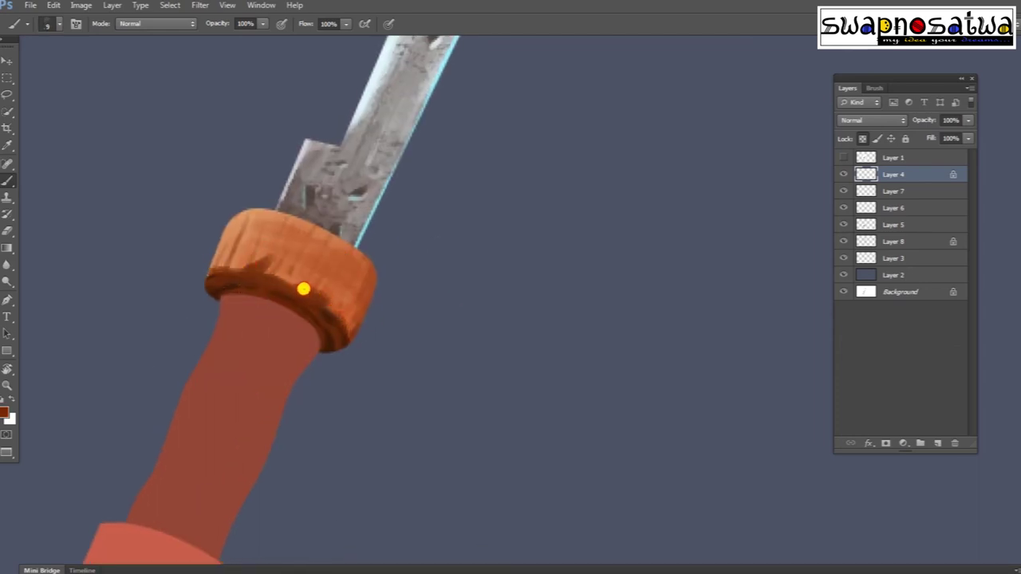
{"action": "left_click", "coordinate": [273, 242], "text": "alt"}
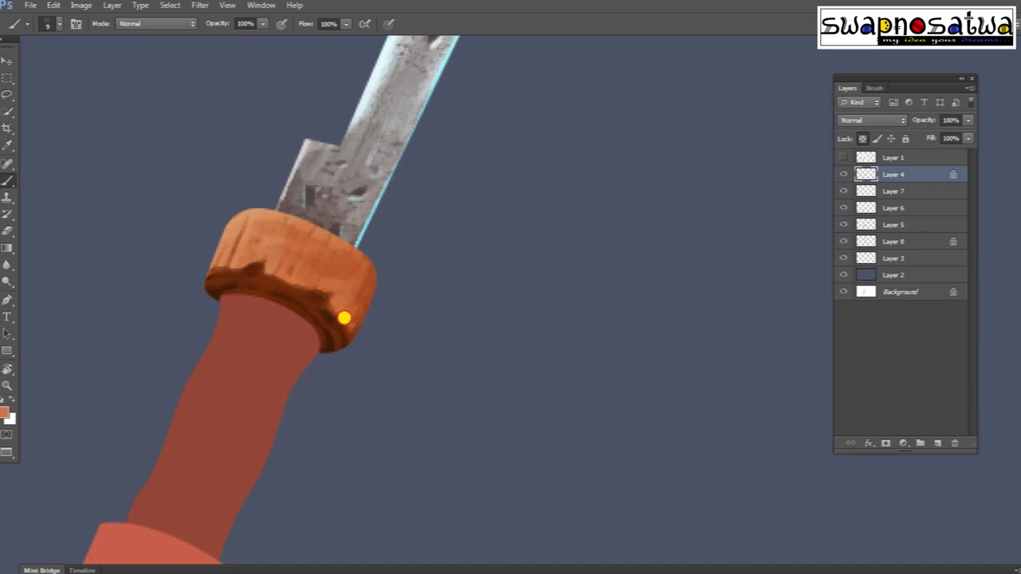
{"action": "left_click", "coordinate": [341, 334], "text": "alt"}
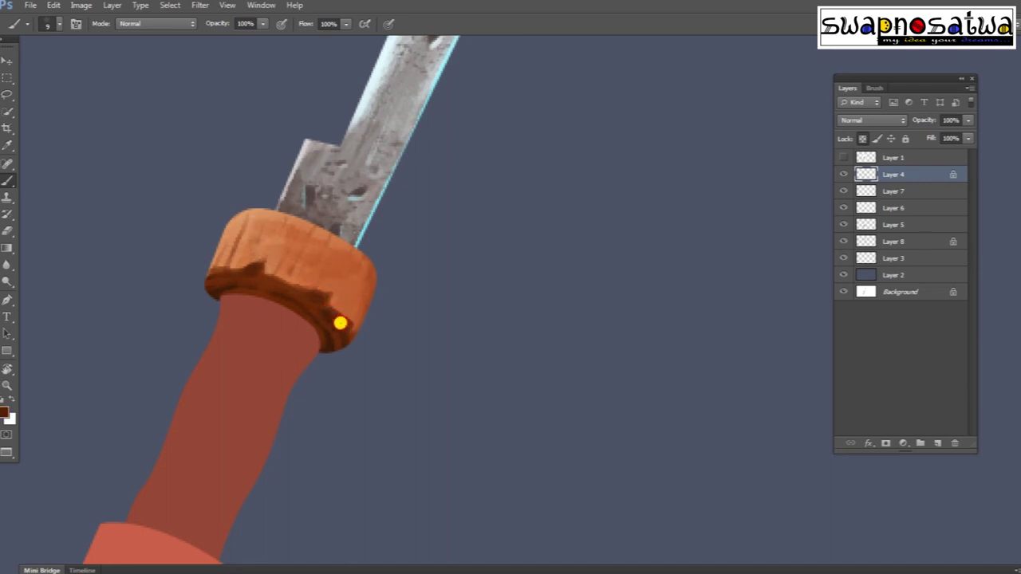
{"action": "left_click", "coordinate": [240, 255], "text": "alt"}
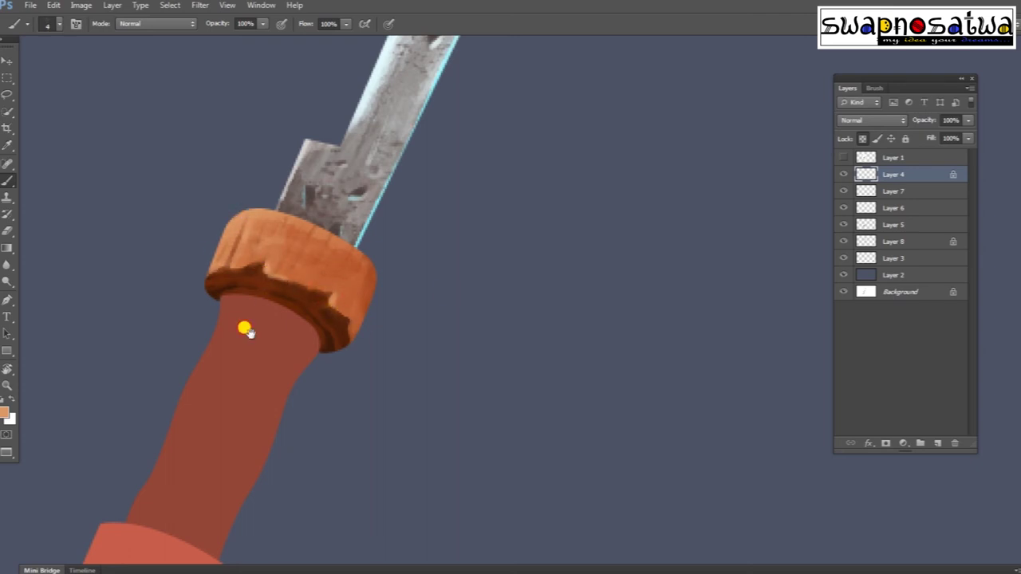
Carve dark grooves into the collar's sides and blend orange over them
{"action": "left_click_drag", "start_coordinate": [245, 330], "coordinate": [356, 337]}
{"action": "left_click", "coordinate": [337, 282], "text": "alt"}
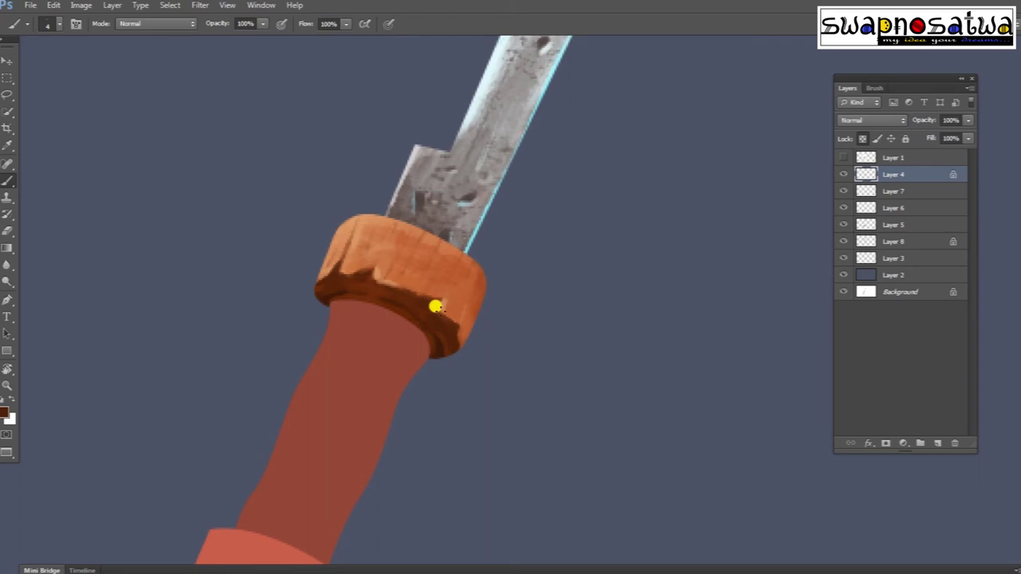
{"action": "left_click_drag", "start_coordinate": [453, 253], "coordinate": [438, 285]}
{"action": "left_click_drag", "start_coordinate": [388, 226], "coordinate": [371, 263]}
{"action": "left_click", "coordinate": [452, 245], "text": "alt"}
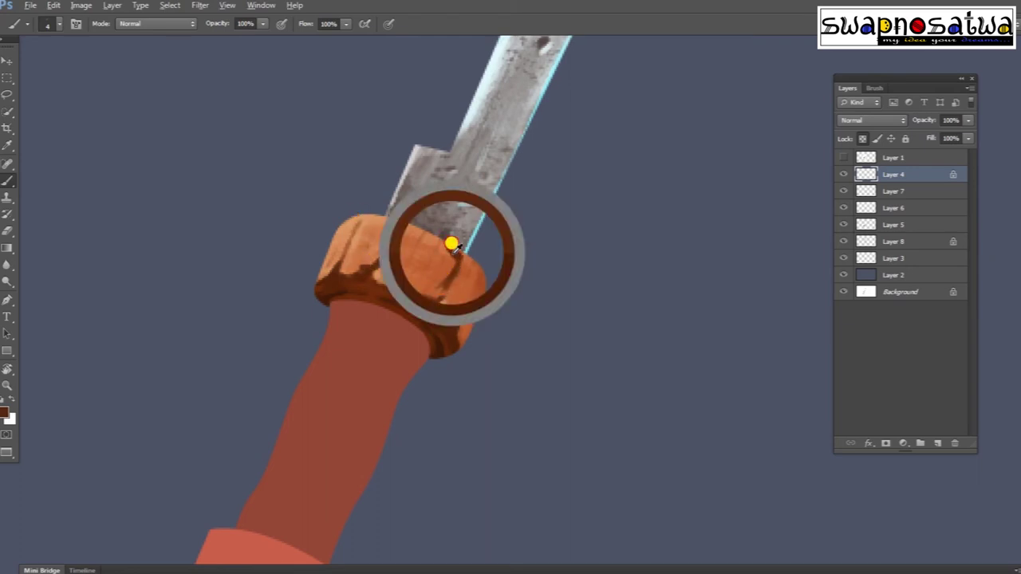
{"action": "left_click", "coordinate": [478, 279], "text": "alt"}
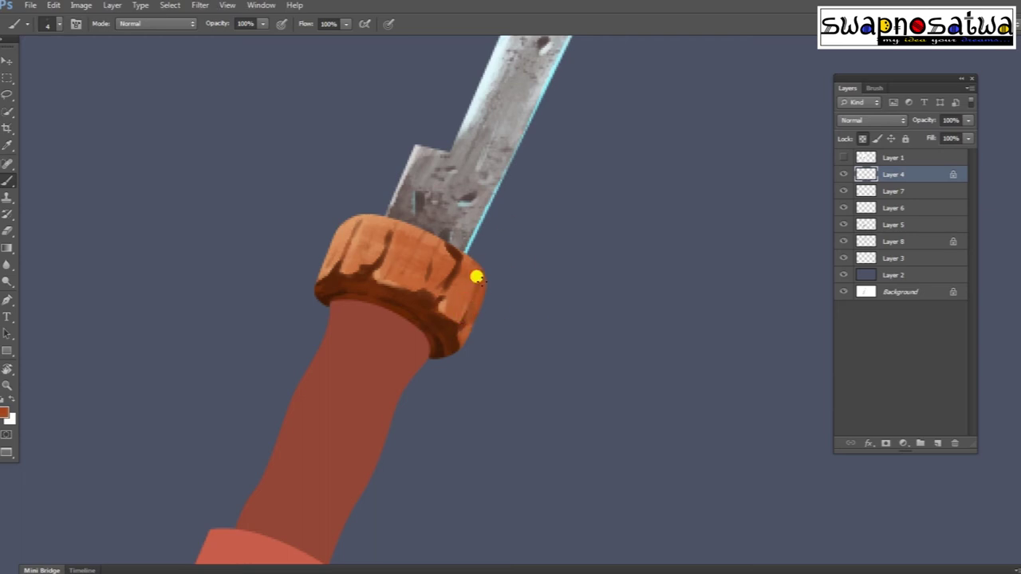
{"action": "left_click_drag", "start_coordinate": [394, 253], "coordinate": [372, 267]}
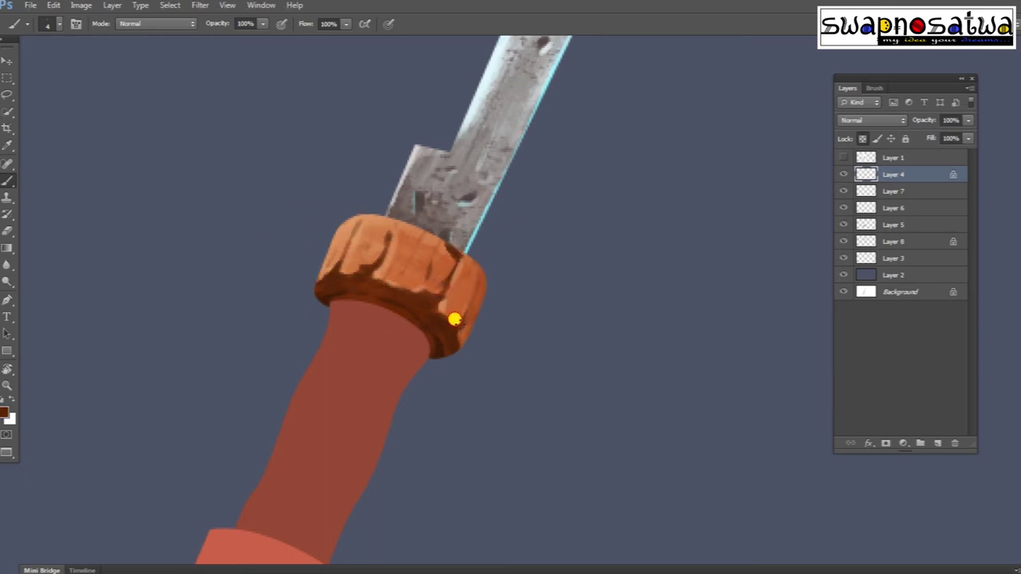
Paint a light peach highlight on the collar's top-left
{"action": "left_click_drag", "start_coordinate": [453, 330], "coordinate": [491, 303]}
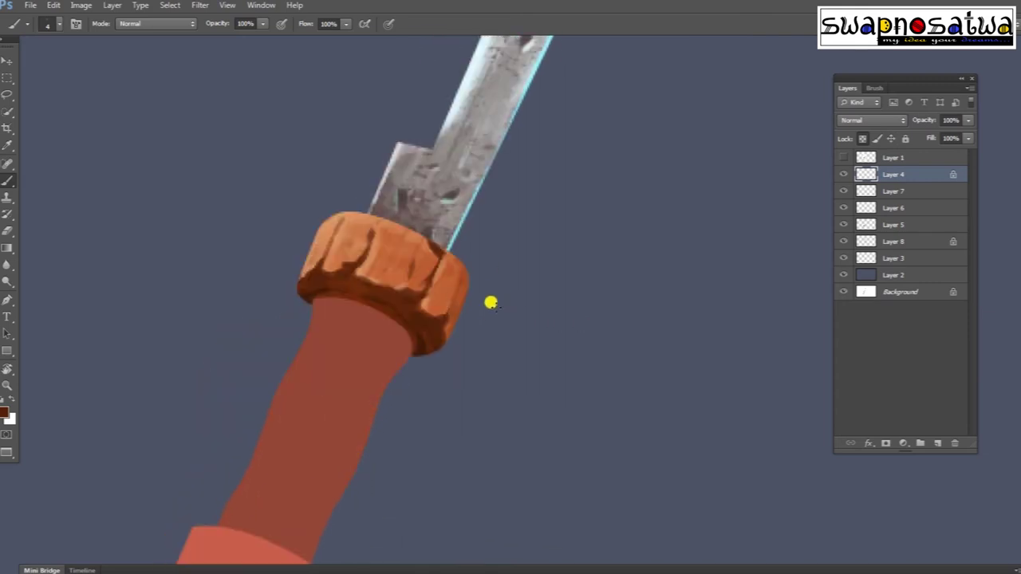
{"action": "left_click", "coordinate": [303, 257]}
{"action": "key", "text": "Return"}
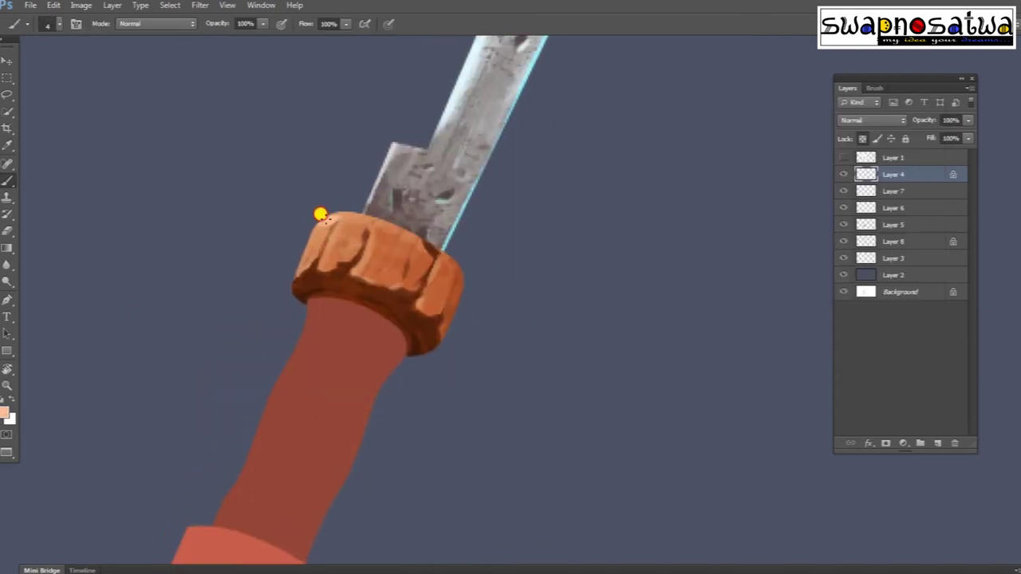
{"action": "left_click_drag", "start_coordinate": [315, 230], "coordinate": [420, 230]}
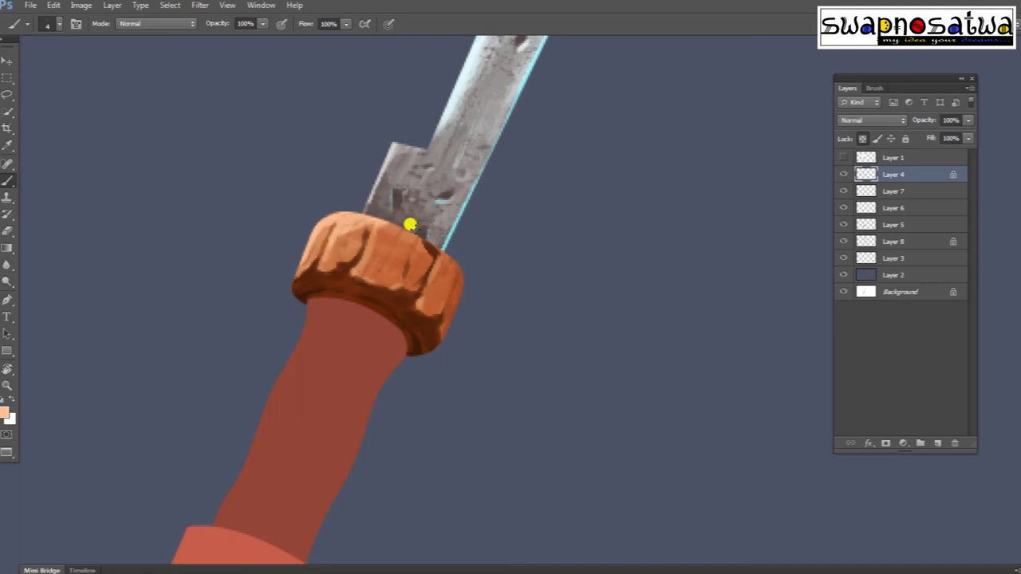
Paint a cyan rim light down the collar's right side
{"action": "left_click", "coordinate": [448, 251], "text": "alt"}
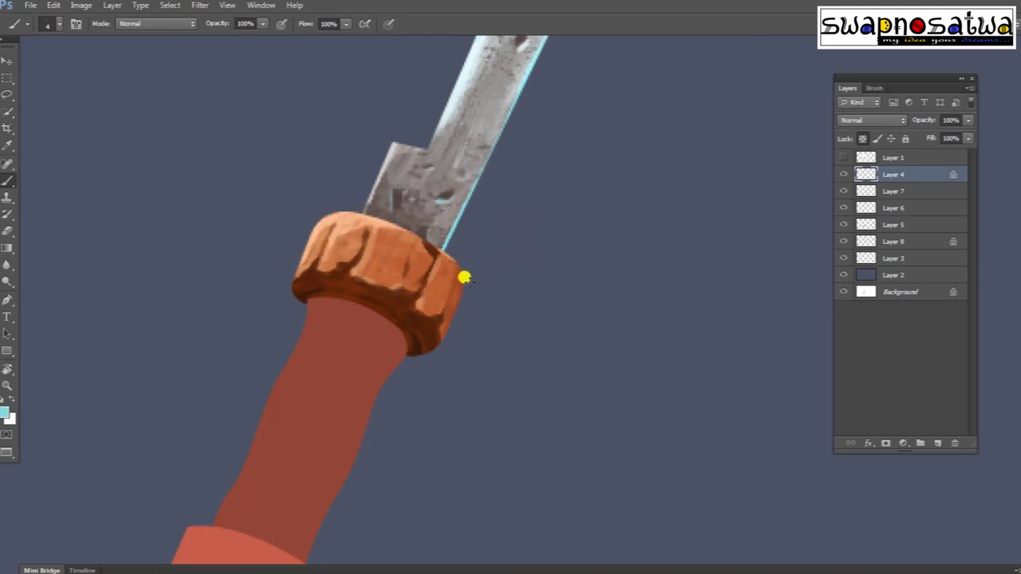
{"action": "left_click_drag", "start_coordinate": [461, 259], "coordinate": [450, 335]}
{"action": "right_click", "coordinate": [485, 216]}
{"action": "key", "text": "Escape"}
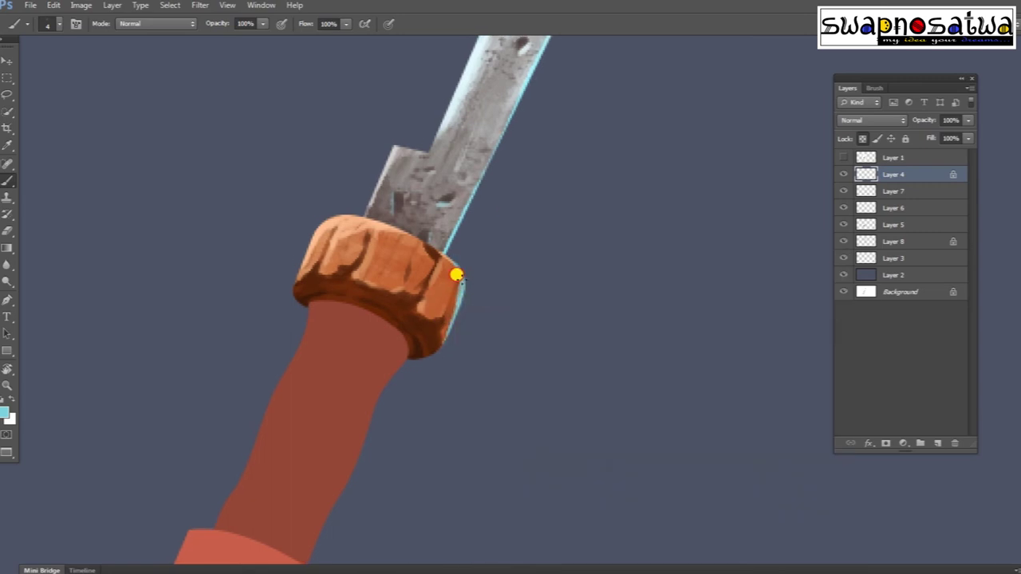
Sample dark brown and light peach from the collar and confirm a new brown colour
{"action": "scroll", "coordinate": [578, 276], "scroll_direction": "down", "scroll_amount": 2}
{"action": "scroll", "coordinate": [547, 266], "scroll_direction": "down", "scroll_amount": 2}
{"action": "scroll", "coordinate": [531, 303], "scroll_direction": "up", "scroll_amount": 3}
{"action": "scroll", "coordinate": [544, 309], "scroll_direction": "down", "scroll_amount": 2}
{"action": "scroll", "coordinate": [399, 319], "scroll_direction": "up", "scroll_amount": 3}
{"action": "left_click", "coordinate": [388, 281], "text": "alt"}
{"action": "scroll", "coordinate": [411, 287], "scroll_direction": "up", "scroll_amount": 2}
{"action": "left_click", "coordinate": [323, 337], "text": "alt"}
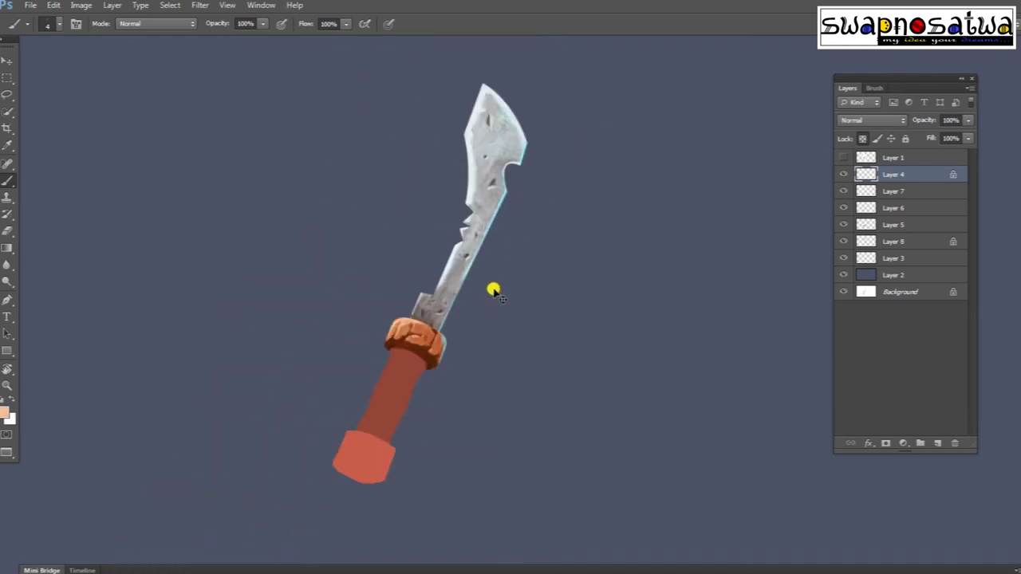
{"action": "left_click", "coordinate": [856, 133]}
Paint soft light and dark shading down the handle
{"action": "left_click_drag", "start_coordinate": [308, 296], "coordinate": [272, 371]}
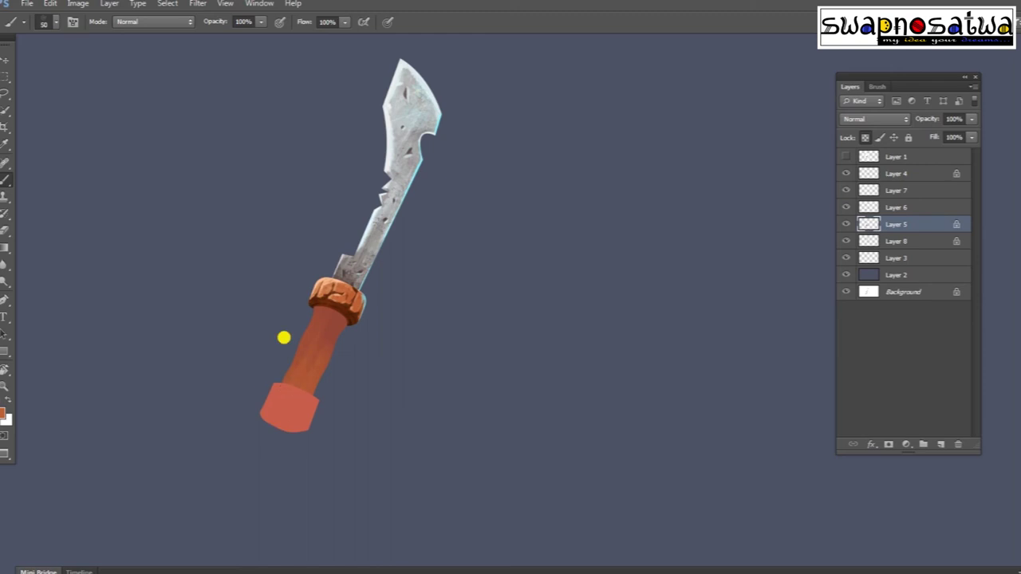
{"action": "mouse_move", "coordinate": [339, 311]}
{"action": "left_mouse_down"}
{"action": "mouse_move", "coordinate": [296, 365]}
{"action": "mouse_move", "coordinate": [294, 314]}
{"action": "left_mouse_up"}
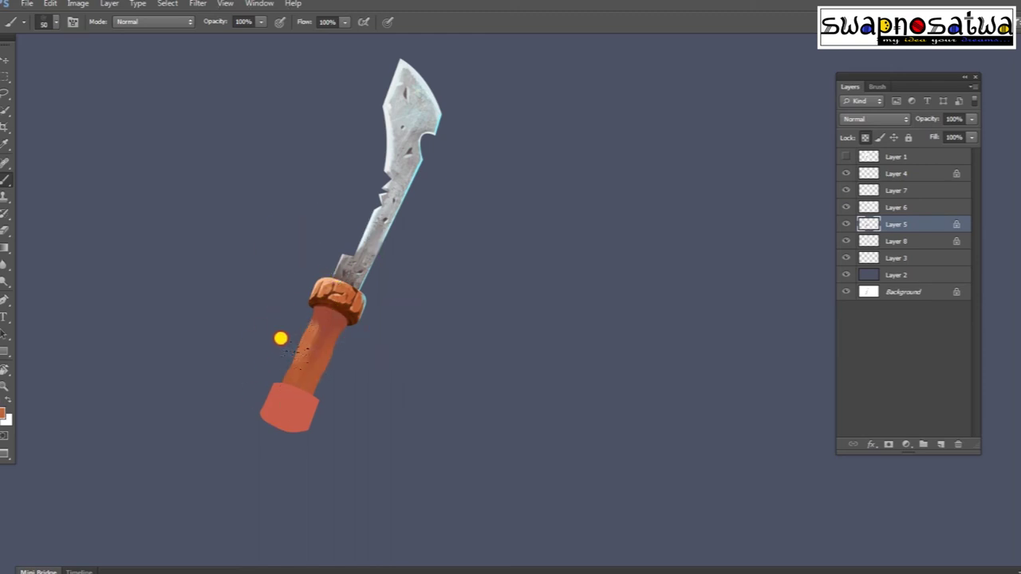
{"action": "left_click_drag", "start_coordinate": [359, 285], "coordinate": [290, 392]}
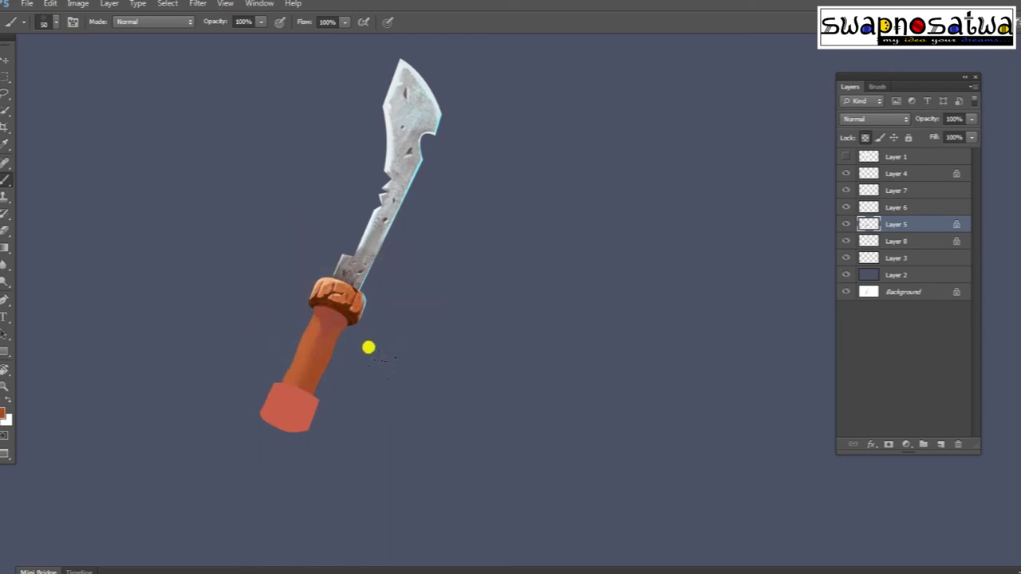
{"action": "left_click_drag", "start_coordinate": [331, 344], "coordinate": [353, 292]}
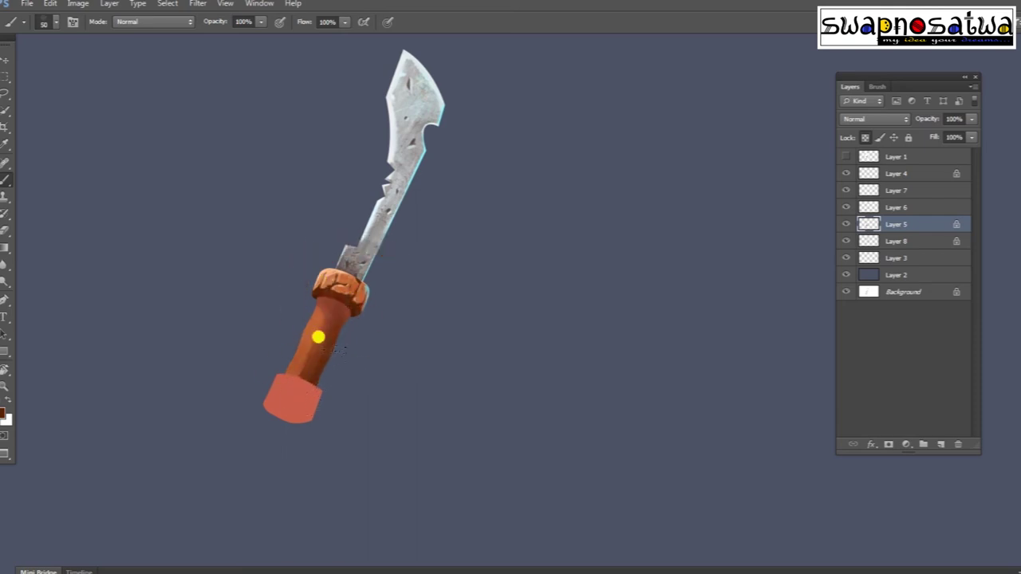
{"action": "left_click_drag", "start_coordinate": [317, 338], "coordinate": [292, 310]}
With lighter orange and a fine brush, add speckles, thin dark edge lines and grain streaks
{"action": "scroll", "coordinate": [293, 310], "scroll_direction": "up", "scroll_amount": 3}
{"action": "left_click", "coordinate": [391, 256], "text": "alt"}
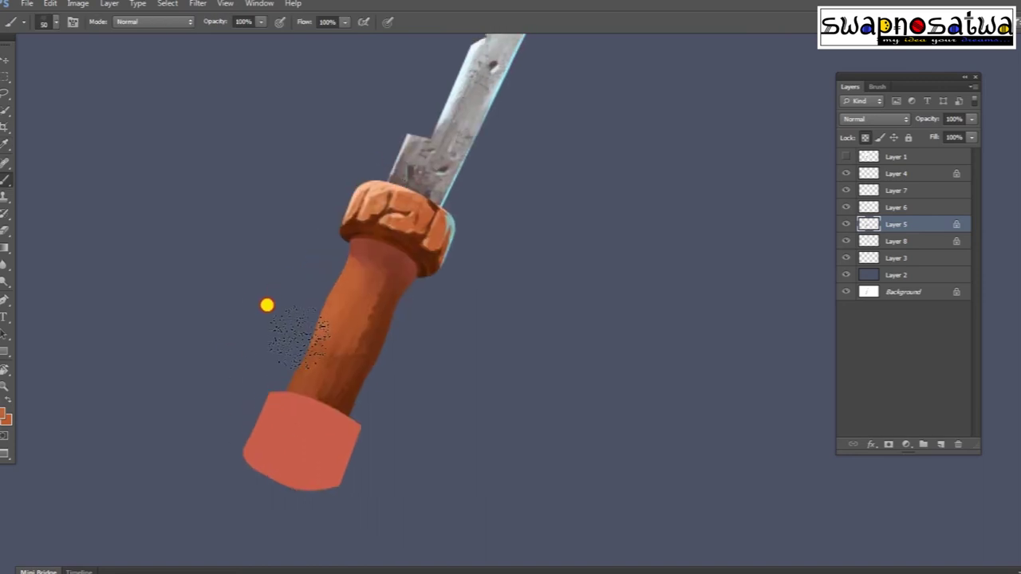
{"action": "left_click_drag", "start_coordinate": [434, 271], "coordinate": [393, 233]}
{"action": "key", "text": "bracketleft"}
{"action": "key", "text": "bracketleft"}
{"action": "key", "text": "bracketleft"}
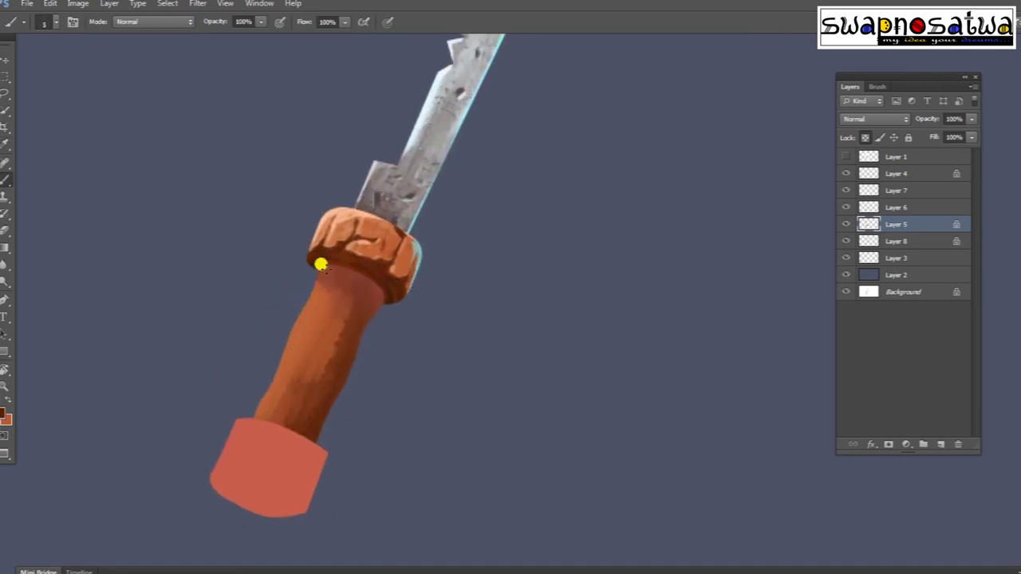
{"action": "left_click_drag", "start_coordinate": [312, 297], "coordinate": [287, 348]}
{"action": "left_click_drag", "start_coordinate": [269, 406], "coordinate": [284, 368]}
{"action": "left_click_drag", "start_coordinate": [337, 275], "coordinate": [287, 394]}
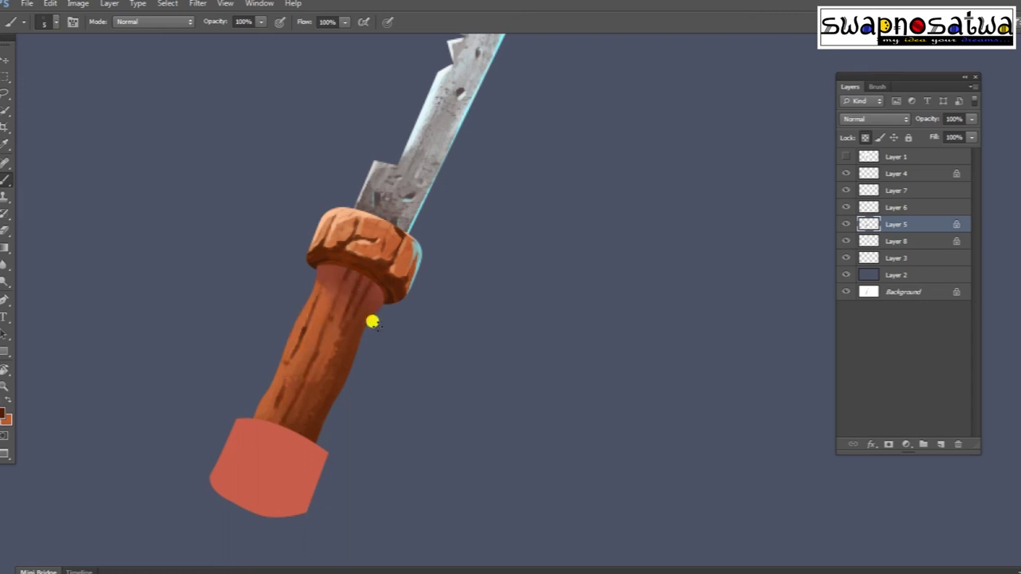
{"action": "left_click_drag", "start_coordinate": [354, 273], "coordinate": [314, 365]}
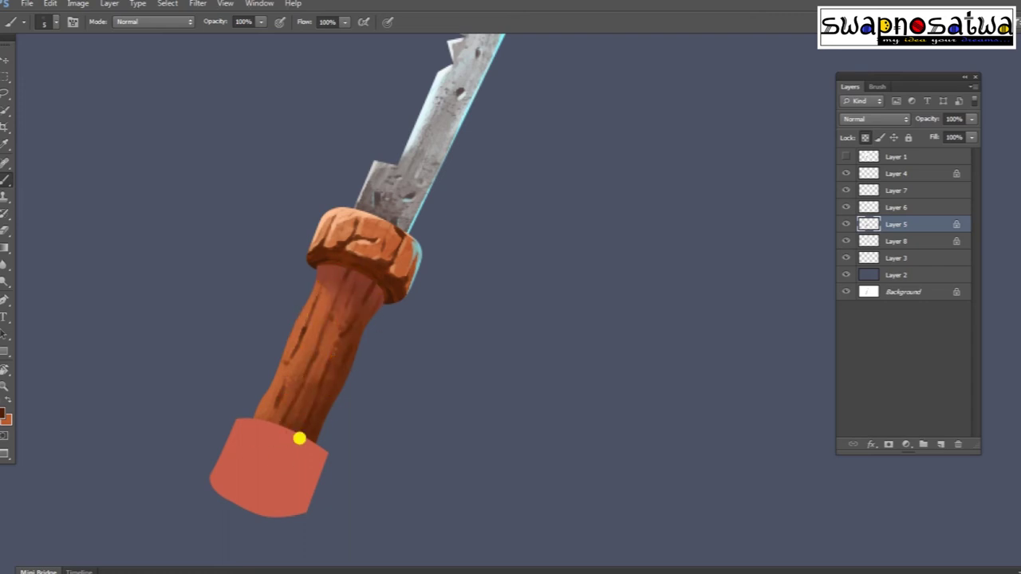
{"action": "left_click_drag", "start_coordinate": [322, 370], "coordinate": [307, 358]}
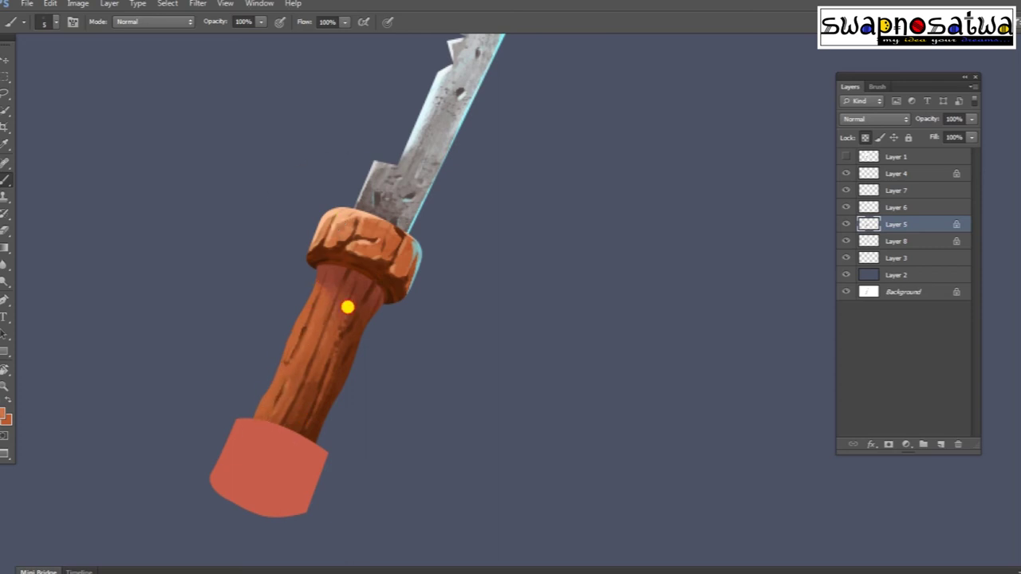
Shift the view to recentre it on the handle
{"action": "left_click_drag", "start_coordinate": [354, 311], "coordinate": [335, 313]}
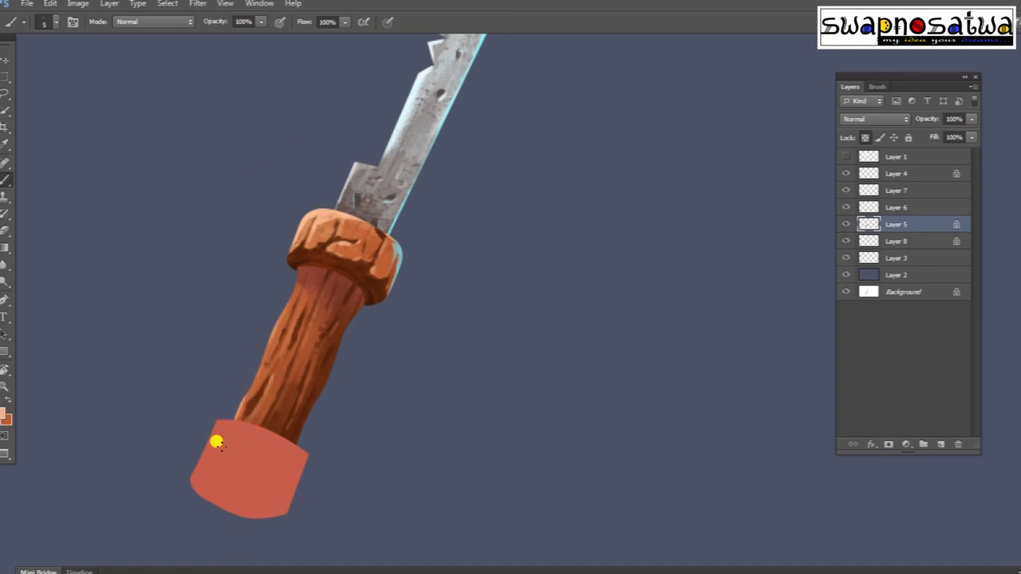
{"action": "left_click_drag", "start_coordinate": [227, 418], "coordinate": [313, 341]}
{"action": "left_click", "coordinate": [312, 295]}
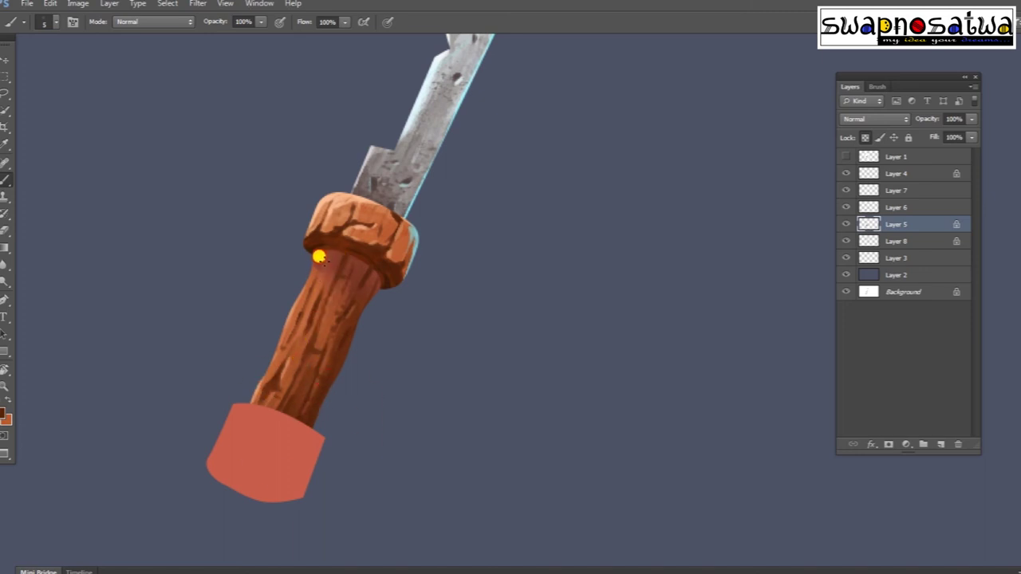
{"action": "mouse_move", "coordinate": [316, 250]}
{"action": "left_mouse_down"}
{"action": "mouse_move", "coordinate": [272, 267]}
{"action": "mouse_move", "coordinate": [273, 280]}
{"action": "left_mouse_up"}
Brighten the handle's lassoed left edge with Levels and deselect
{"action": "key", "text": "l"}
{"action": "key", "text": "ctrl+l"}
{"action": "left_click_drag", "start_coordinate": [855, 238], "coordinate": [785, 251]}
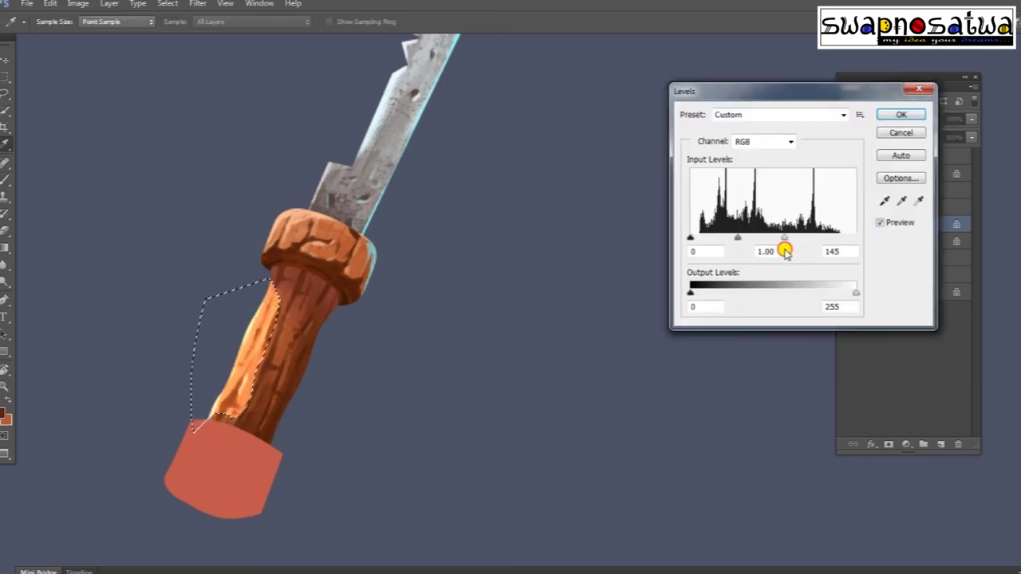
{"action": "key", "text": "Return"}
{"action": "key", "text": "ctrl+d"}
Set a 20 px feather and brighten a soft lasso selection around the handle with Levels
{"action": "key", "text": "ctrl+0"}
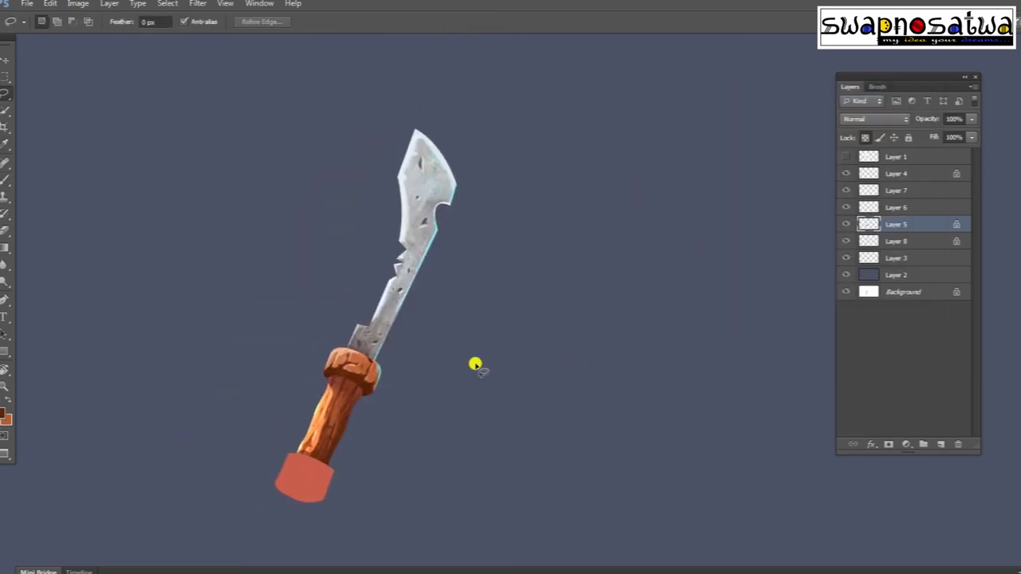
{"action": "scroll", "coordinate": [475, 364], "scroll_direction": "down", "scroll_amount": 3}
{"action": "left_click", "coordinate": [152, 19]}
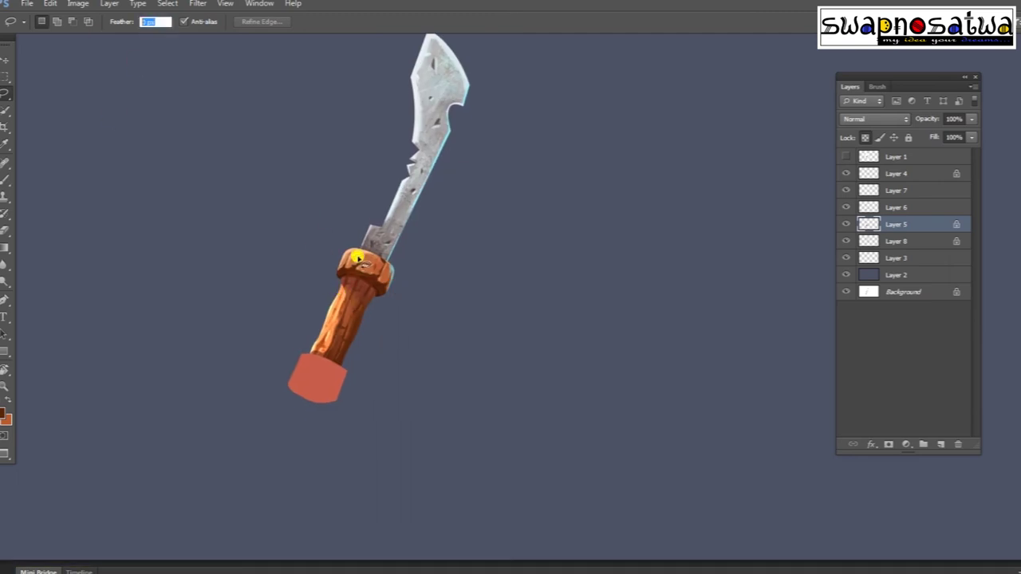
{"action": "type", "text": "20"}
{"action": "left_click_drag", "start_coordinate": [337, 282], "coordinate": [474, 242]}
{"action": "left_click", "coordinate": [515, 223]}
{"action": "left_click_drag", "start_coordinate": [350, 300], "coordinate": [315, 359]}
{"action": "key", "text": "ctrl+l"}
{"action": "left_click_drag", "start_coordinate": [855, 238], "coordinate": [815, 239]}
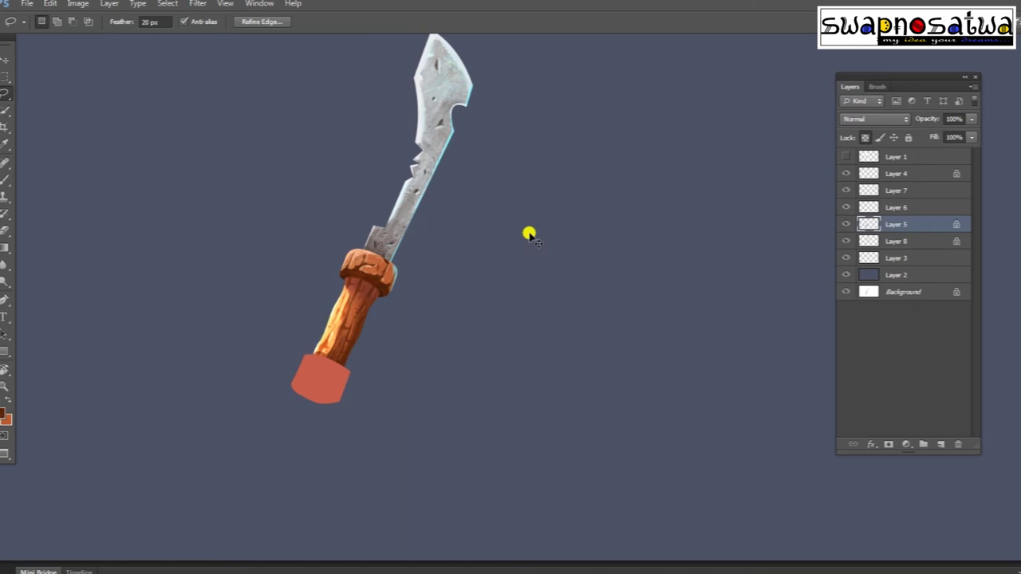
{"action": "left_click", "coordinate": [333, 187]}
Brighten the top of the handle with Levels on a lasso selection
{"action": "key", "text": "l"}
{"action": "left_click_drag", "start_coordinate": [334, 188], "coordinate": [319, 170]}
{"action": "key", "text": "ctrl+l"}
{"action": "left_click_drag", "start_coordinate": [797, 239], "coordinate": [761, 254]}
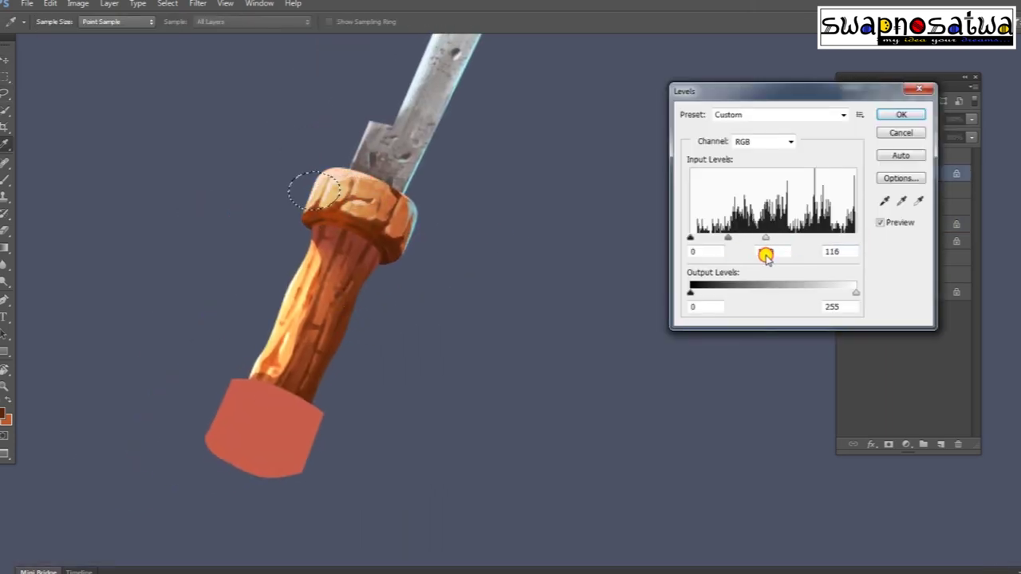
{"action": "left_click", "coordinate": [901, 114]}
{"action": "key", "text": "ctrl+d"}
Change the lasso feather to 5 px
{"action": "scroll", "coordinate": [378, 319], "scroll_direction": "down", "scroll_amount": 3}
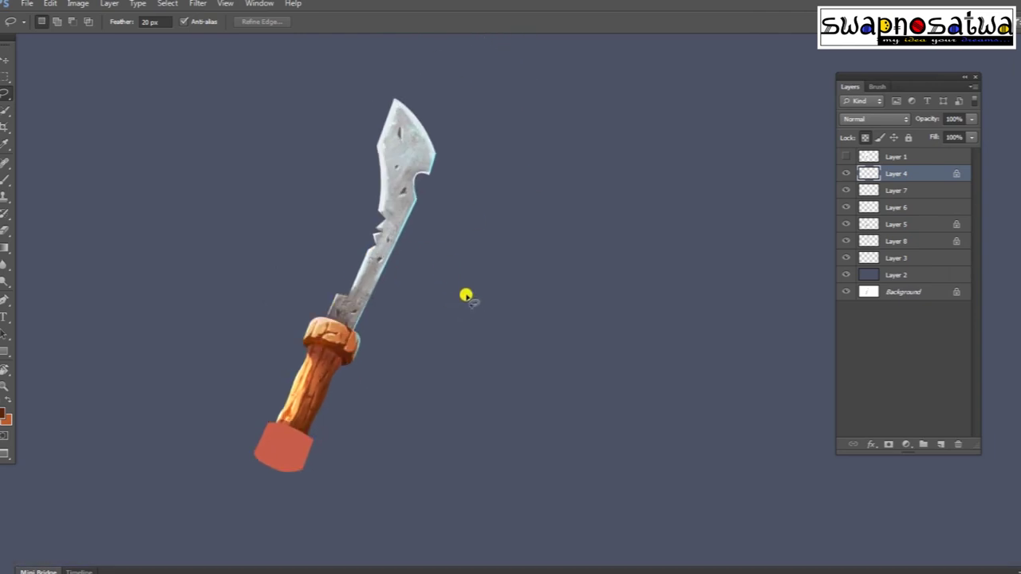
{"action": "scroll", "coordinate": [427, 329], "scroll_direction": "up", "scroll_amount": 3}
{"action": "key", "text": "Return"}
{"action": "type", "text": "5"}
{"action": "key", "text": "Return"}
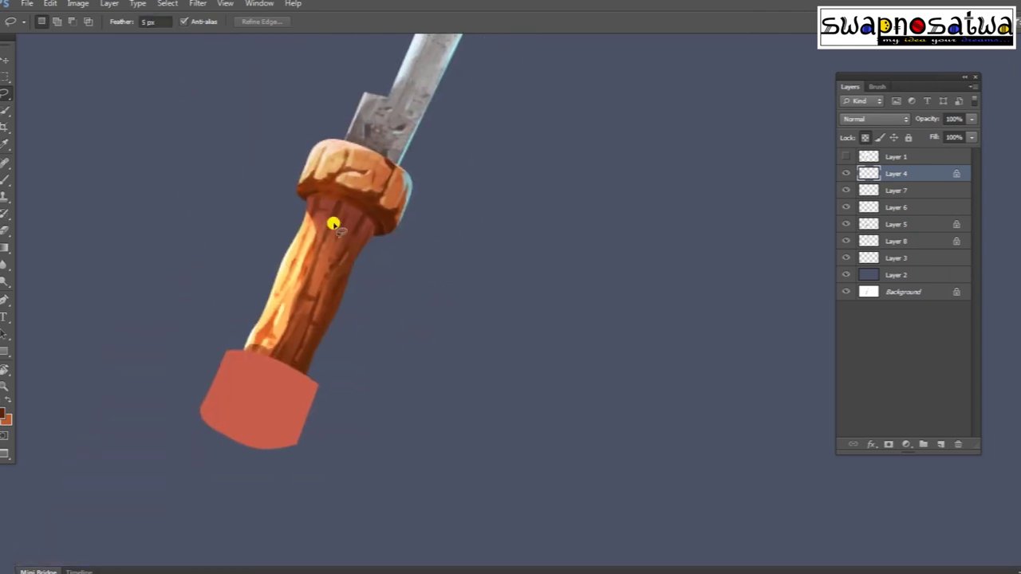
Darken the handle's right side with Levels, lowering midtones and output whites
{"action": "left_click_drag", "start_coordinate": [347, 253], "coordinate": [335, 171]}
{"action": "key", "text": "ctrl+l"}
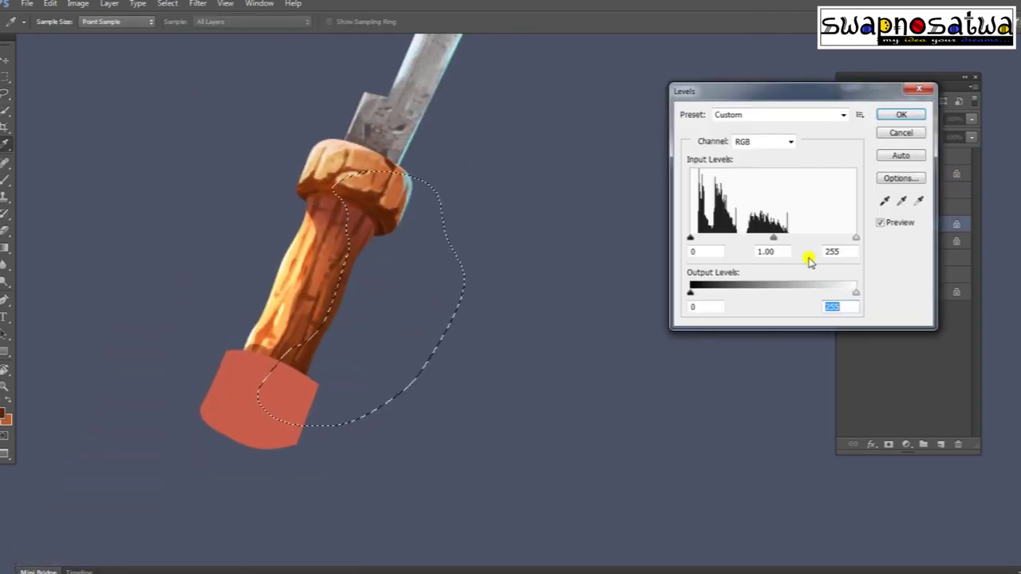
{"action": "left_click_drag", "start_coordinate": [772, 238], "coordinate": [811, 239]}
{"action": "left_click_drag", "start_coordinate": [855, 292], "coordinate": [820, 292]}
{"action": "key", "text": "Return"}
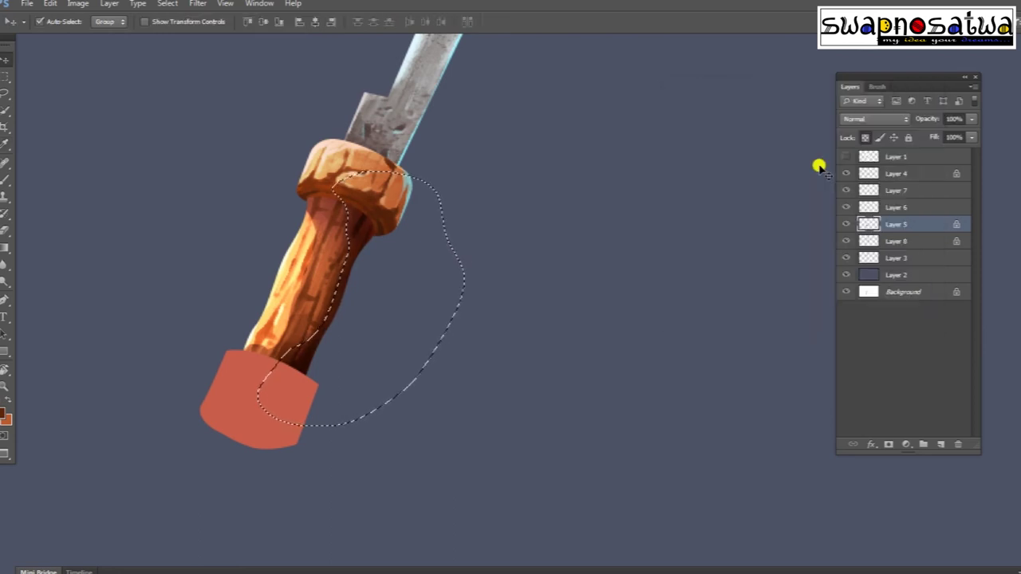
{"action": "key", "text": "ctrl+d"}
{"action": "scroll", "coordinate": [469, 303], "scroll_direction": "down", "scroll_amount": 3}
{"action": "scroll", "coordinate": [479, 301], "scroll_direction": "up", "scroll_amount": 3}
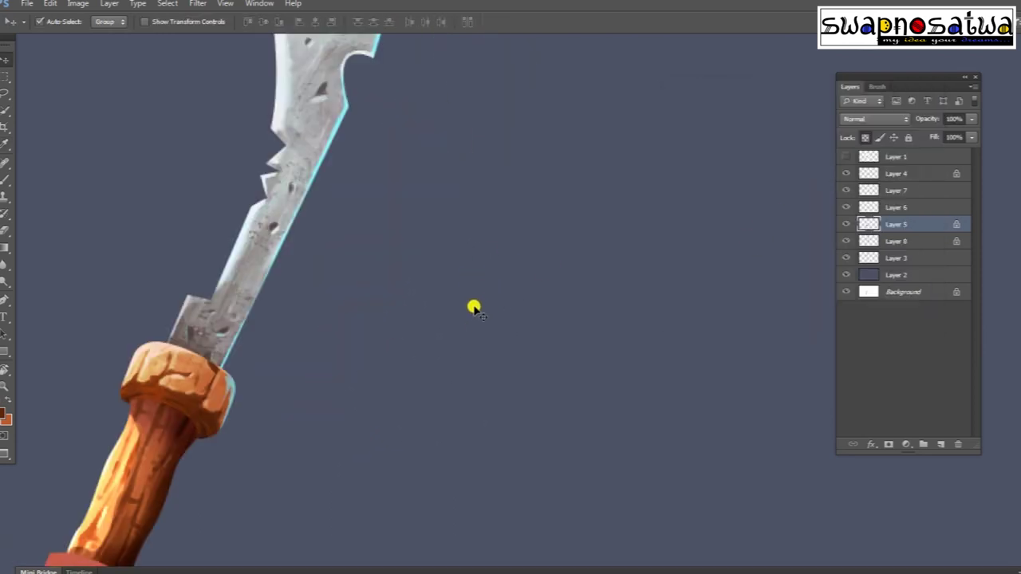
{"action": "scroll", "coordinate": [471, 303], "scroll_direction": "down", "scroll_amount": 1}
Sample the blade's cyan glow and paint a rim light along the handle's right edge
{"action": "key", "text": "i"}
{"action": "left_click", "coordinate": [367, 228]}
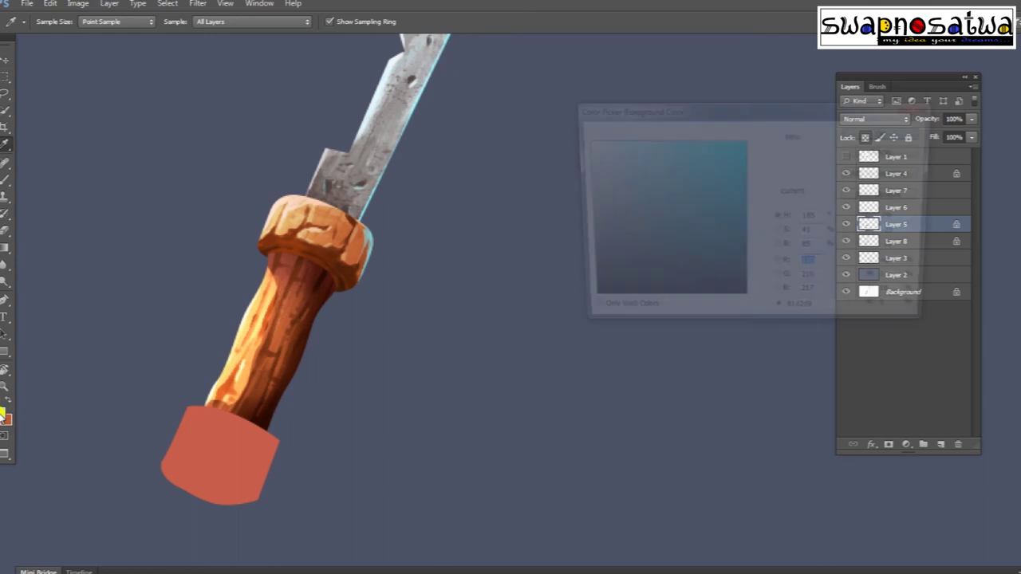
{"action": "key", "text": "v"}
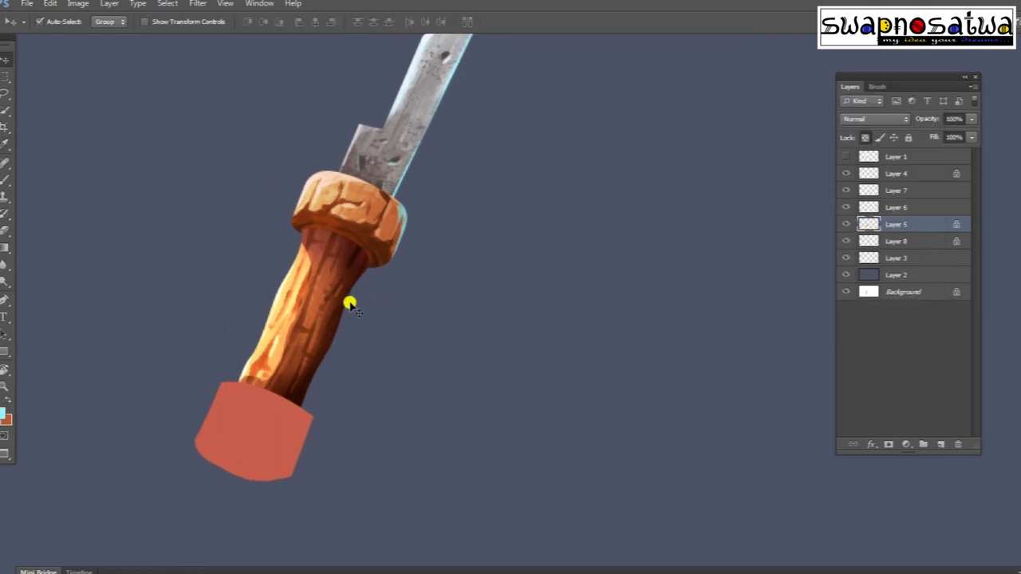
{"action": "key", "text": "b"}
{"action": "left_click_drag", "start_coordinate": [343, 307], "coordinate": [303, 383]}
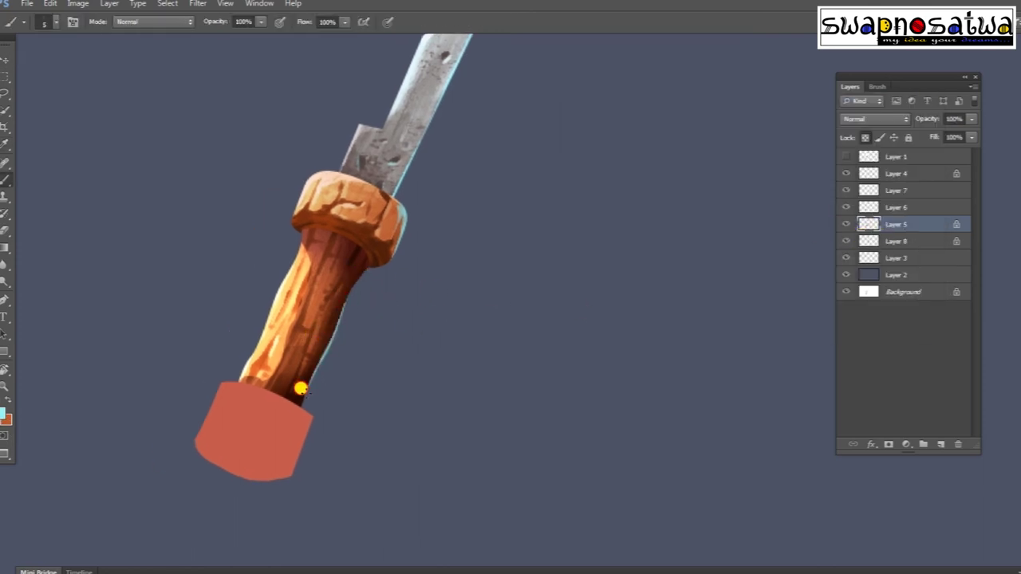
{"action": "scroll", "coordinate": [470, 263], "scroll_direction": "down", "scroll_amount": 2}
{"action": "scroll", "coordinate": [534, 275], "scroll_direction": "down", "scroll_amount": 1}
{"action": "scroll", "coordinate": [414, 335], "scroll_direction": "up", "scroll_amount": 2}
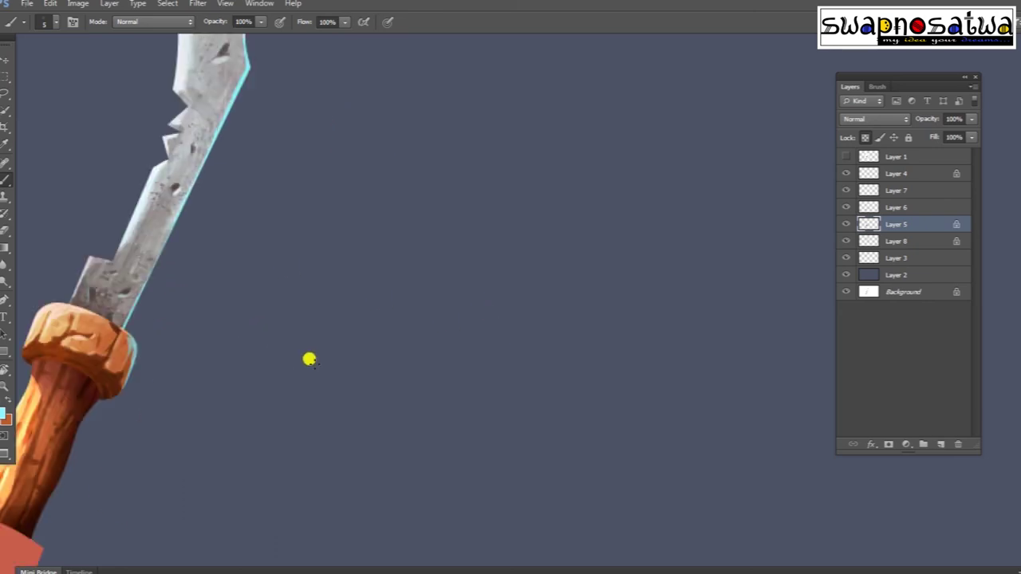
{"action": "scroll", "coordinate": [590, 295], "scroll_direction": "up", "scroll_amount": 2}
Make the rim light layer visible again and duplicate it with Ctrl+J
{"action": "left_click", "coordinate": [845, 224]}
{"action": "key", "text": "ctrl+j"}
{"action": "key", "text": "v"}
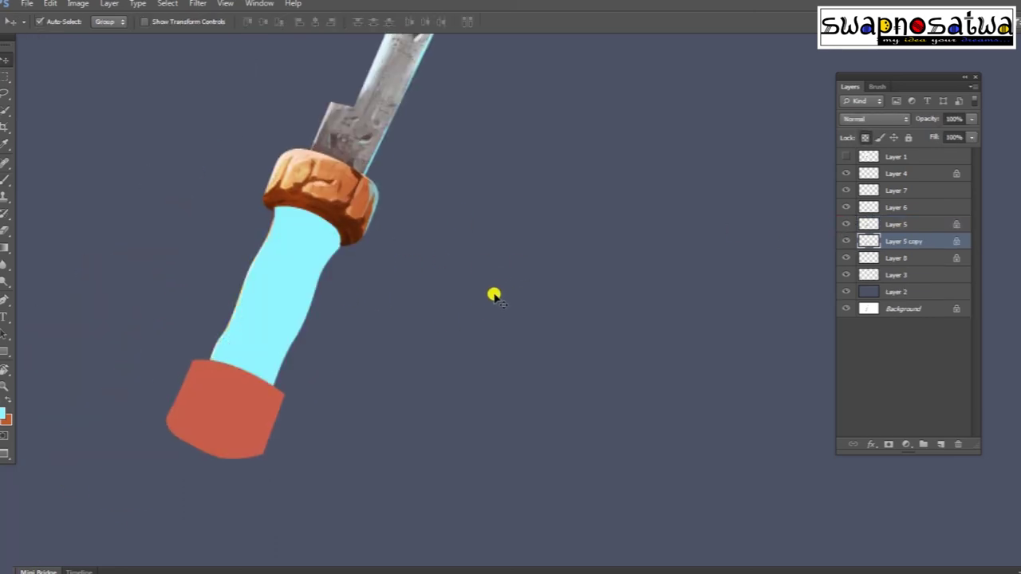
{"action": "key", "text": "e"}
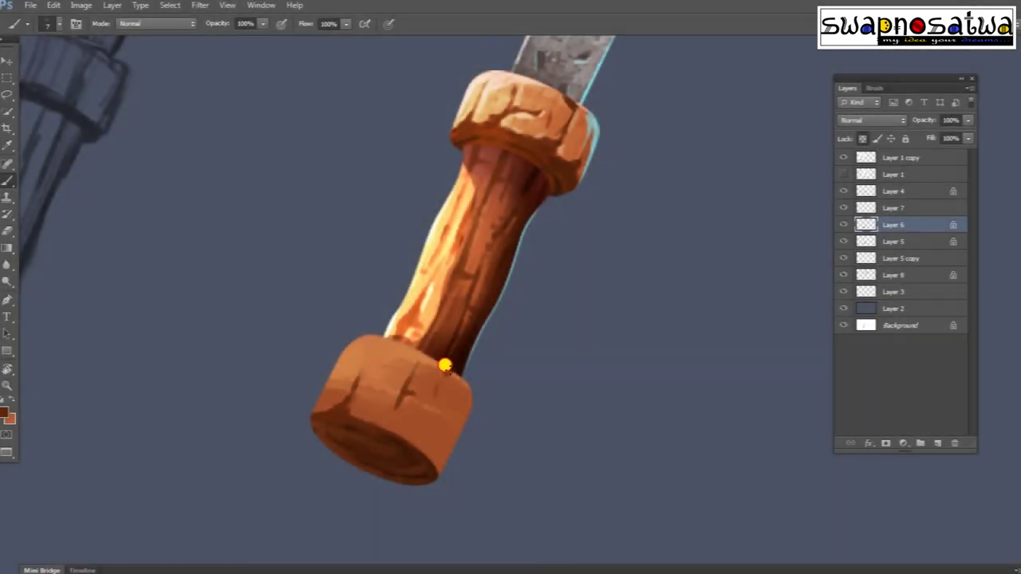
Paint dark cracks across the lower handle cap, sampling dark and orange browns from the wood
{"action": "left_click_drag", "start_coordinate": [444, 366], "coordinate": [436, 399]}
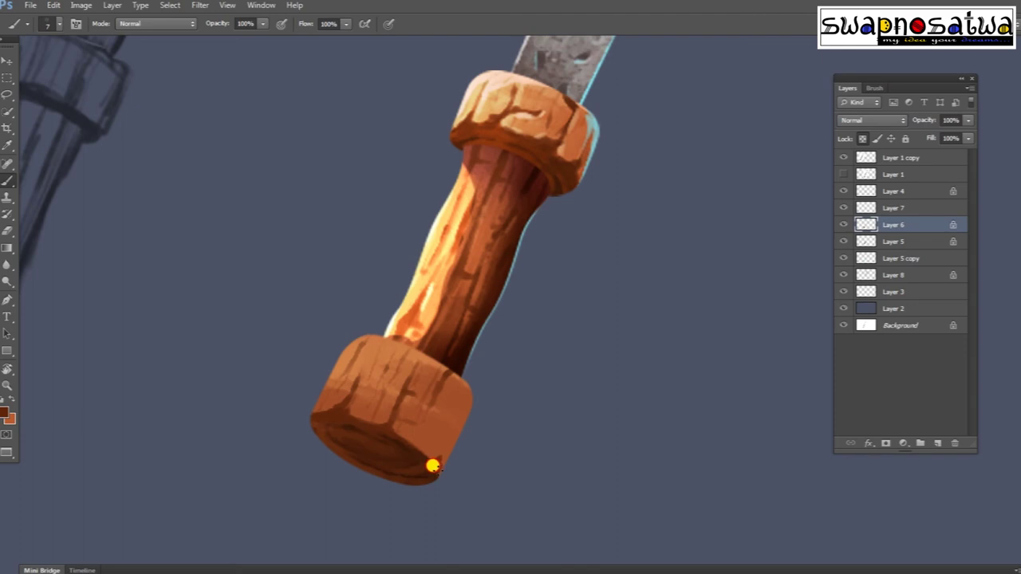
{"action": "left_click", "coordinate": [419, 445], "text": "alt"}
{"action": "left_click_drag", "start_coordinate": [400, 424], "coordinate": [426, 455]}
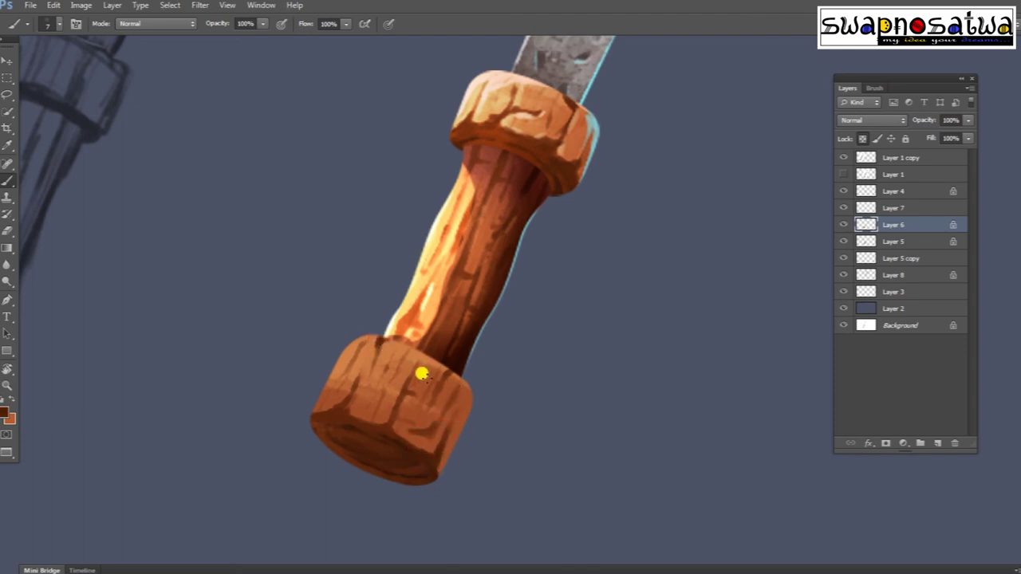
{"action": "left_click", "coordinate": [384, 380], "text": "alt"}
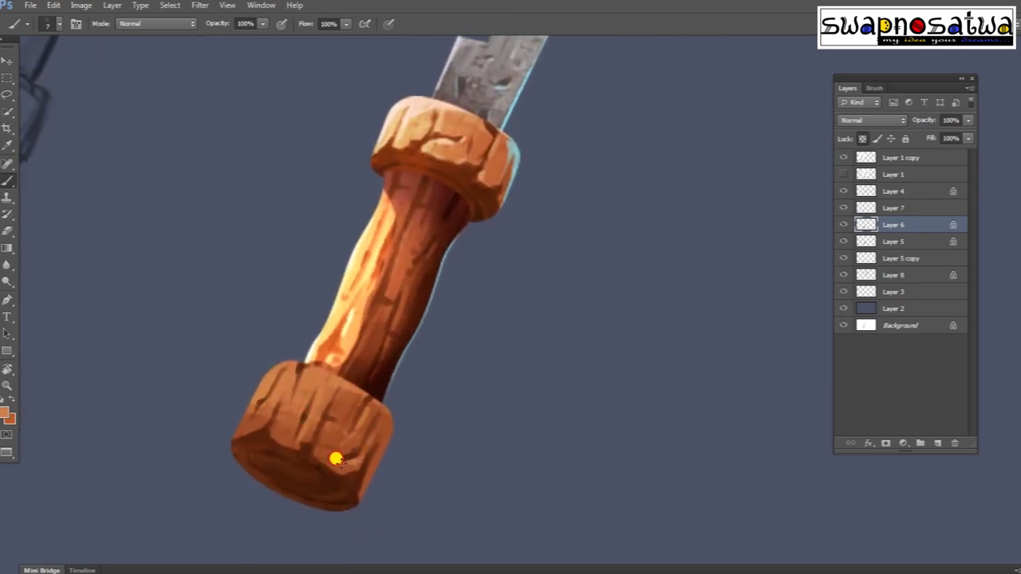
{"action": "left_click", "coordinate": [312, 474], "text": "alt"}
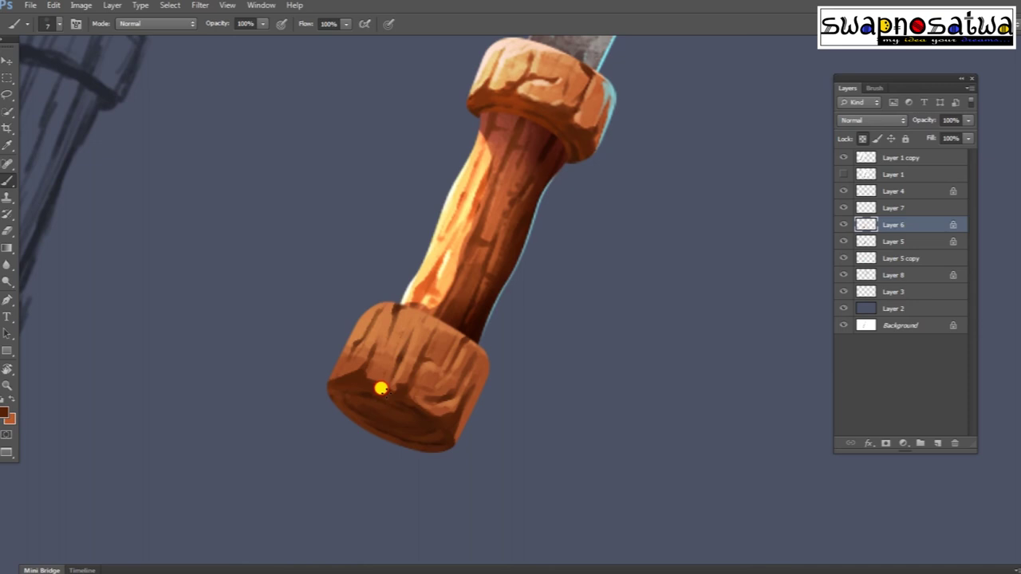
Sample a darker handle brown and lasso-select the area around the lower cap
{"action": "left_click_drag", "start_coordinate": [381, 388], "coordinate": [370, 391]}
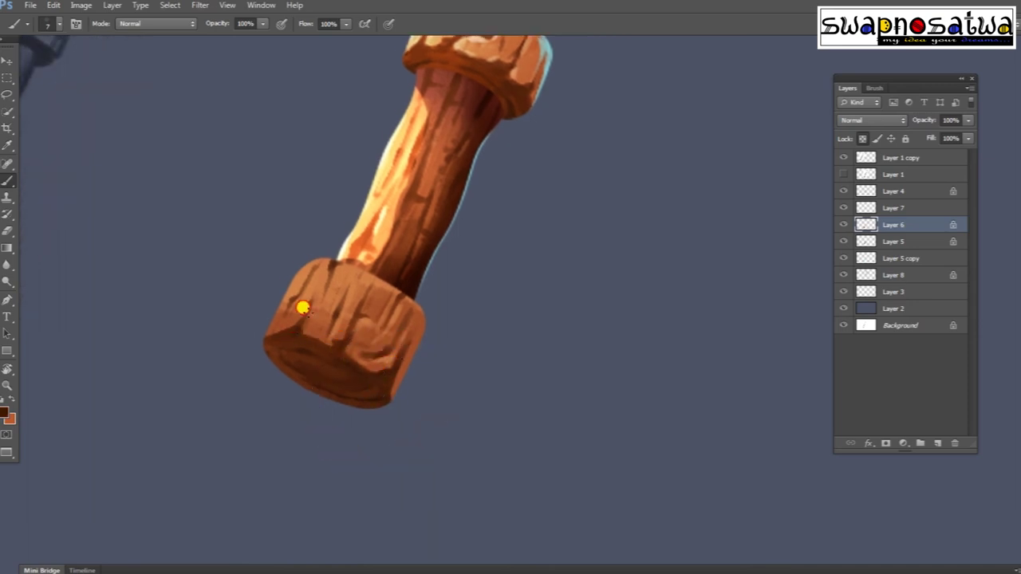
{"action": "scroll", "coordinate": [404, 408], "scroll_direction": "down", "scroll_amount": 2}
{"action": "scroll", "coordinate": [521, 326], "scroll_direction": "down", "scroll_amount": 3}
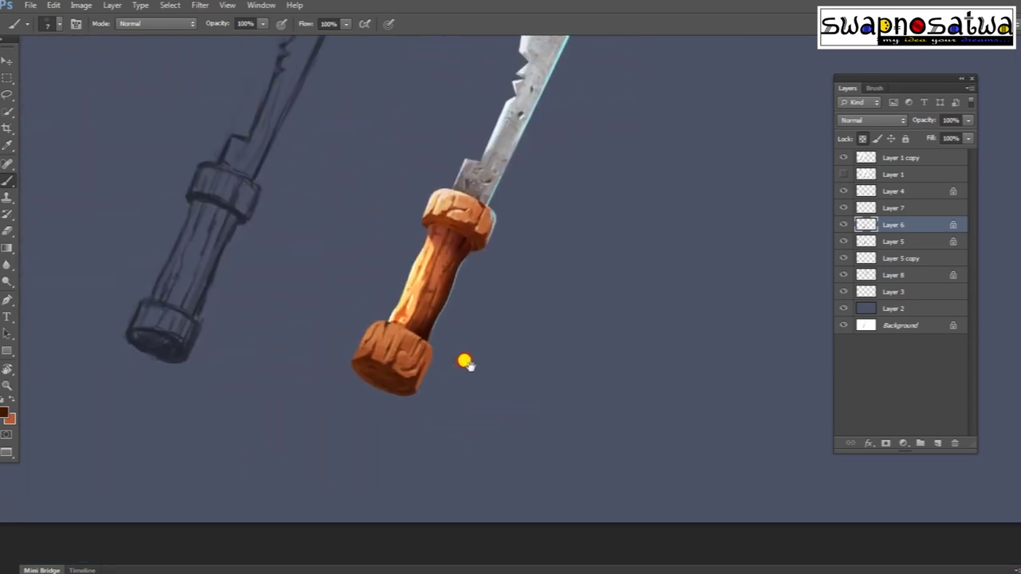
{"action": "scroll", "coordinate": [465, 363], "scroll_direction": "up", "scroll_amount": 3}
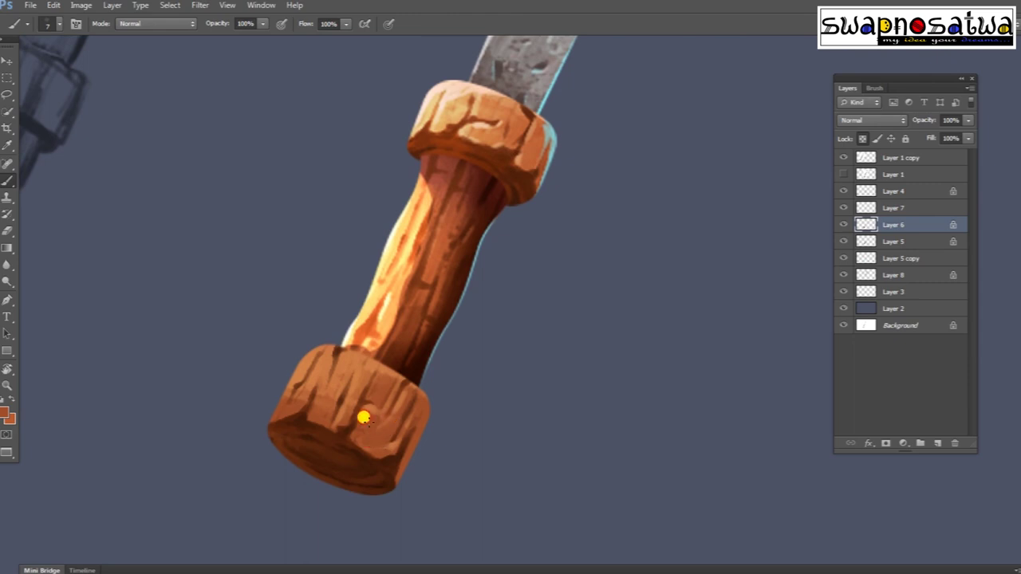
{"action": "scroll", "coordinate": [363, 417], "scroll_direction": "down", "scroll_amount": 3}
{"action": "left_click", "coordinate": [399, 358], "text": "alt"}
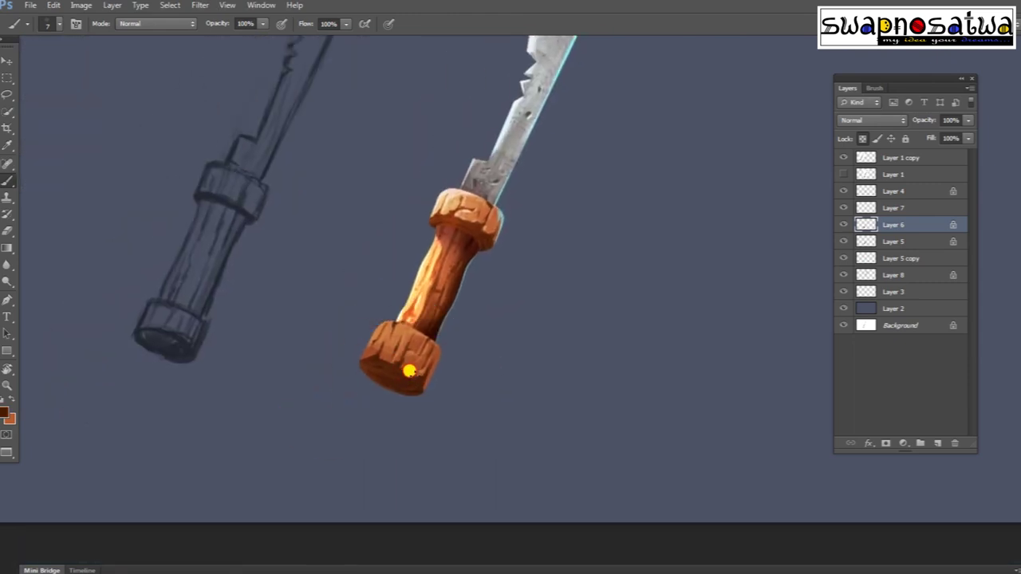
{"action": "left_click_drag", "start_coordinate": [408, 370], "coordinate": [466, 378]}
{"action": "scroll", "coordinate": [424, 394], "scroll_direction": "up", "scroll_amount": 2}
{"action": "scroll", "coordinate": [428, 394], "scroll_direction": "up", "scroll_amount": 1}
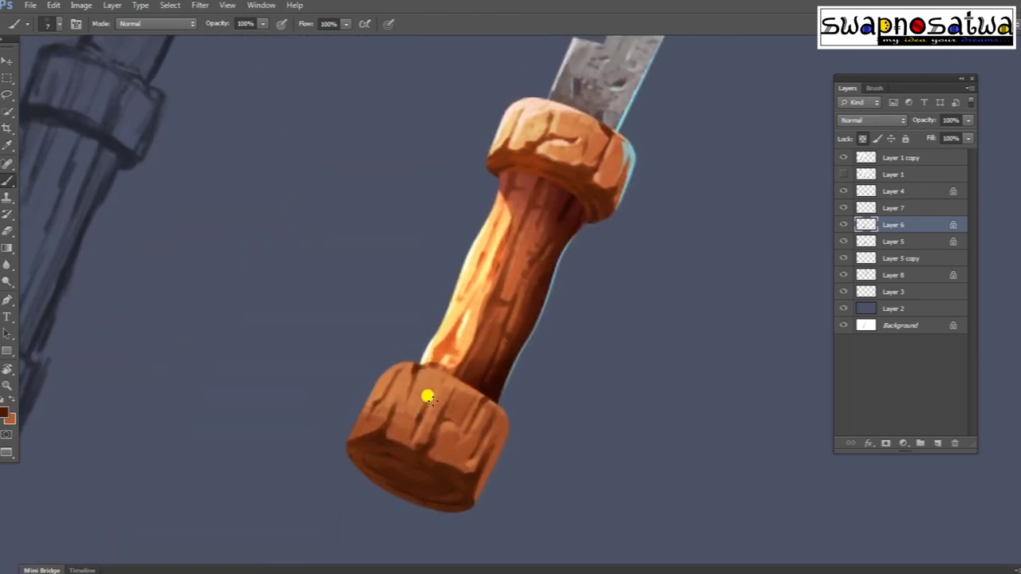
{"action": "key", "text": "l"}
{"action": "mouse_move", "coordinate": [369, 360]}
{"action": "left_mouse_down"}
{"action": "mouse_move", "coordinate": [312, 361]}
{"action": "mouse_move", "coordinate": [351, 369]}
{"action": "left_mouse_up"}
Brighten the selected left face of the lower cap with Levels, then deselect
{"action": "key", "text": "ctrl+l"}
{"action": "left_click_drag", "start_coordinate": [852, 235], "coordinate": [793, 250]}
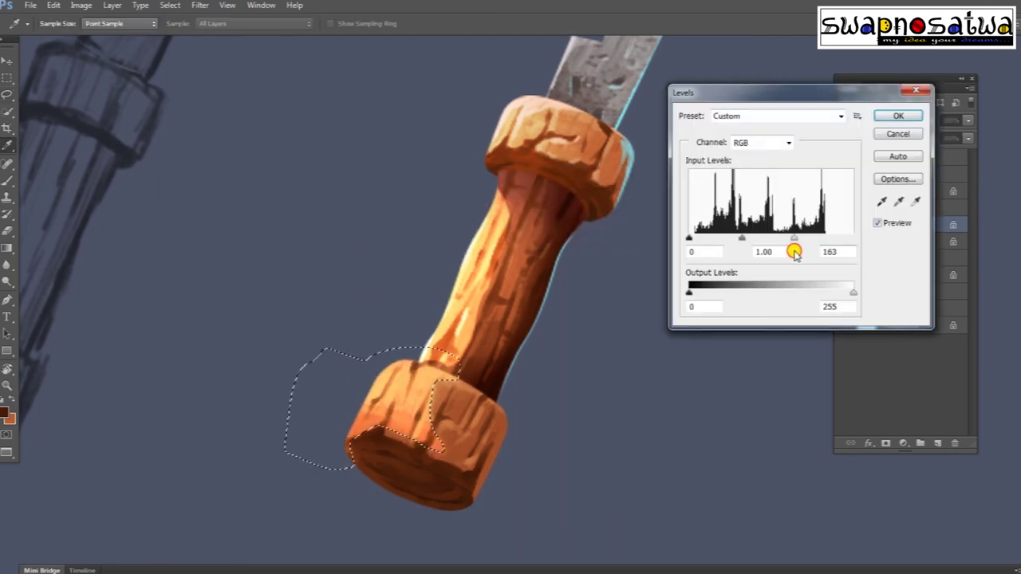
{"action": "key", "text": "Return"}
{"action": "key", "text": "ctrl+d"}
Select the lower cap's underside and darken it with Levels (midtones 0.74, output white 216)
{"action": "scroll", "coordinate": [619, 287], "scroll_direction": "down", "scroll_amount": 2}
{"action": "left_click_drag", "start_coordinate": [620, 287], "coordinate": [551, 323]}
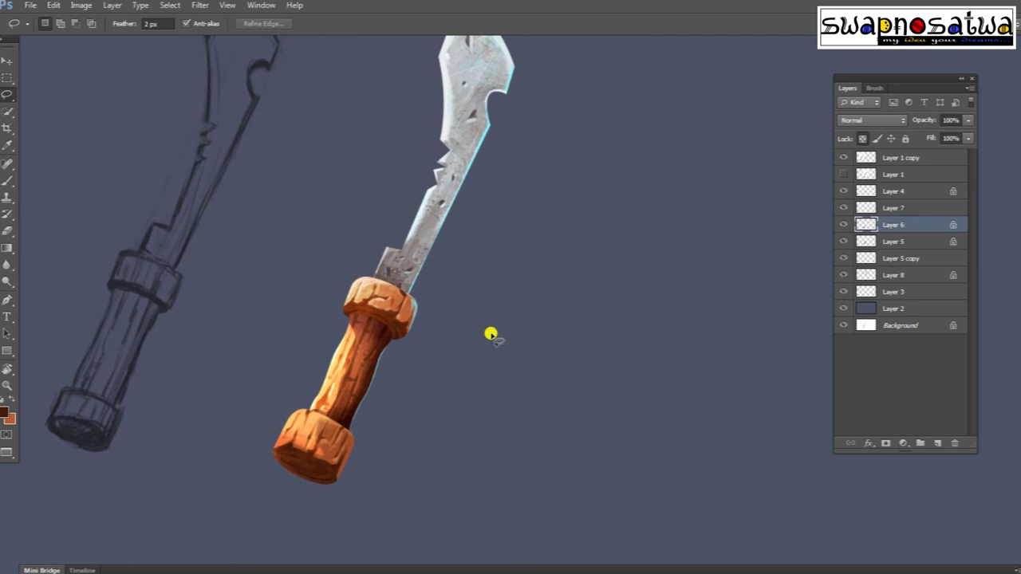
{"action": "left_click_drag", "start_coordinate": [487, 369], "coordinate": [562, 317]}
{"action": "left_click_drag", "start_coordinate": [415, 417], "coordinate": [423, 435]}
{"action": "key", "text": "ctrl+l"}
{"action": "left_click_drag", "start_coordinate": [852, 293], "coordinate": [828, 292]}
{"action": "left_click_drag", "start_coordinate": [771, 238], "coordinate": [785, 240]}
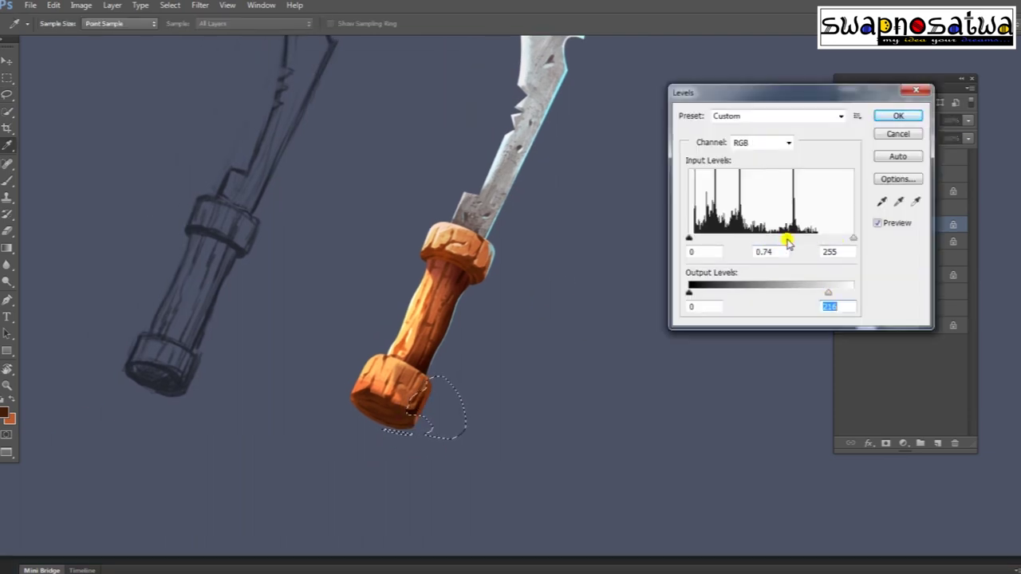
{"action": "key", "text": "Return"}
{"action": "key", "text": "ctrl+d"}
Switch to the Brush and sample the light cyan from the blade edge
{"action": "scroll", "coordinate": [561, 269], "scroll_direction": "up", "scroll_amount": 3}
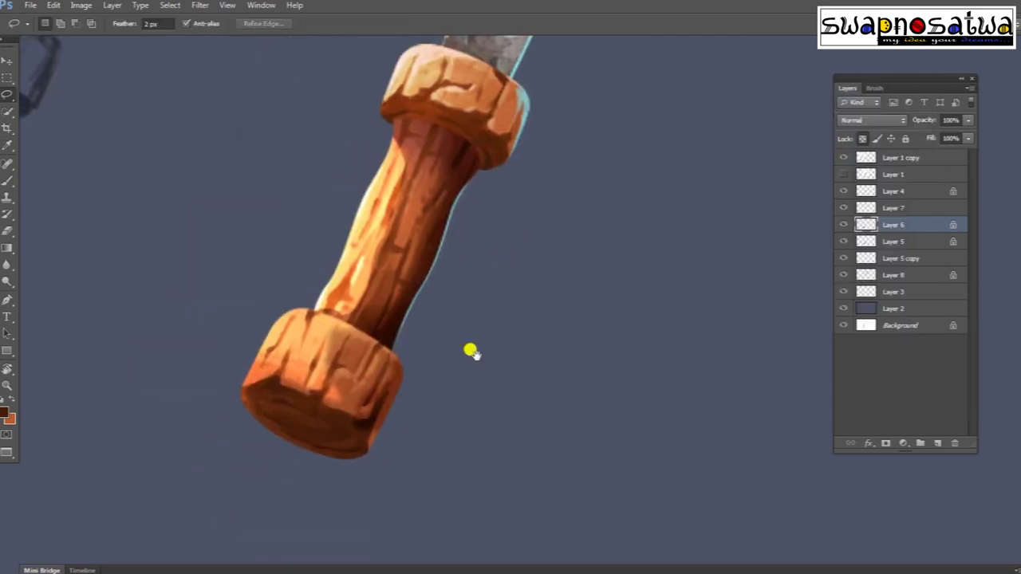
{"action": "key", "text": "b"}
{"action": "left_click", "coordinate": [510, 103], "text": "alt"}
Paint a light cyan rim along the lower cap's right edge
{"action": "left_click_drag", "start_coordinate": [378, 386], "coordinate": [381, 382]}
{"action": "scroll", "coordinate": [438, 422], "scroll_direction": "down", "scroll_amount": 3}
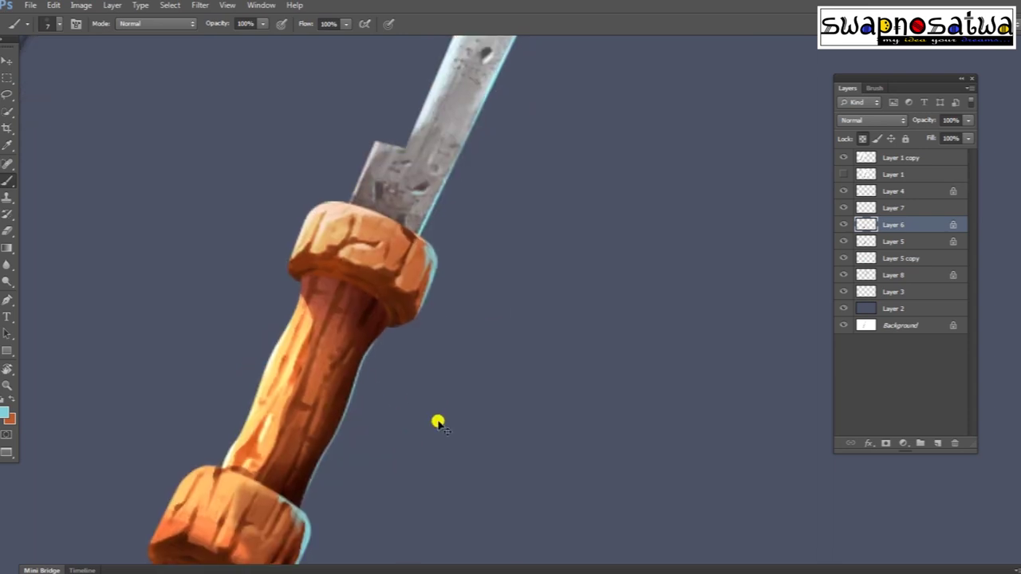
{"action": "scroll", "coordinate": [522, 346], "scroll_direction": "down", "scroll_amount": 3}
{"action": "scroll", "coordinate": [500, 343], "scroll_direction": "up", "scroll_amount": 2}
{"action": "scroll", "coordinate": [429, 333], "scroll_direction": "up", "scroll_amount": 2}
Set the painting colour to a light cream and zoom out over the machete
{"action": "left_click", "coordinate": [4, 412]}
{"action": "left_click", "coordinate": [604, 141]}
{"action": "left_click", "coordinate": [875, 132]}
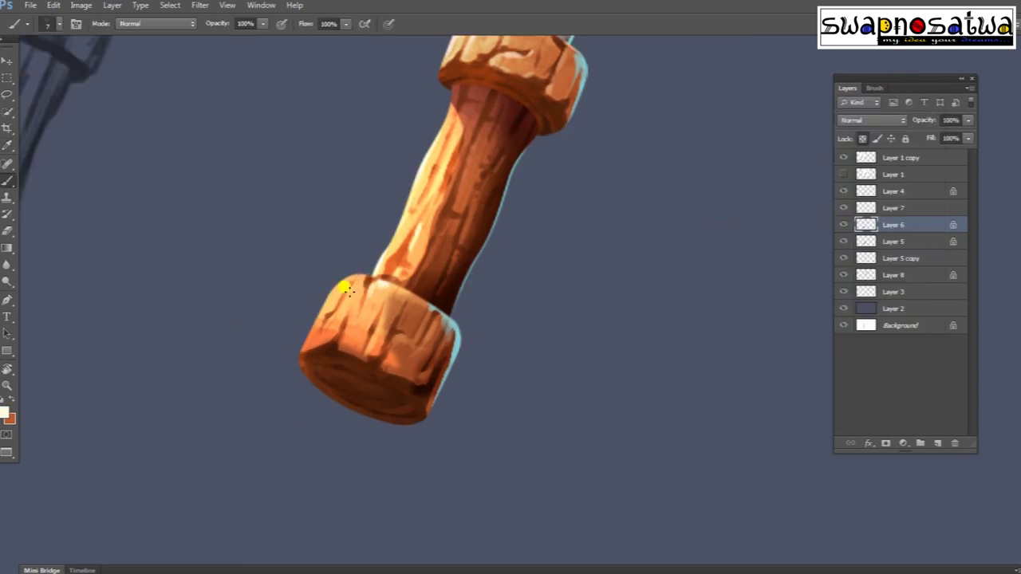
{"action": "left_click_drag", "start_coordinate": [298, 332], "coordinate": [307, 332]}
{"action": "left_click_drag", "start_coordinate": [270, 363], "coordinate": [337, 358]}
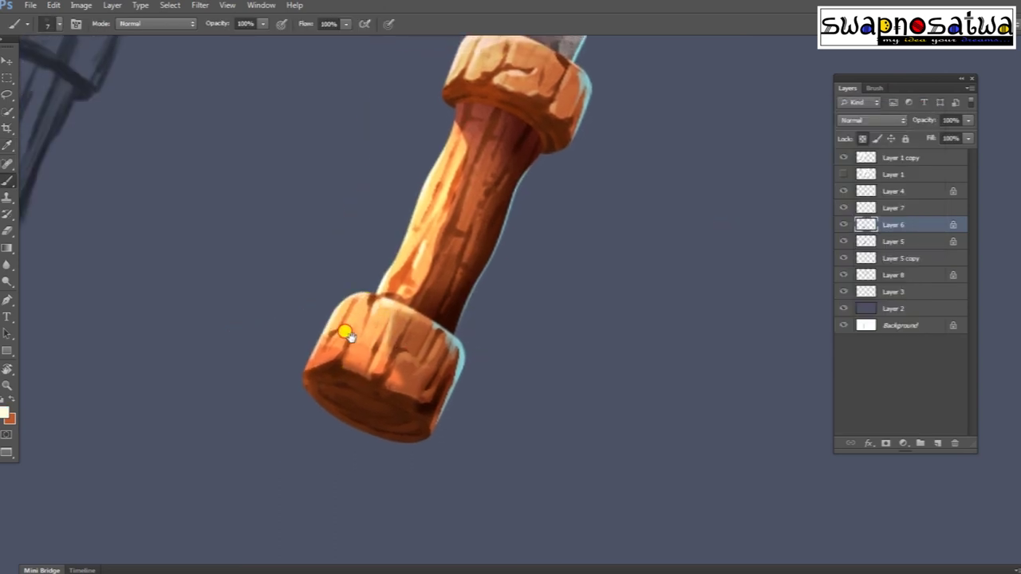
{"action": "scroll", "coordinate": [508, 287], "scroll_direction": "down", "scroll_amount": 2}
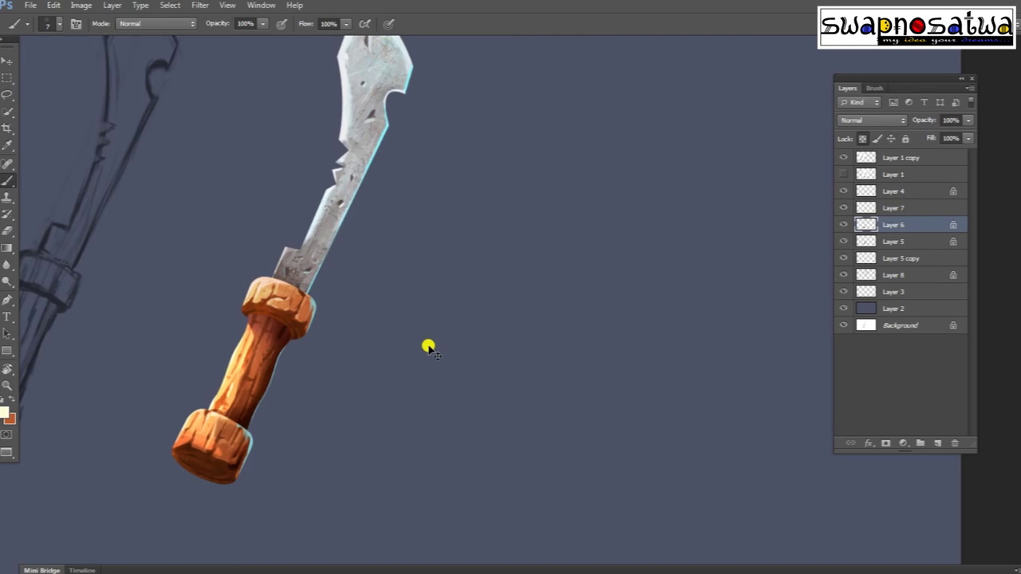
{"action": "scroll", "coordinate": [426, 346], "scroll_direction": "down", "scroll_amount": 1}
{"action": "scroll", "coordinate": [462, 330], "scroll_direction": "down", "scroll_amount": 1}
{"action": "scroll", "coordinate": [551, 278], "scroll_direction": "down", "scroll_amount": 1}
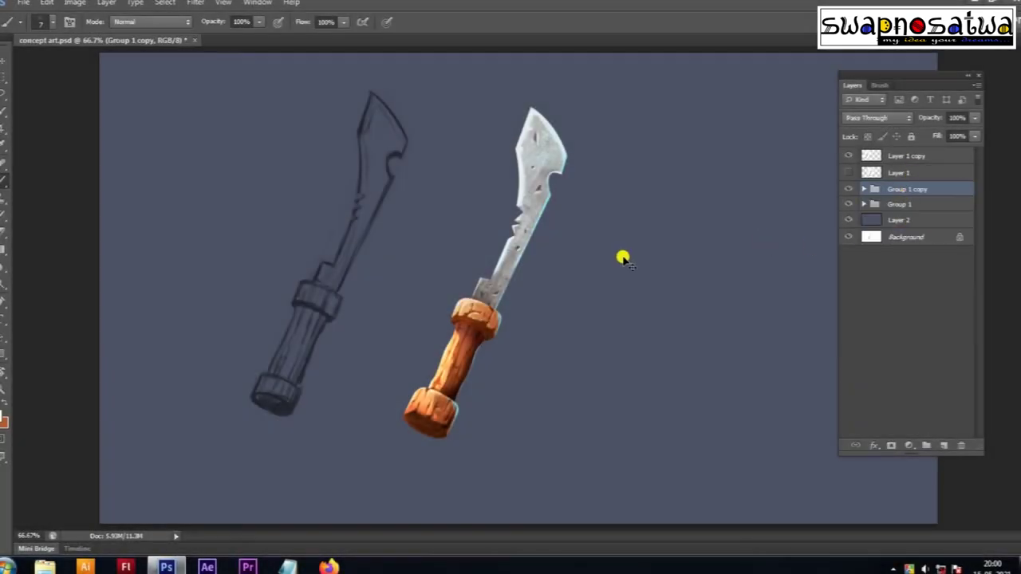
Copy the sword to the right, merge it, and apply a 146.2 px Gaussian Blur glow
{"action": "left_click_drag", "start_coordinate": [496, 269], "coordinate": [627, 275]}
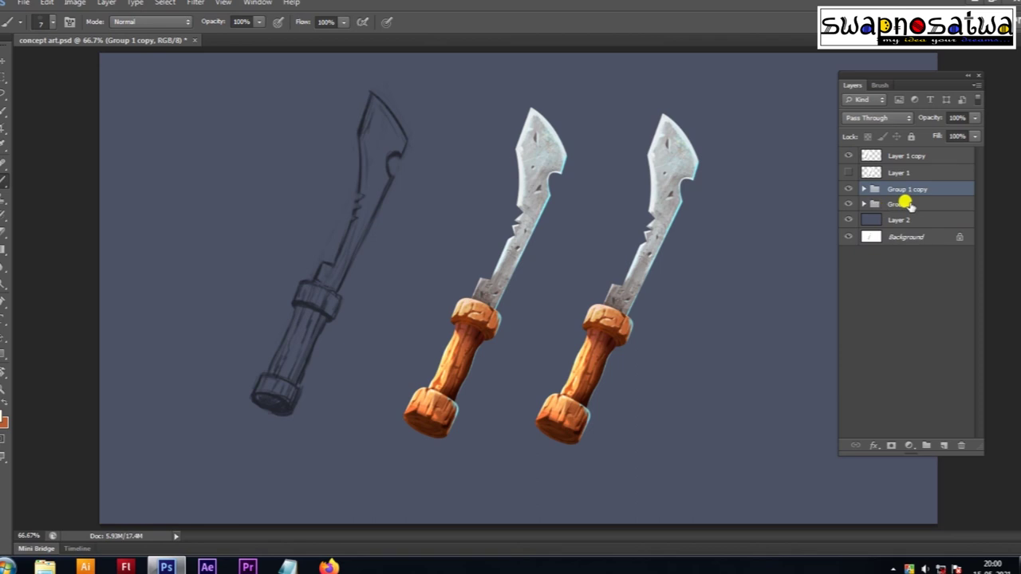
{"action": "key", "text": "ctrl+j"}
{"action": "key", "text": "ctrl+e"}
{"action": "left_click", "coordinate": [196, 2]}
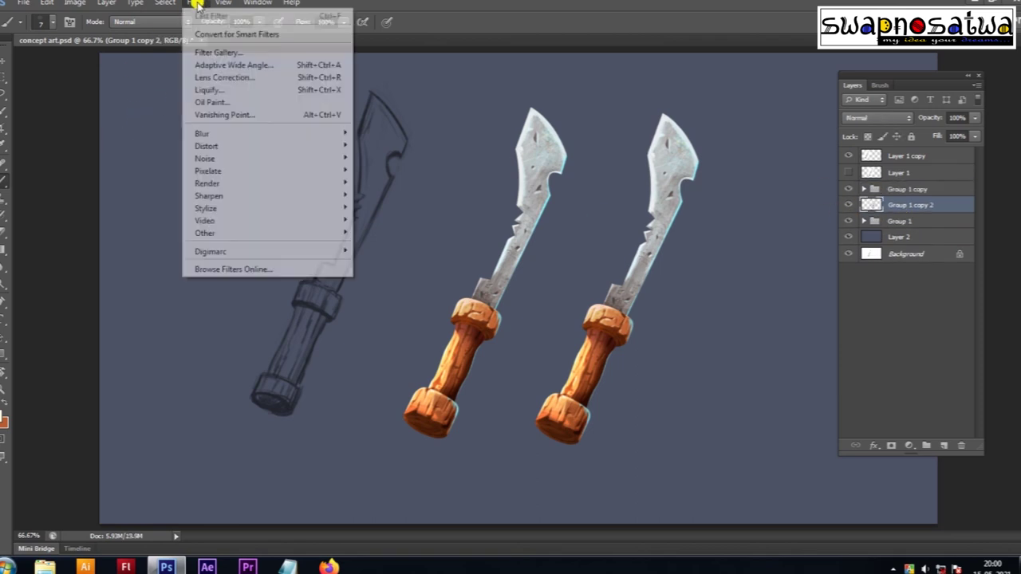
{"action": "left_click", "coordinate": [367, 214]}
{"action": "left_click_drag", "start_coordinate": [420, 309], "coordinate": [509, 313]}
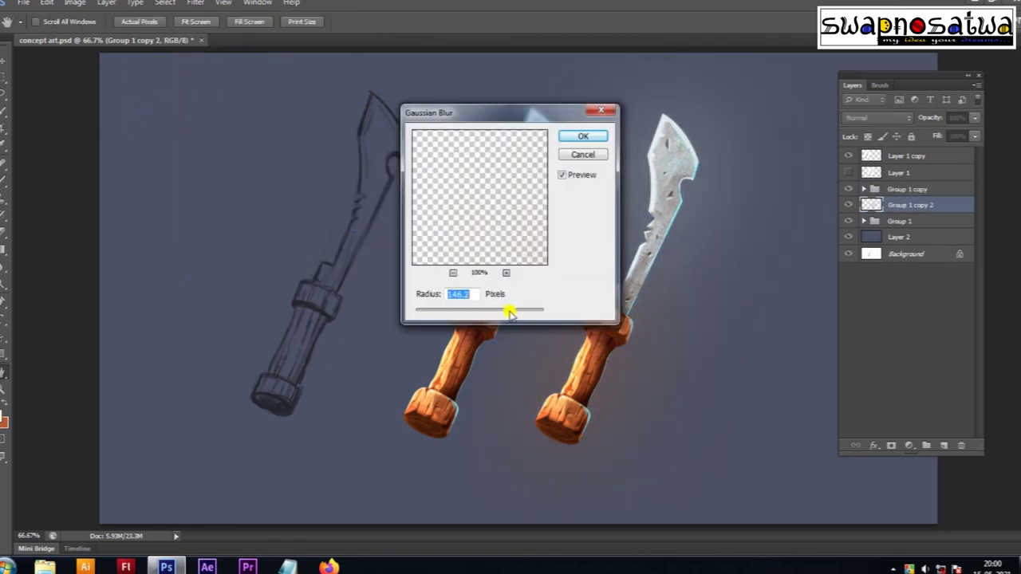
{"action": "key", "text": "Return"}
Move the middle sword (Group 1) slightly to the left
{"action": "key", "text": "b"}
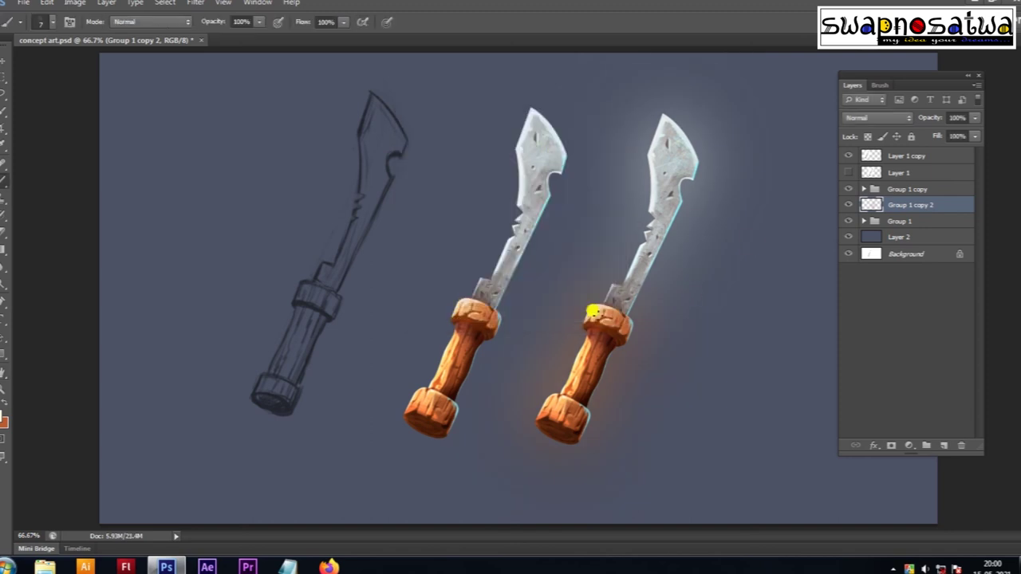
{"action": "left_click_drag", "start_coordinate": [504, 285], "coordinate": [462, 280]}
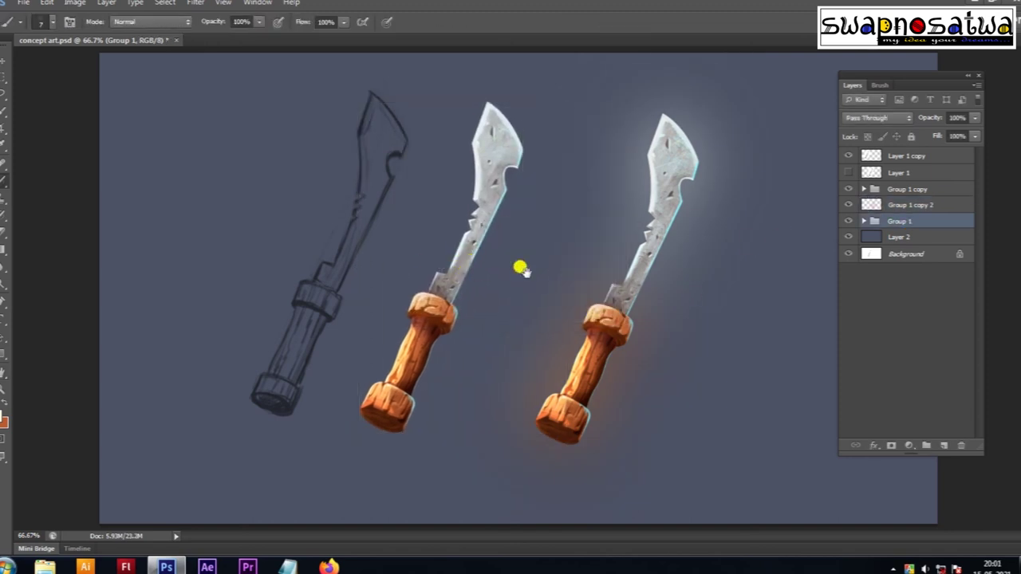
{"action": "key", "text": "ctrl+minus"}
{"action": "left_click", "coordinate": [693, 349]}
{"action": "left_click_drag", "start_coordinate": [471, 291], "coordinate": [463, 273]}
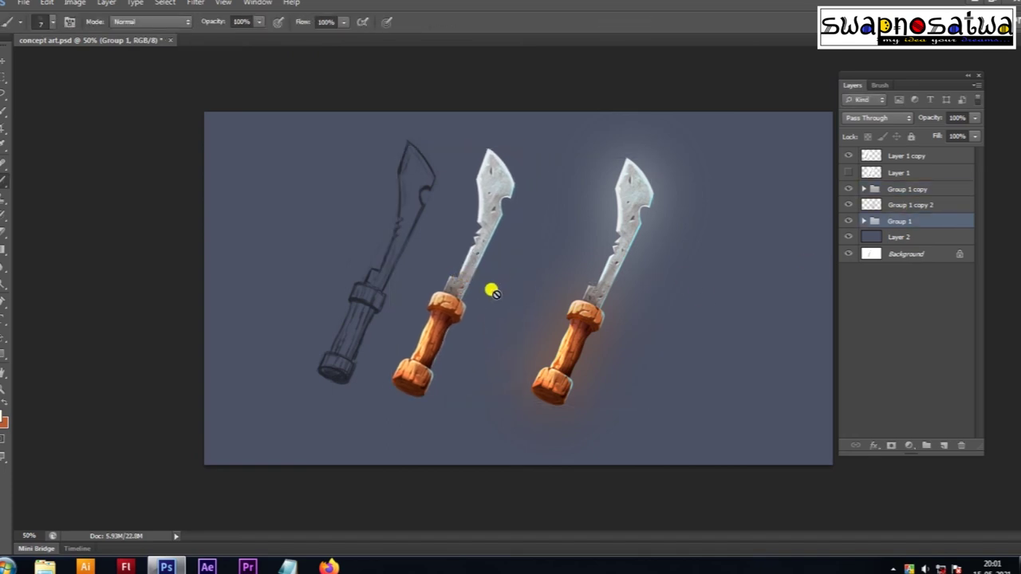
Make a merged copy of the right sword above Group 1 copy and brighten it with Levels (white input 183)
{"action": "key", "text": "ctrl+j"}
{"action": "left_click_drag", "start_coordinate": [854, 235], "coordinate": [866, 194]}
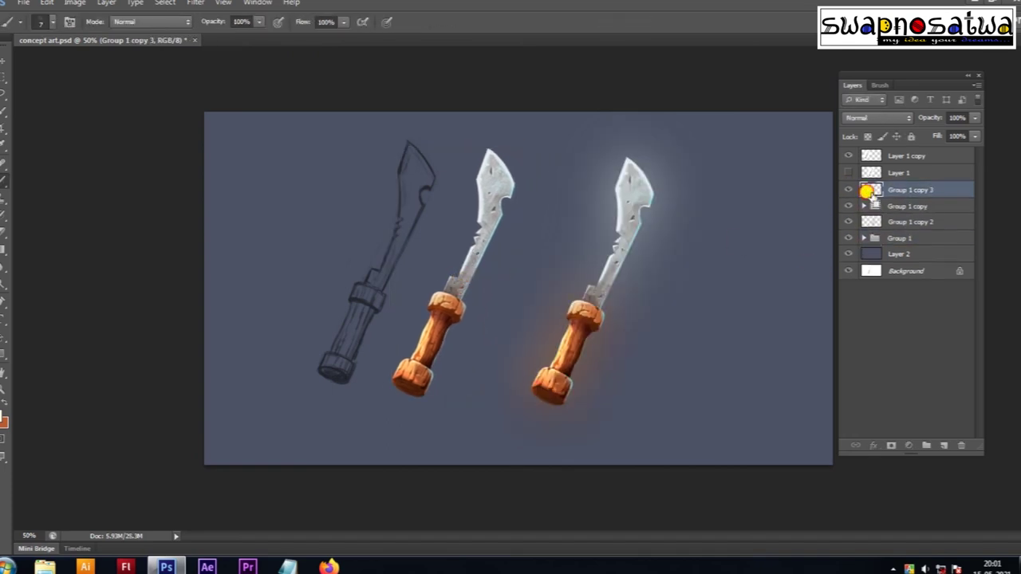
{"action": "key", "text": "ctrl+e"}
{"action": "left_click", "coordinate": [869, 190], "text": "ctrl"}
{"action": "key", "text": "ctrl+d"}
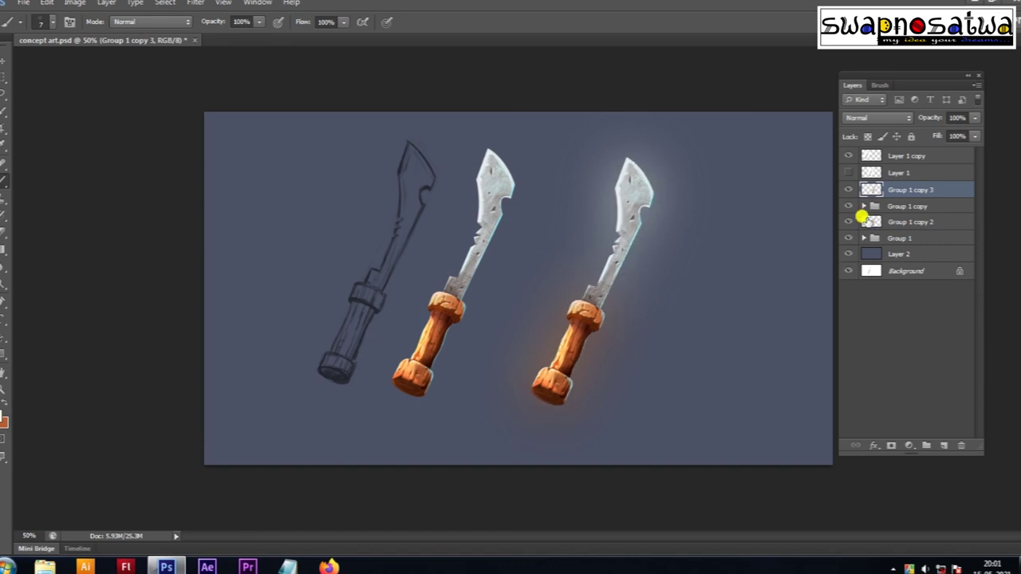
{"action": "key", "text": "ctrl+l"}
{"action": "left_click_drag", "start_coordinate": [858, 237], "coordinate": [811, 241]}
{"action": "key", "text": "Return"}
Slightly rotate the bright copy, blur it into a 2.6 px glow, and duplicate it
{"action": "key", "text": "ctrl+t"}
{"action": "left_click_drag", "start_coordinate": [688, 160], "coordinate": [654, 151]}
{"action": "key", "text": "Return"}
{"action": "key", "text": "b"}
{"action": "left_click", "coordinate": [190, 9]}
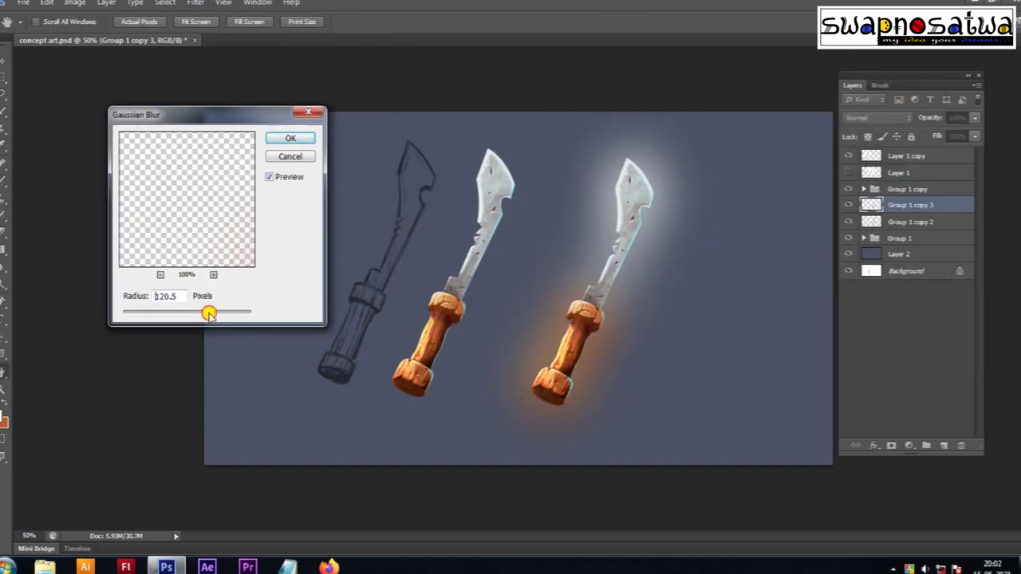
{"action": "left_click_drag", "start_coordinate": [200, 311], "coordinate": [139, 317]}
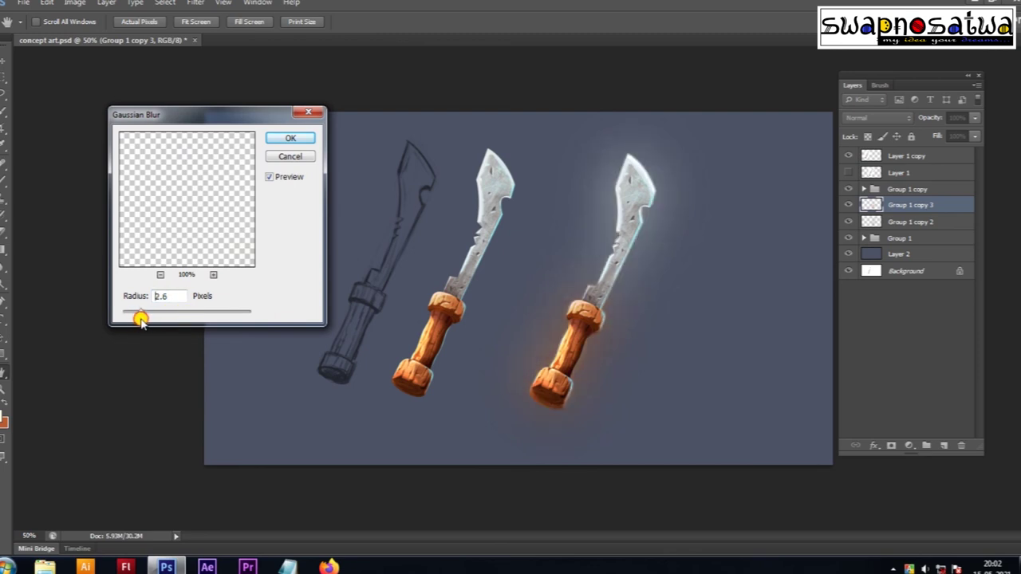
{"action": "key", "text": "Return"}
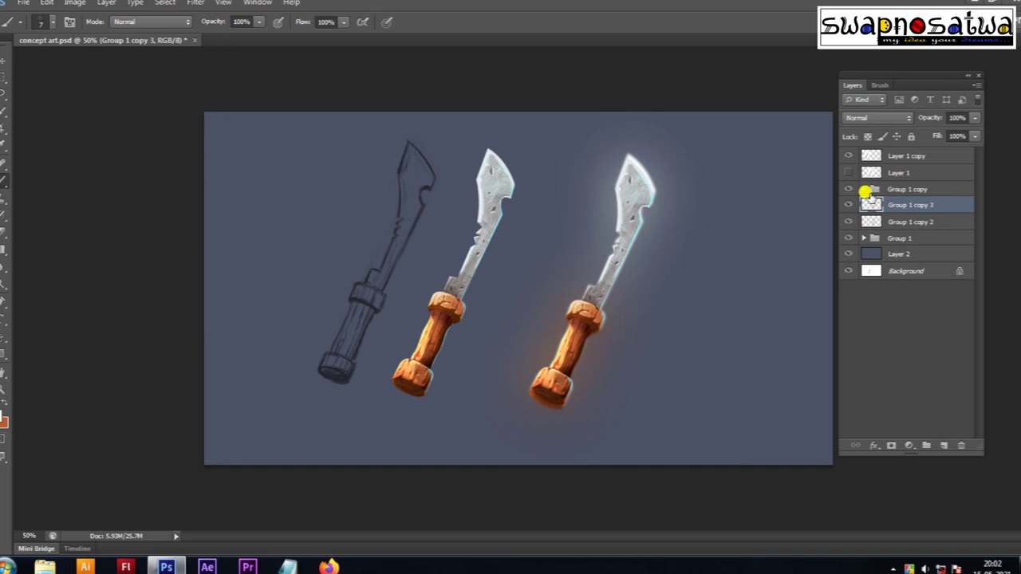
{"action": "key", "text": "ctrl+j"}
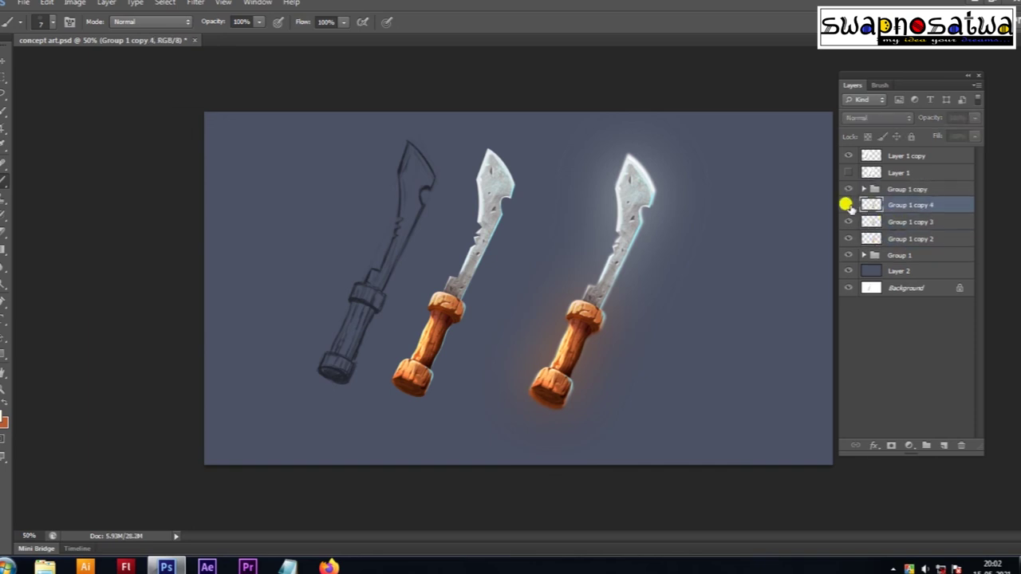
Lock transparency on Group 1 copy 4, move it below copy 3, and blur it slightly
{"action": "key", "text": "slash"}
{"action": "left_click_drag", "start_coordinate": [865, 228], "coordinate": [927, 221]}
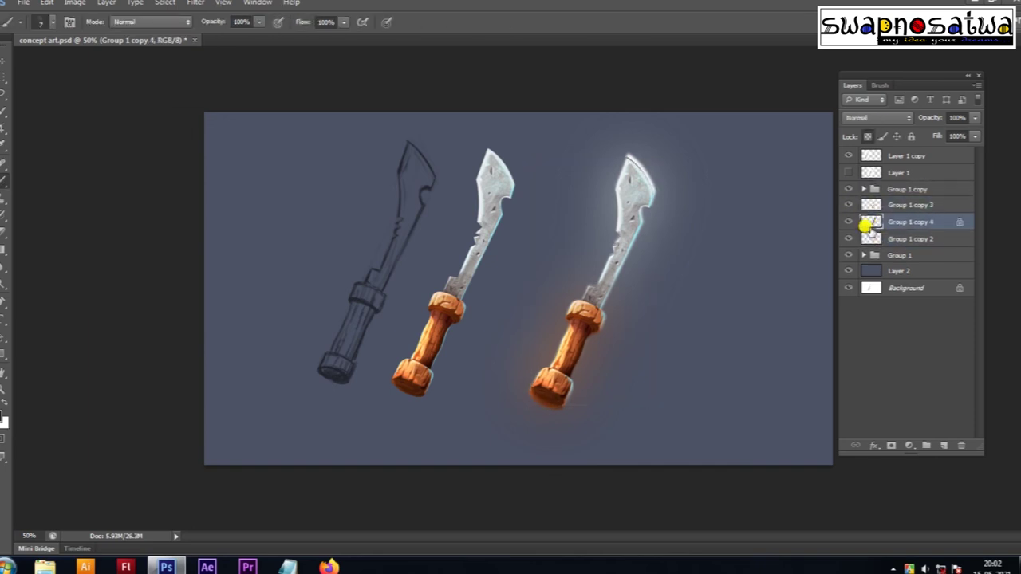
{"action": "key", "text": "ctrl+t"}
{"action": "left_click_drag", "start_coordinate": [699, 175], "coordinate": [661, 142]}
{"action": "key", "text": "Escape"}
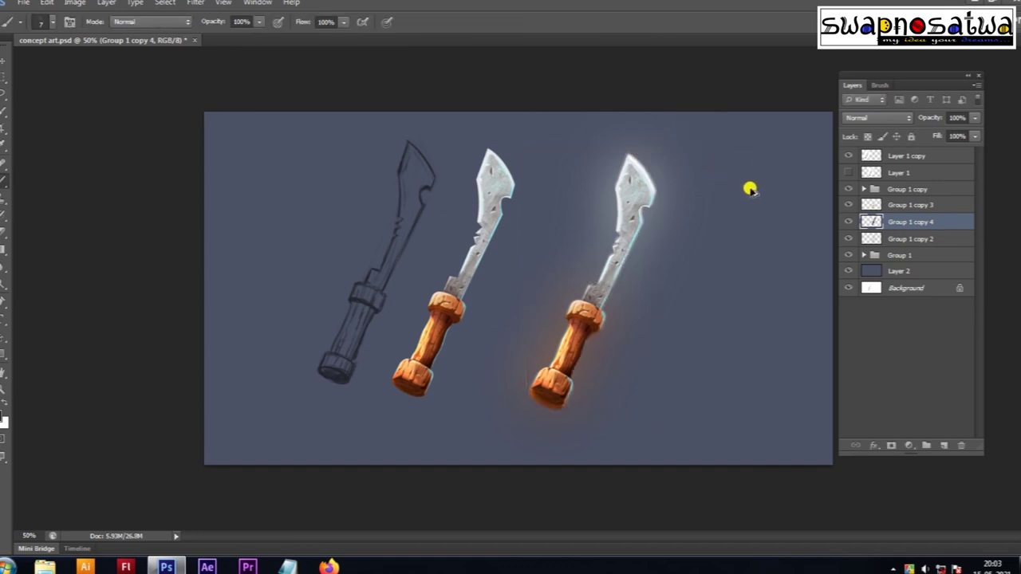
{"action": "left_click", "coordinate": [195, 2]}
{"action": "left_click", "coordinate": [395, 199]}
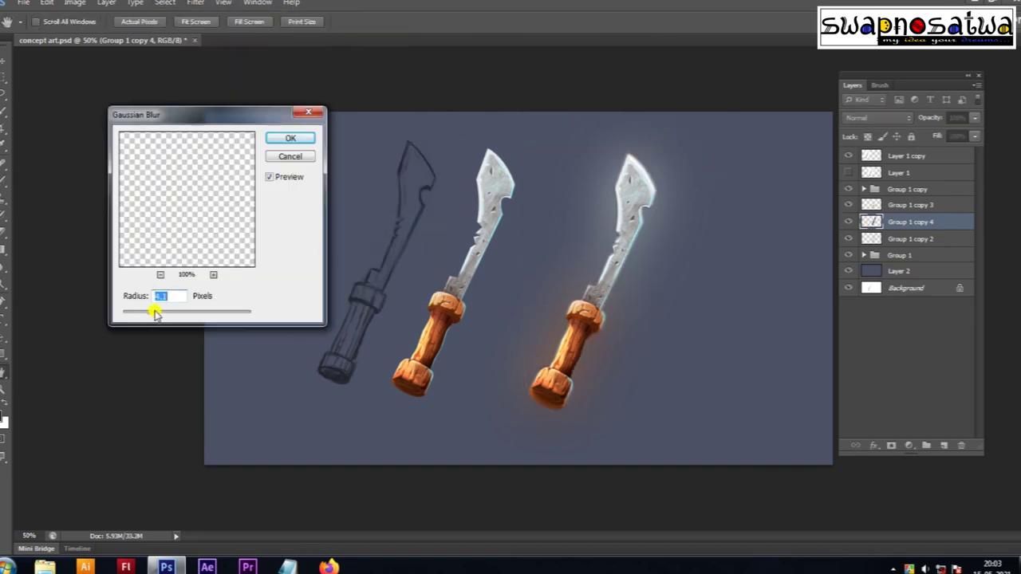
{"action": "left_click", "coordinate": [275, 139]}
Fill the copy dark and nudge it to the right of the sword as a shadow
{"action": "key", "text": "ctrl+t"}
{"action": "left_click_drag", "start_coordinate": [658, 153], "coordinate": [649, 157]}
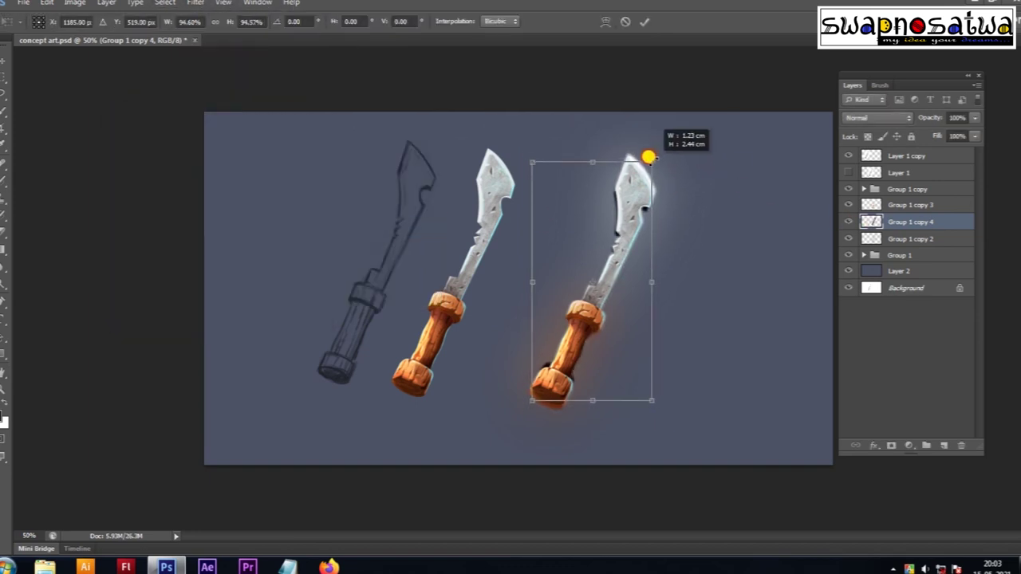
{"action": "key", "text": "Return"}
{"action": "key", "text": "b"}
{"action": "key", "text": "v"}
{"action": "key", "text": "Left"}
{"action": "key", "text": "Left"}
{"action": "key", "text": "Left"}
{"action": "key", "text": "Left"}
{"action": "key", "text": "Left"}
{"action": "key", "text": "Left"}
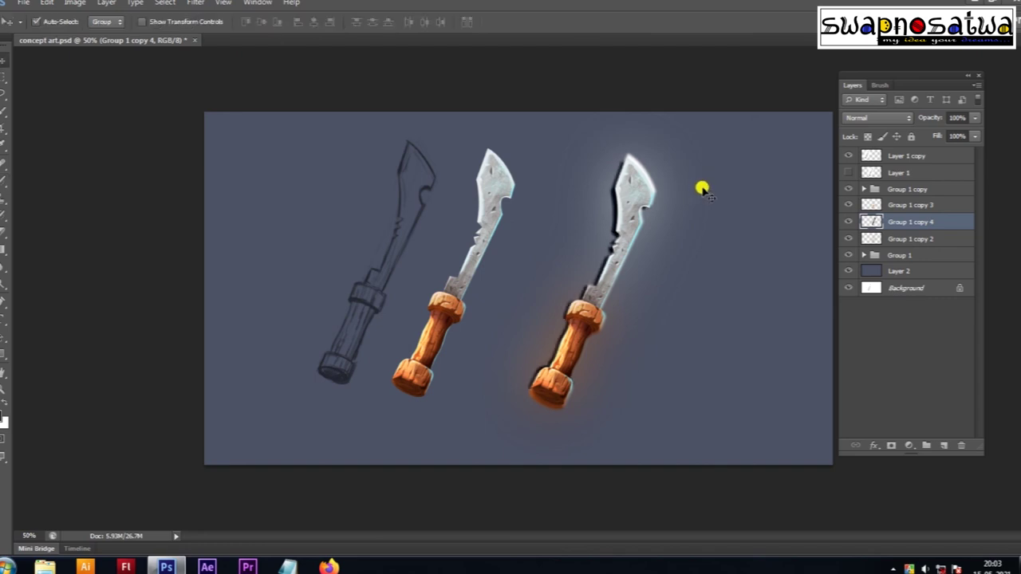
{"action": "key", "text": "Right"}
{"action": "key", "text": "Right"}
{"action": "key", "text": "Right"}
{"action": "key", "text": "Right"}
{"action": "key", "text": "Right"}
{"action": "key", "text": "Right"}
{"action": "key", "text": "Right"}
{"action": "key", "text": "Right"}
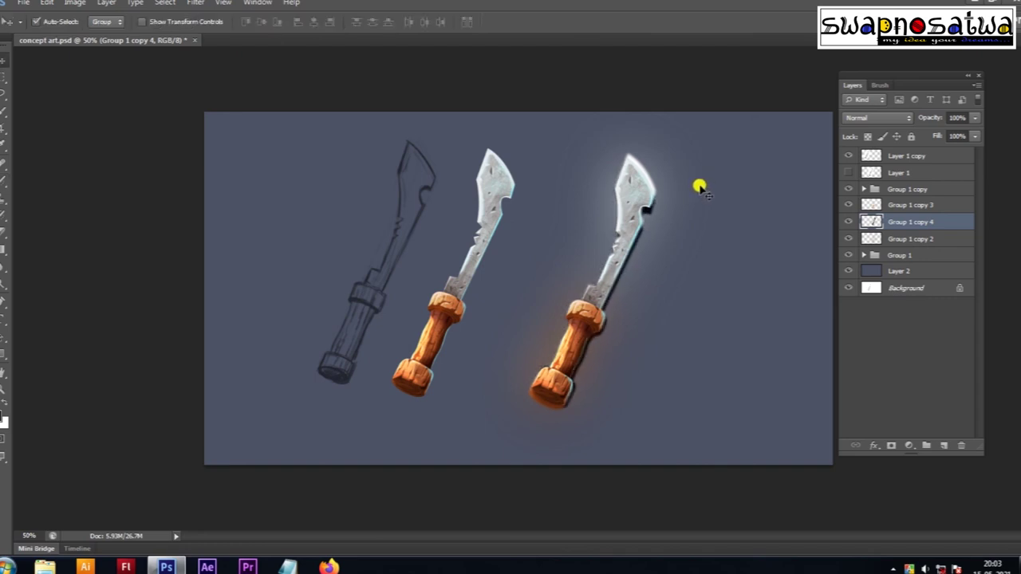
Adjust the shadow's height with Free Transform and lower its opacity to 50%
{"action": "key", "text": "ctrl+t"}
{"action": "left_click_drag", "start_coordinate": [598, 163], "coordinate": [600, 162]}
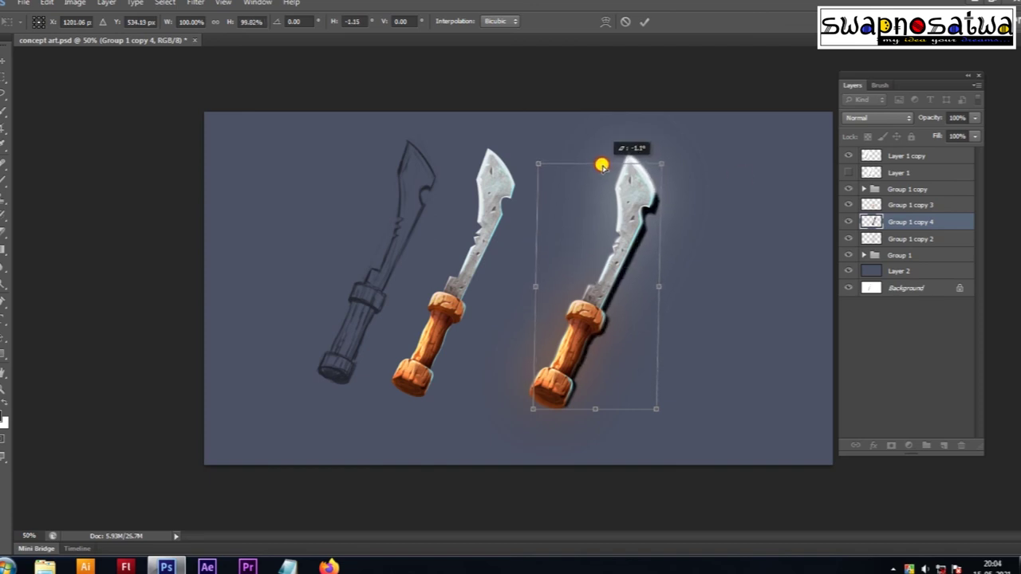
{"action": "left_click_drag", "start_coordinate": [600, 161], "coordinate": [599, 164]}
{"action": "key", "text": "Return"}
{"action": "left_click_drag", "start_coordinate": [975, 117], "coordinate": [939, 133]}
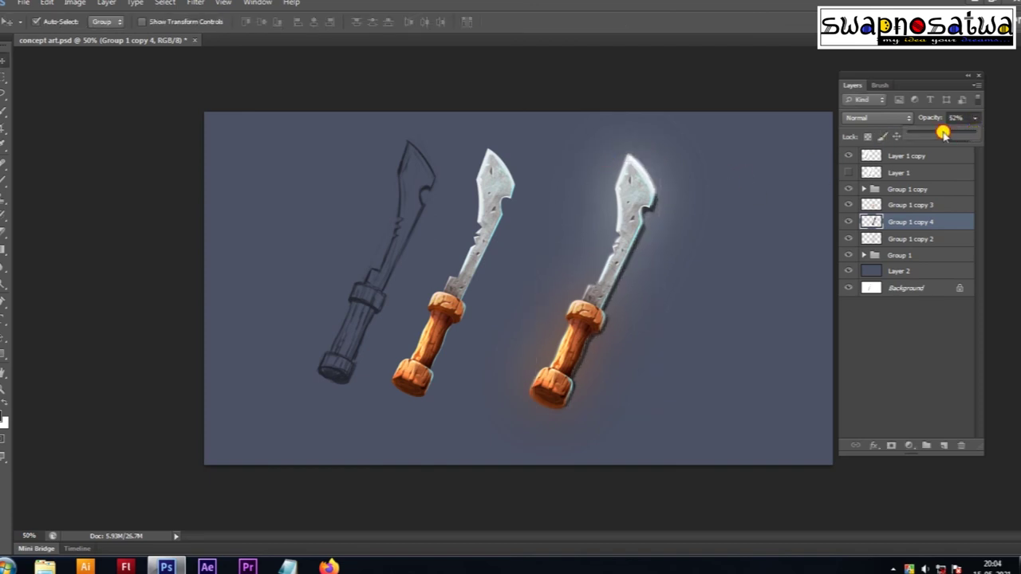
{"action": "left_click", "coordinate": [738, 213]}
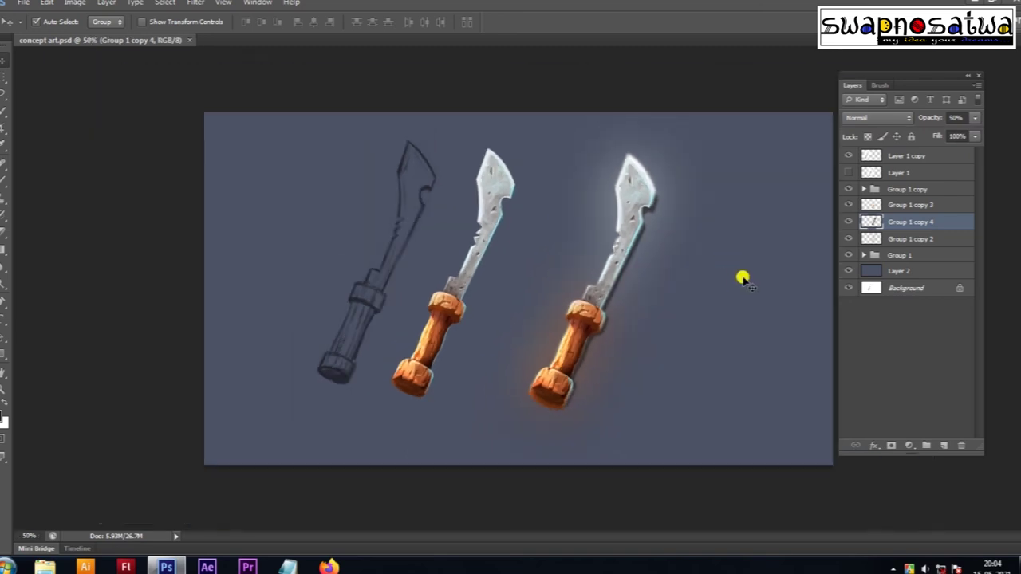
Hide the Group 1 copy 3 layer and select the Layer 2 background layer
{"action": "left_click", "coordinate": [845, 237]}
{"action": "left_click", "coordinate": [847, 205]}
{"action": "left_click", "coordinate": [869, 222]}
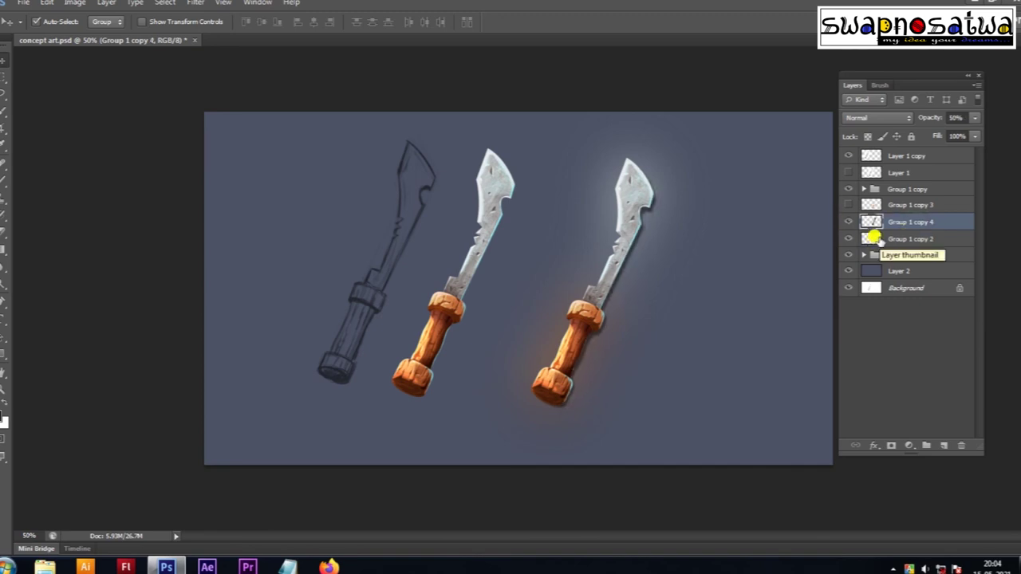
{"action": "left_click", "coordinate": [750, 293]}
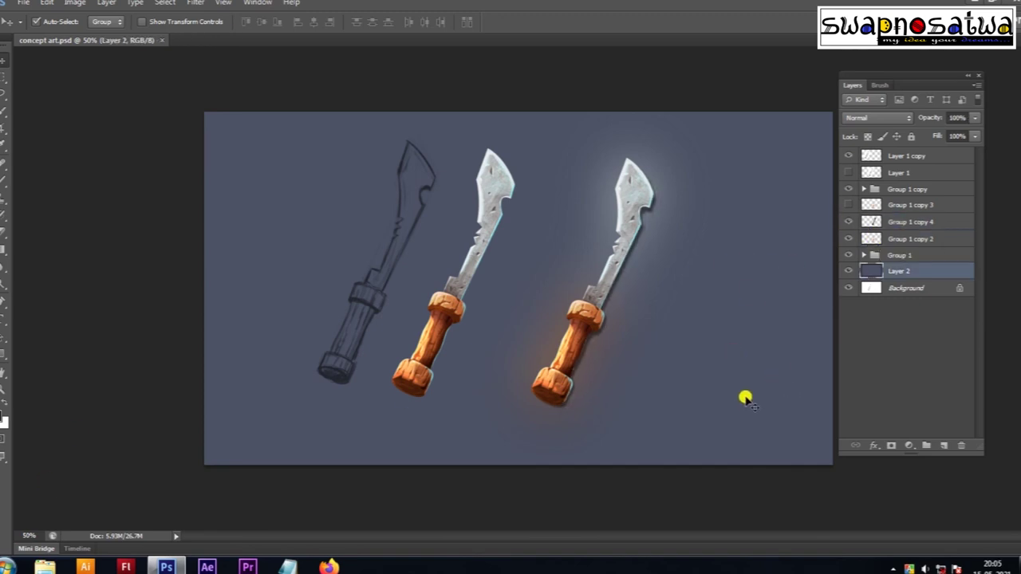
{"action": "key", "text": "l"}
{"action": "left_click_drag", "start_coordinate": [537, 103], "coordinate": [615, 171]}
{"action": "key", "text": "ctrl+d"}
{"action": "left_click", "coordinate": [133, 14]}
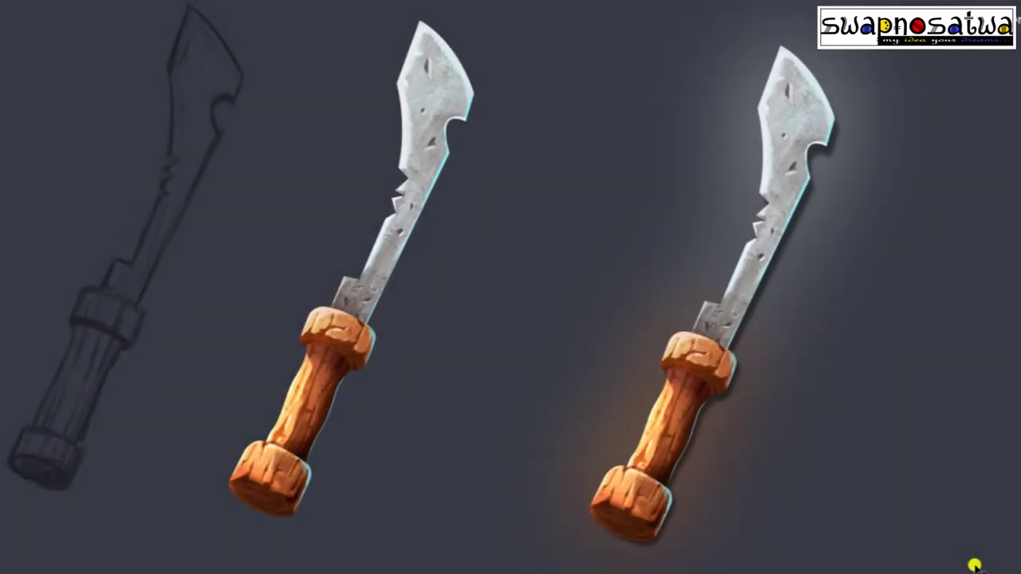